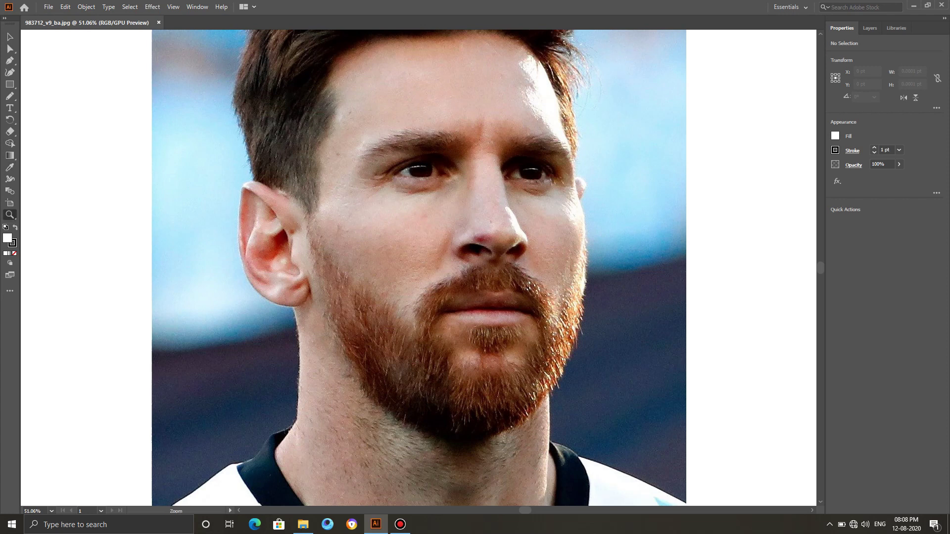
Trace the upper lid edge of the eye on the image's left with the Pencil tool, using a 0.5 pt stroke.
{"action": "left_click", "coordinate": [426, 170]}
{"action": "left_click", "coordinate": [411, 266]}
{"action": "left_click", "coordinate": [410, 267]}
{"action": "left_click", "coordinate": [426, 280]}
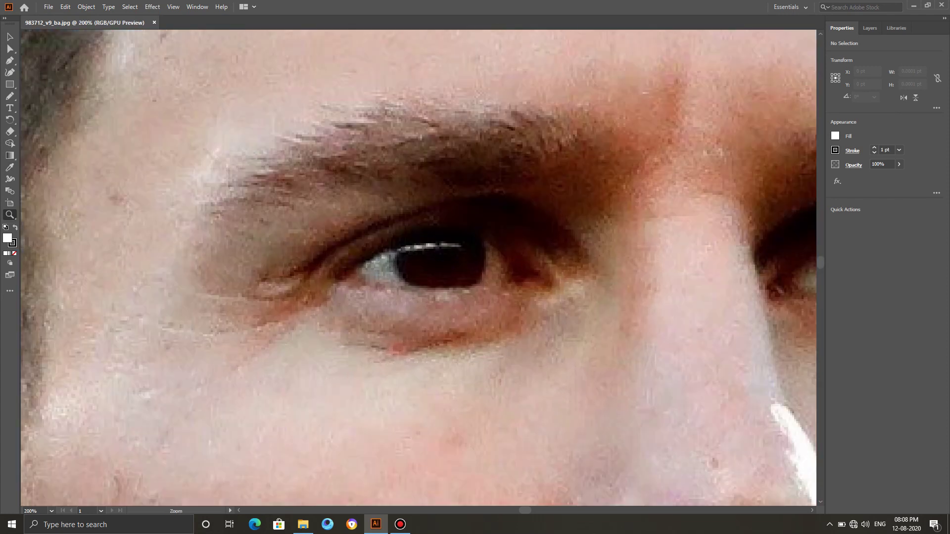
{"action": "left_click", "coordinate": [436, 266]}
{"action": "key", "text": "n"}
{"action": "left_click_drag", "start_coordinate": [267, 290], "coordinate": [270, 287]}
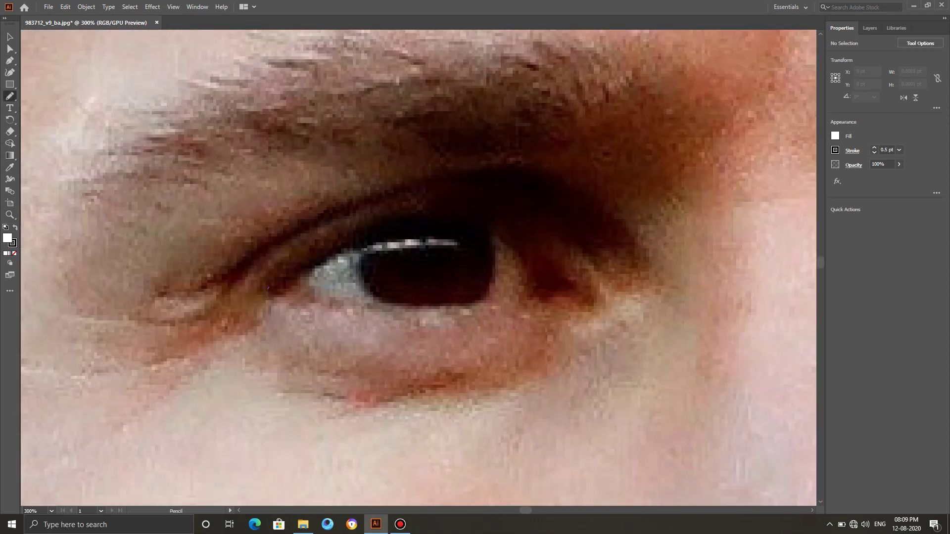
{"action": "left_click_drag", "start_coordinate": [569, 282], "coordinate": [581, 289]}
Continue the eye outline along the lower lid and close it at the inner corner.
{"action": "left_click_drag", "start_coordinate": [267, 290], "coordinate": [292, 304]}
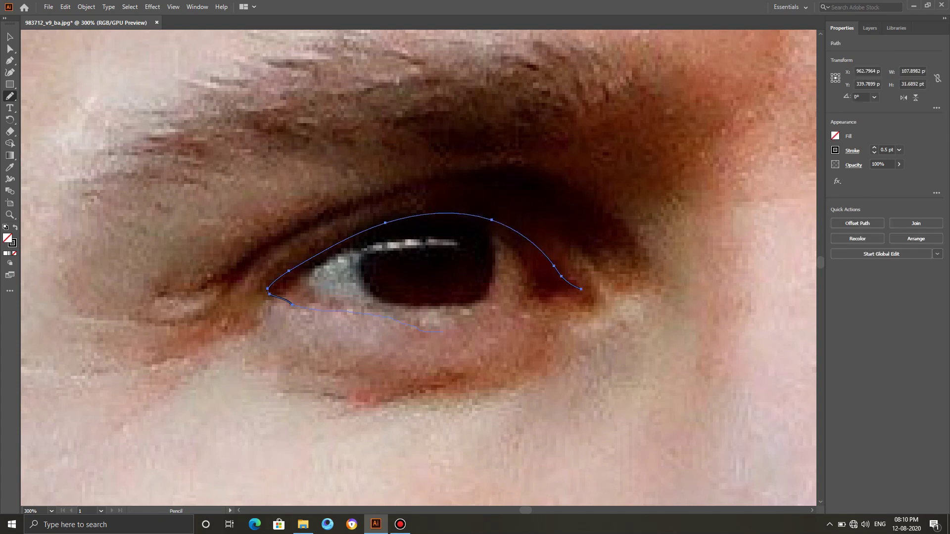
{"action": "left_click_drag", "start_coordinate": [569, 298], "coordinate": [585, 290]}
{"action": "key", "text": "ctrl+z"}
{"action": "key", "text": "ctrl+z"}
{"action": "left_click_drag", "start_coordinate": [430, 329], "coordinate": [432, 329]}
{"action": "key", "text": "ctrl+z"}
{"action": "left_click_drag", "start_coordinate": [582, 295], "coordinate": [581, 290]}
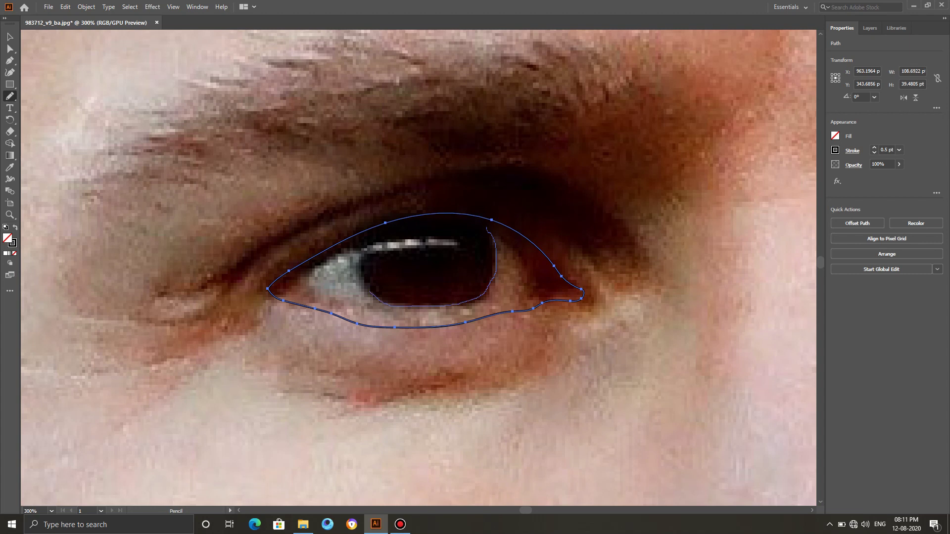
Trace closed pencil shapes inside the eye outline for the iris, its light reflection and the eye white.
{"action": "left_click_drag", "start_coordinate": [440, 222], "coordinate": [484, 224]}
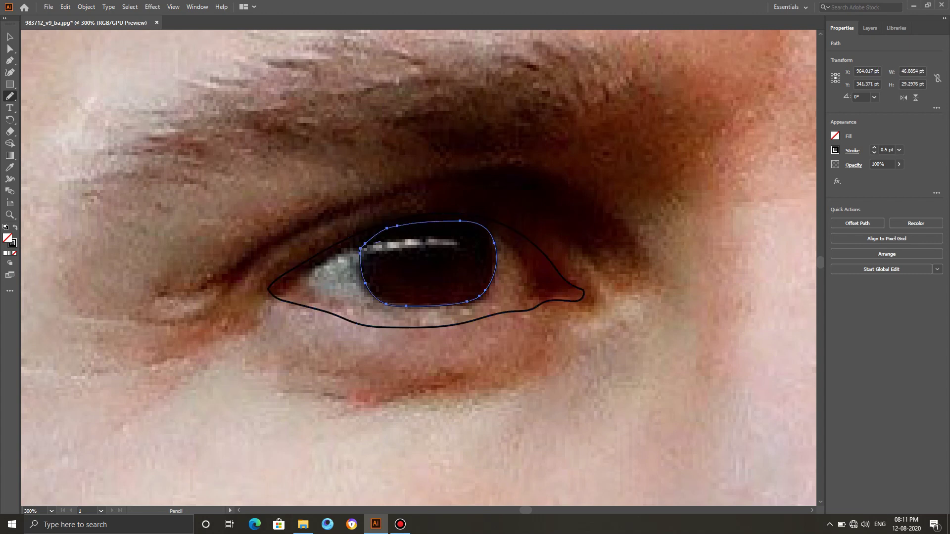
{"action": "left_click_drag", "start_coordinate": [365, 247], "coordinate": [374, 245]}
{"action": "left_click_drag", "start_coordinate": [352, 246], "coordinate": [304, 274]}
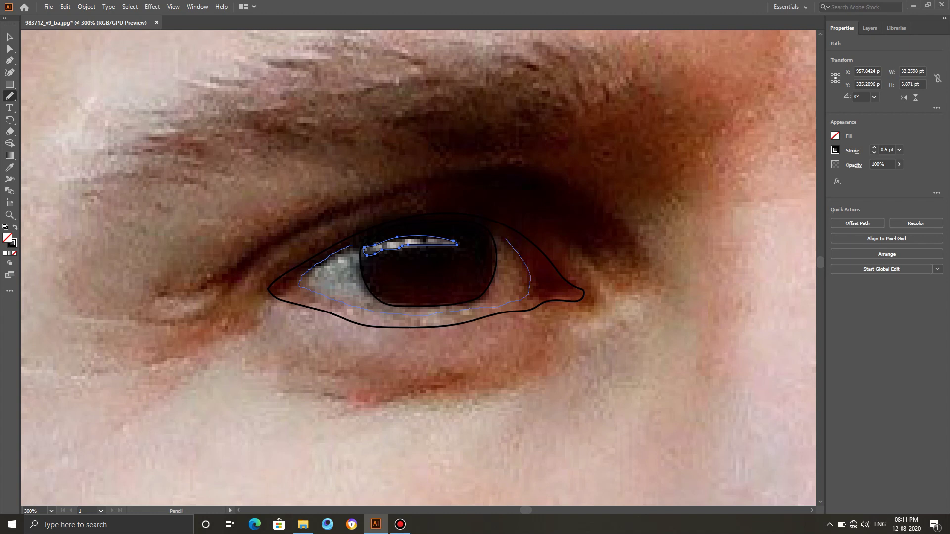
{"action": "left_click_drag", "start_coordinate": [391, 223], "coordinate": [353, 246]}
Fill the reflection with light grey and the iris with near-black brown, both sampled from the photo.
{"action": "left_click", "coordinate": [10, 168]}
{"action": "left_click", "coordinate": [9, 37]}
{"action": "left_click", "coordinate": [416, 237]}
{"action": "left_click", "coordinate": [10, 167]}
{"action": "left_click", "coordinate": [412, 242]}
{"action": "left_click", "coordinate": [10, 37]}
{"action": "left_click", "coordinate": [363, 275]}
{"action": "left_click", "coordinate": [10, 167]}
{"action": "left_click", "coordinate": [416, 282]}
Fill the eye white with grey sampled from the photo and send it backward behind the iris and reflection.
{"action": "key", "text": "v"}
{"action": "left_click", "coordinate": [416, 316]}
{"action": "key", "text": "i"}
{"action": "left_click", "coordinate": [340, 271]}
{"action": "left_click", "coordinate": [10, 37]}
{"action": "right_click", "coordinate": [323, 278]}
{"action": "mouse_move", "coordinate": [350, 443]}
{"action": "left_click", "coordinate": [460, 465]}
{"action": "right_click", "coordinate": [335, 270]}
{"action": "left_click", "coordinate": [473, 457]}
Fill the outer eye shape with the reddish brown sampled from the photo at its lower edge.
{"action": "left_click", "coordinate": [304, 304]}
{"action": "key", "text": "i"}
{"action": "left_click", "coordinate": [307, 307]}
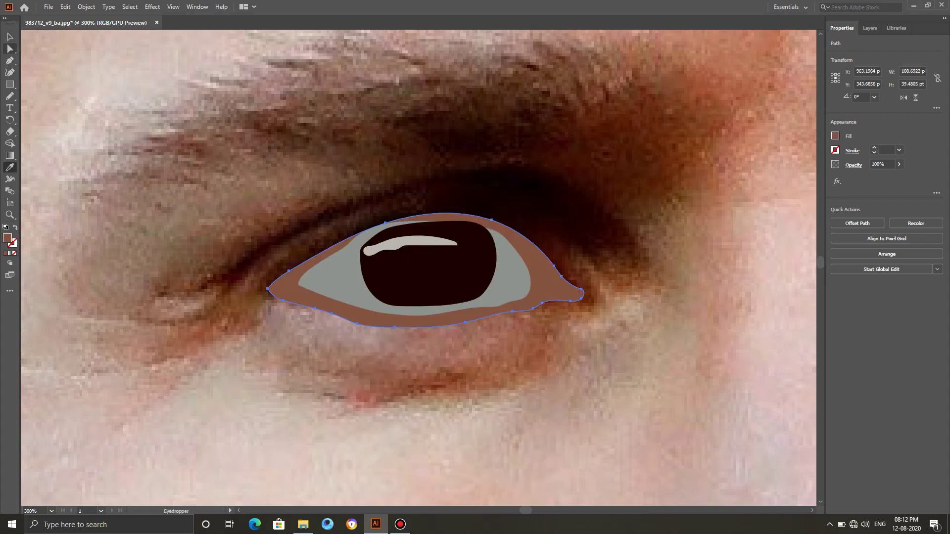
{"action": "left_click", "coordinate": [10, 37]}
{"action": "left_click", "coordinate": [333, 278]}
{"action": "key", "text": "shift+grave"}
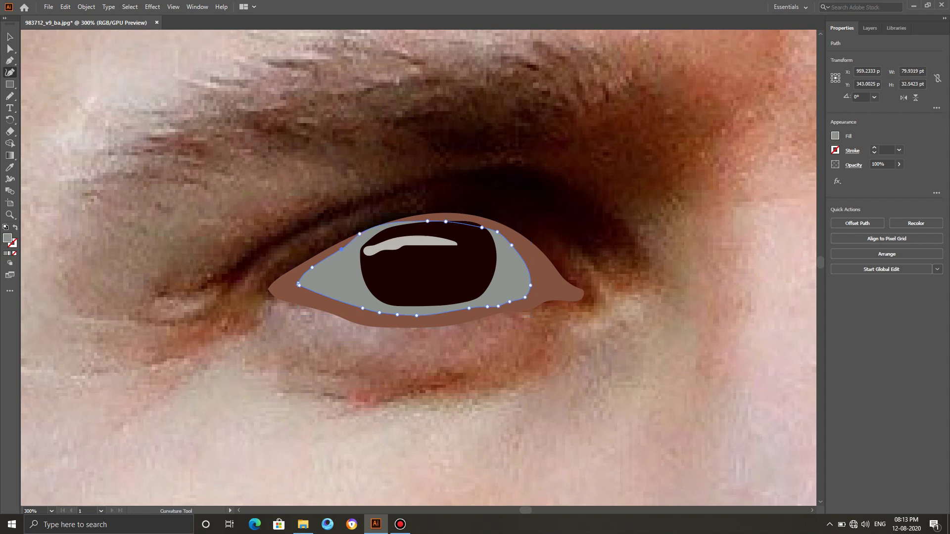
Trace the eyelid shadow around the eye with its outer-corner wrinkles, plus a narrow fold strip above the outer corner.
{"action": "key", "text": "n"}
{"action": "mouse_move", "coordinate": [224, 269]}
{"action": "left_mouse_down"}
{"action": "mouse_move", "coordinate": [181, 291]}
{"action": "mouse_move", "coordinate": [271, 238]}
{"action": "mouse_move", "coordinate": [425, 183]}
{"action": "left_mouse_up"}
{"action": "key", "text": "ctrl+z"}
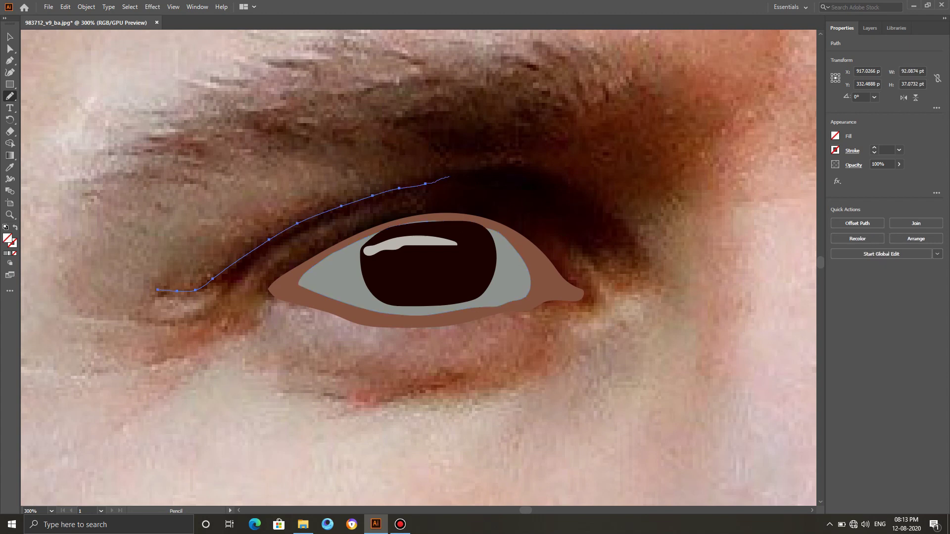
{"action": "left_click_drag", "start_coordinate": [586, 255], "coordinate": [576, 249]}
{"action": "mouse_move", "coordinate": [547, 311]}
{"action": "left_mouse_down"}
{"action": "mouse_move", "coordinate": [535, 244]}
{"action": "mouse_move", "coordinate": [485, 218]}
{"action": "mouse_move", "coordinate": [340, 234]}
{"action": "left_mouse_up"}
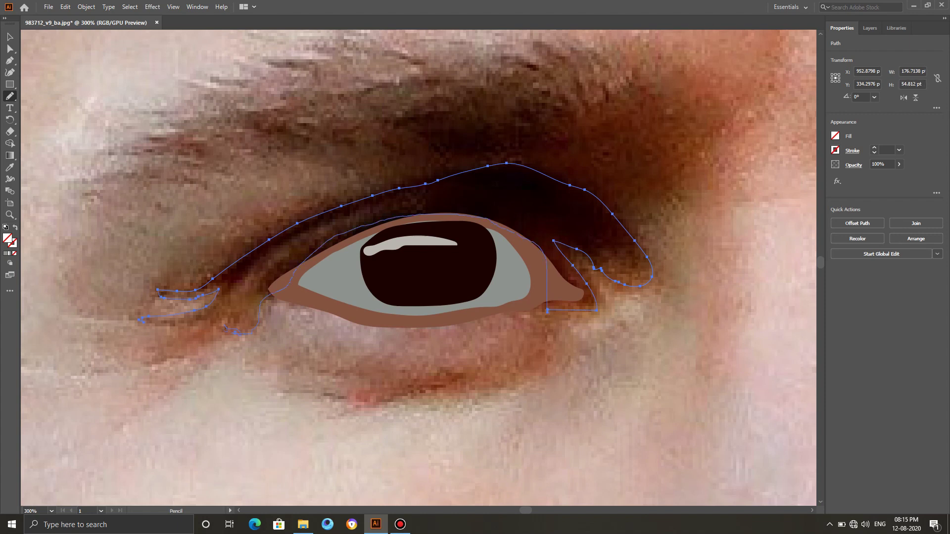
{"action": "key", "text": "v"}
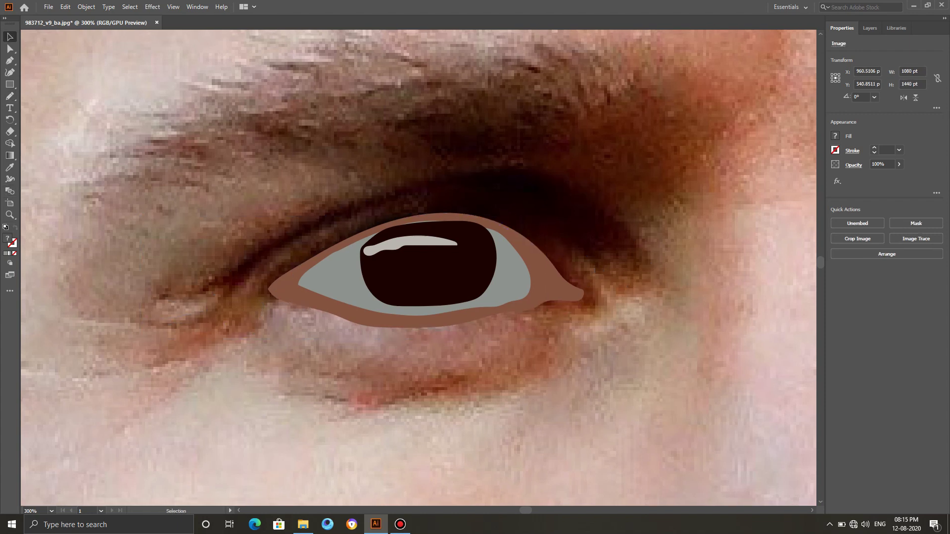
{"action": "key", "text": "n"}
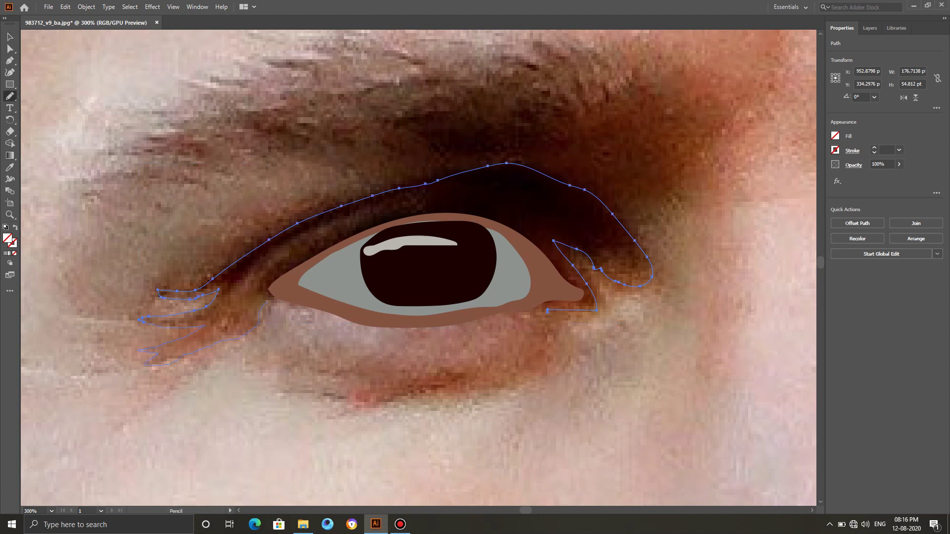
{"action": "mouse_move", "coordinate": [237, 282]}
{"action": "left_mouse_down"}
{"action": "mouse_move", "coordinate": [350, 220]}
{"action": "mouse_move", "coordinate": [270, 265]}
{"action": "mouse_move", "coordinate": [235, 305]}
{"action": "left_mouse_up"}
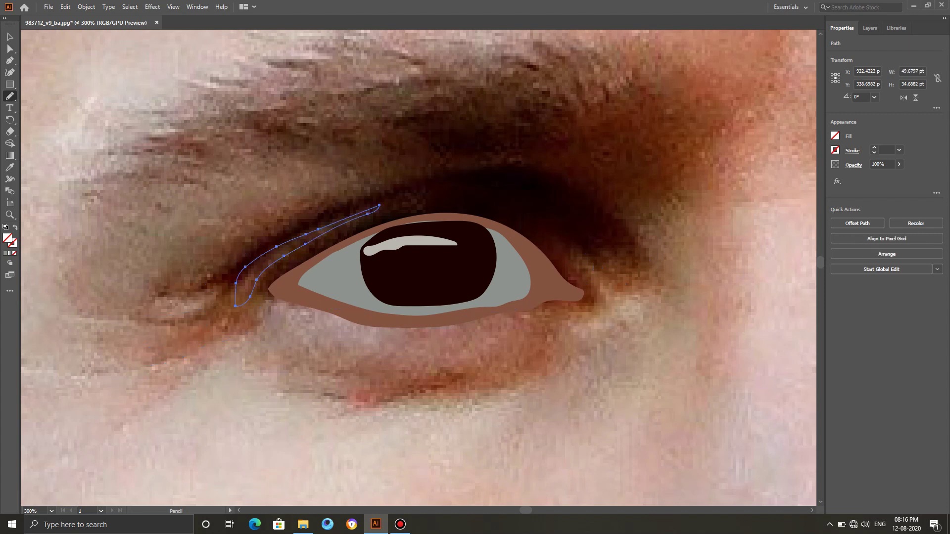
Fill the eyelid shadow shape with the near-black brown sampled from the iris.
{"action": "key", "text": "v"}
{"action": "left_click", "coordinate": [297, 226]}
{"action": "key", "text": "i"}
{"action": "left_click", "coordinate": [386, 273]}
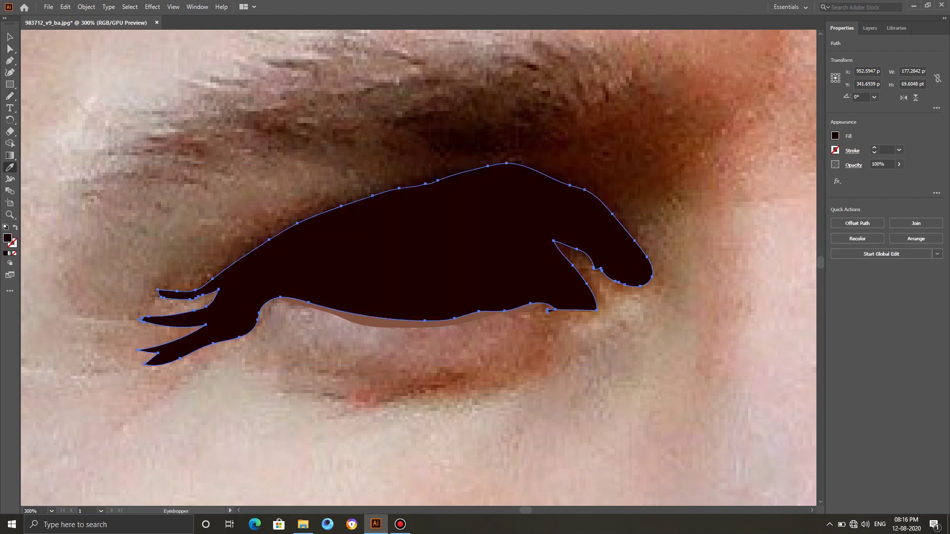
Send the dark eyelid shadow shape backward step by step until it sits behind all the eye shapes.
{"action": "key", "text": "v"}
{"action": "right_click", "coordinate": [330, 248]}
{"action": "mouse_move", "coordinate": [358, 414]}
{"action": "left_click", "coordinate": [464, 435]}
{"action": "right_click", "coordinate": [289, 253]}
{"action": "right_click", "coordinate": [465, 198]}
{"action": "mouse_move", "coordinate": [492, 363]}
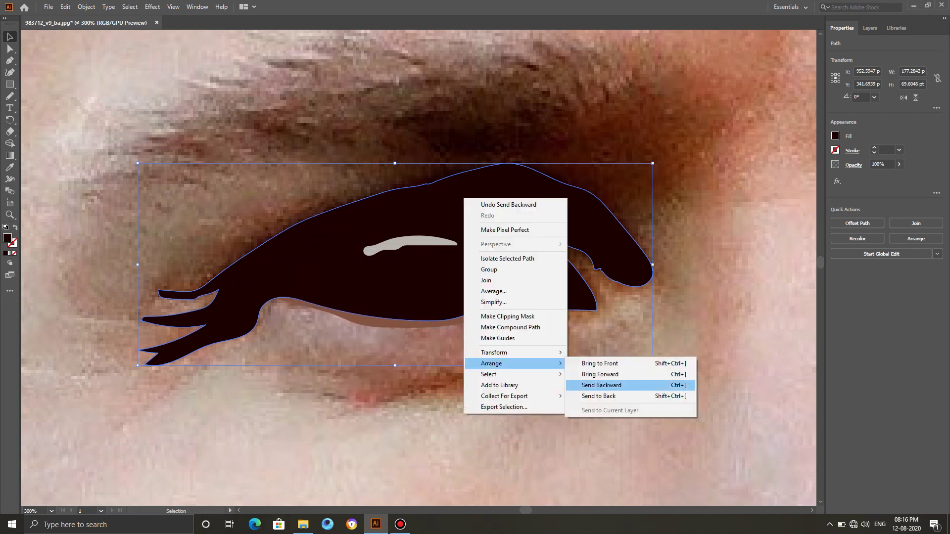
{"action": "left_click", "coordinate": [603, 385]}
{"action": "right_click", "coordinate": [468, 179]}
{"action": "mouse_move", "coordinate": [495, 343]}
{"action": "left_click", "coordinate": [594, 367]}
{"action": "right_click", "coordinate": [513, 184]}
{"action": "mouse_move", "coordinate": [525, 348]}
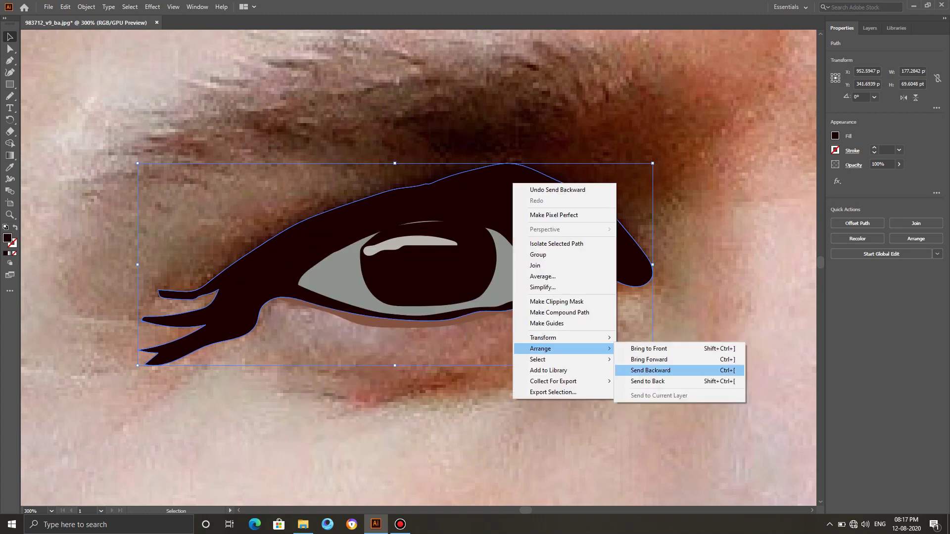
{"action": "left_click", "coordinate": [639, 373]}
{"action": "right_click", "coordinate": [539, 198]}
{"action": "mouse_move", "coordinate": [569, 363]}
{"action": "left_click", "coordinate": [676, 386]}
{"action": "key", "text": "ctrl+z"}
Undo the eyelid shadow shape's restacking and its dark fill.
{"action": "left_click", "coordinate": [9, 215]}
{"action": "right_click", "coordinate": [251, 186]}
{"action": "mouse_move", "coordinate": [297, 351]}
{"action": "left_click", "coordinate": [101, 511]}
{"action": "left_click", "coordinate": [230, 511]}
{"action": "left_click", "coordinate": [51, 511]}
{"action": "left_click", "coordinate": [69, 358]}
{"action": "left_click", "coordinate": [51, 512]}
{"action": "left_click", "coordinate": [69, 369]}
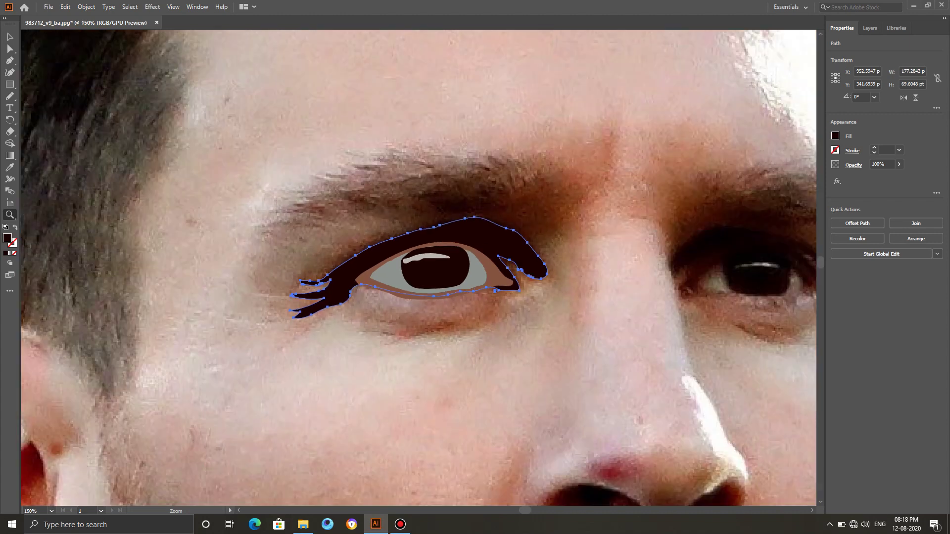
{"action": "scroll", "coordinate": [419, 268], "scroll_direction": "down", "scroll_amount": 1}
{"action": "left_click_drag", "start_coordinate": [525, 510], "coordinate": [530, 511]}
{"action": "key", "text": "ctrl+z"}
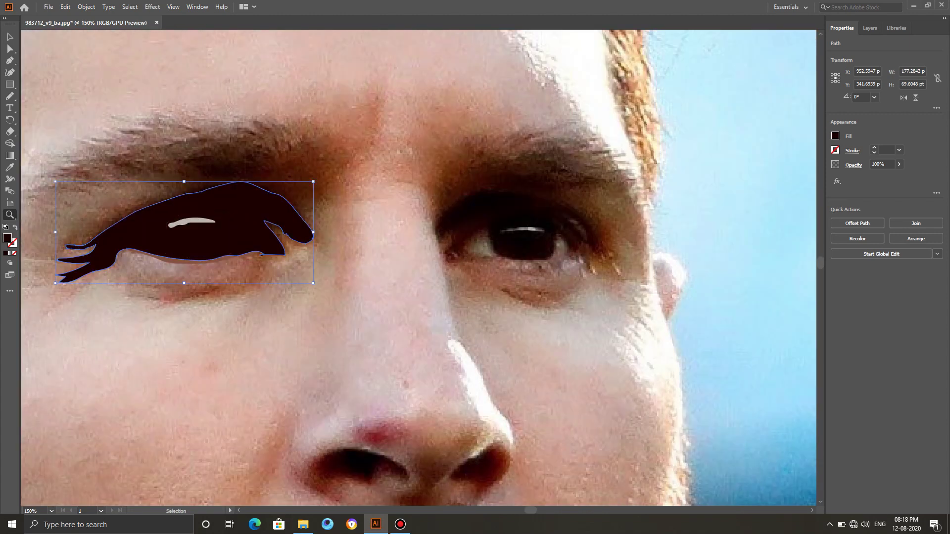
{"action": "key", "text": "ctrl+z"}
Fill the eyelid shadow shape with a medium brown sampled from the photo near the outer eye corner.
{"action": "left_click", "coordinate": [10, 97]}
{"action": "left_click", "coordinate": [10, 168]}
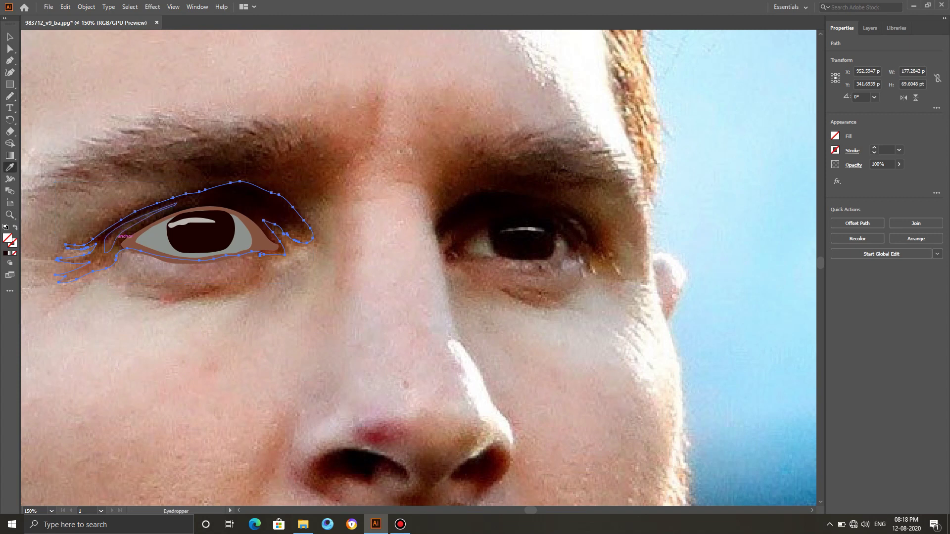
{"action": "left_click", "coordinate": [110, 246]}
Send the brown eyelid shadow shape backward repeatedly until it lies behind the eye shapes but in front of the photo.
{"action": "left_click", "coordinate": [10, 37]}
{"action": "right_click", "coordinate": [154, 221]}
{"action": "mouse_move", "coordinate": [181, 387]}
{"action": "left_click", "coordinate": [290, 398]}
{"action": "right_click", "coordinate": [177, 233]}
{"action": "mouse_move", "coordinate": [206, 399]}
{"action": "left_click", "coordinate": [313, 409]}
{"action": "right_click", "coordinate": [149, 229]}
{"action": "mouse_move", "coordinate": [177, 395]}
{"action": "left_click", "coordinate": [286, 405]}
{"action": "right_click", "coordinate": [247, 203]}
{"action": "mouse_move", "coordinate": [277, 368]}
{"action": "left_click", "coordinate": [386, 390]}
{"action": "right_click", "coordinate": [251, 208]}
{"action": "left_click", "coordinate": [389, 396]}
{"action": "right_click", "coordinate": [266, 204]}
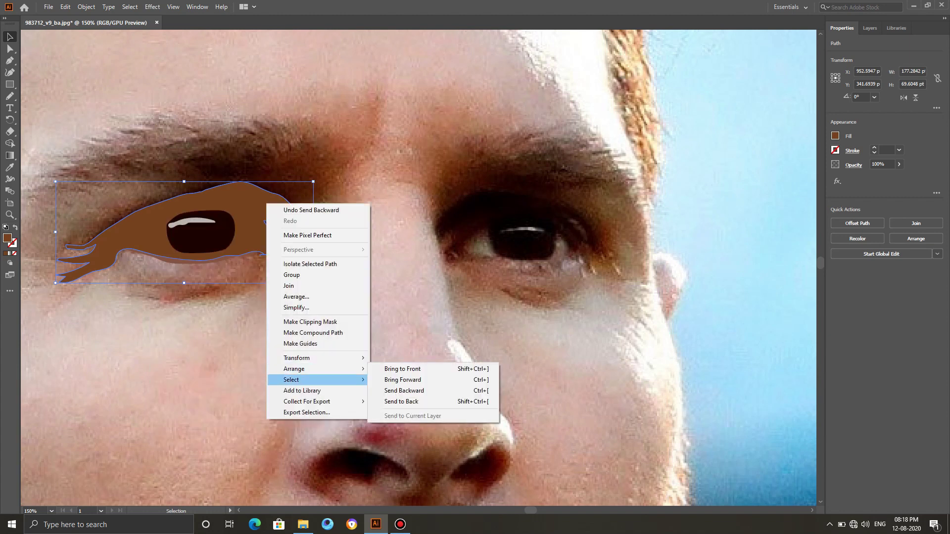
{"action": "left_click", "coordinate": [404, 391]}
{"action": "right_click", "coordinate": [271, 209]}
{"action": "left_click", "coordinate": [408, 397]}
{"action": "right_click", "coordinate": [251, 197]}
{"action": "mouse_move", "coordinate": [281, 361]}
{"action": "left_click", "coordinate": [388, 384]}
{"action": "key", "text": "ctrl+z"}
Trace the inner part of the eyebrow above the coloured eye with spiky hair edges and fill it with sampled dark brown.
{"action": "key", "text": "n"}
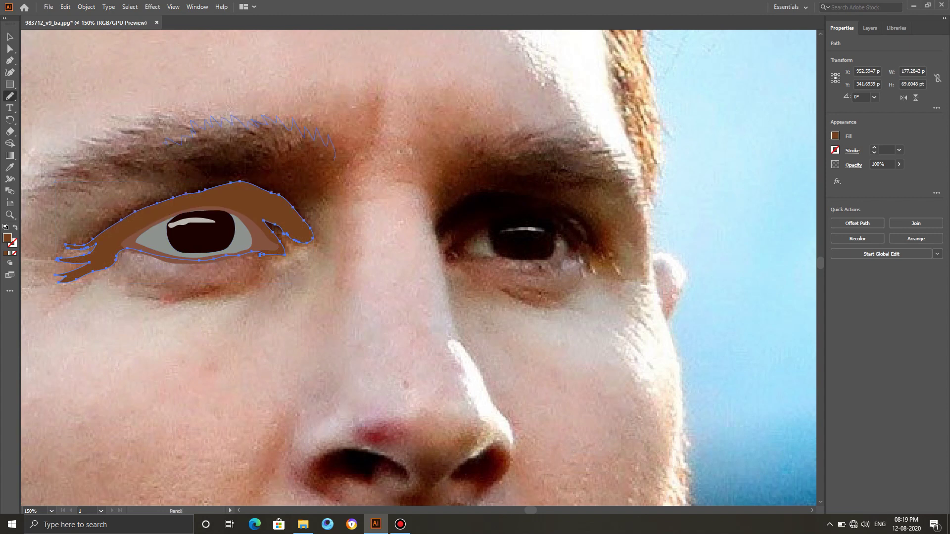
{"action": "mouse_move", "coordinate": [241, 193]}
{"action": "left_mouse_down"}
{"action": "mouse_move", "coordinate": [315, 180]}
{"action": "mouse_move", "coordinate": [335, 159]}
{"action": "left_mouse_up"}
{"action": "key", "text": "shift+grave"}
{"action": "left_click_drag", "start_coordinate": [224, 194], "coordinate": [240, 182]}
{"action": "left_click_drag", "start_coordinate": [224, 187], "coordinate": [222, 186]}
{"action": "left_click", "coordinate": [10, 168]}
{"action": "left_click", "coordinate": [262, 171]}
Trace the outer part of the same eyebrow with jagged hair edges and fill it with reddish brown sampled from the photo.
{"action": "left_click", "coordinate": [10, 97]}
{"action": "left_click", "coordinate": [184, 94], "text": "ctrl"}
{"action": "scroll", "coordinate": [302, 126], "scroll_direction": "left", "scroll_amount": 3}
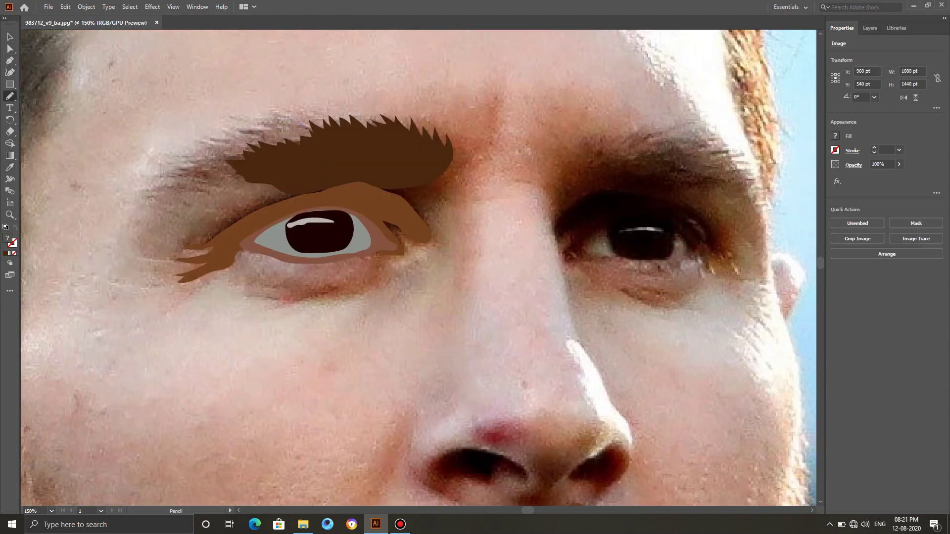
{"action": "mouse_move", "coordinate": [188, 216]}
{"action": "left_mouse_down"}
{"action": "mouse_move", "coordinate": [265, 200]}
{"action": "mouse_move", "coordinate": [304, 125]}
{"action": "left_mouse_up"}
{"action": "key", "text": "i"}
{"action": "left_click", "coordinate": [200, 182]}
Send the reddish-brown outer brow shape backward behind the dark inner brow shape and deselect it.
{"action": "right_click", "coordinate": [193, 183]}
{"action": "mouse_move", "coordinate": [245, 349]}
{"action": "left_click", "coordinate": [331, 370]}
{"action": "key", "text": "ctrl+z"}
{"action": "right_click", "coordinate": [223, 167]}
{"action": "mouse_move", "coordinate": [277, 332]}
{"action": "left_click", "coordinate": [352, 353]}
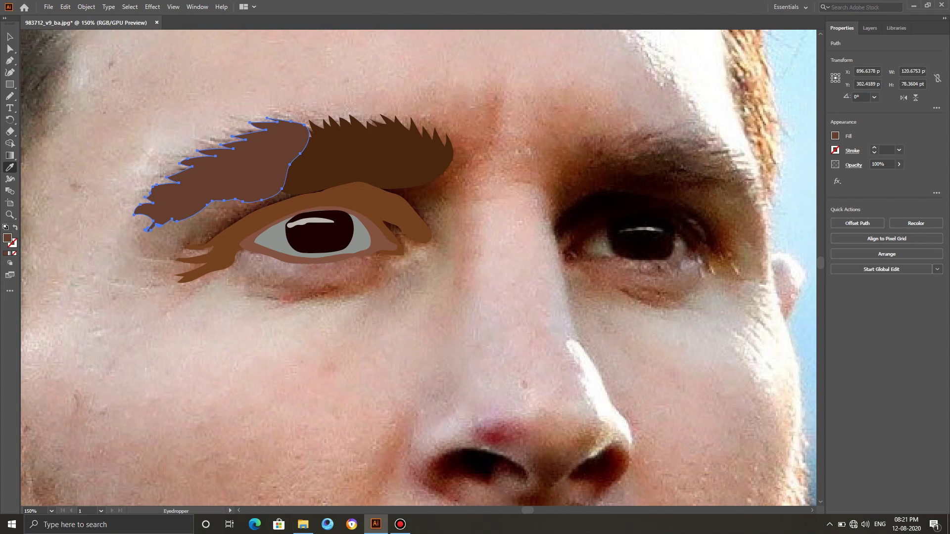
{"action": "right_click", "coordinate": [231, 191]}
{"action": "mouse_move", "coordinate": [282, 356]}
{"action": "left_click", "coordinate": [361, 378]}
{"action": "left_click", "coordinate": [10, 37]}
{"action": "left_click", "coordinate": [119, 108]}
Trace the inner part of the other eyebrow with spiky hair edges and fill it with dark brown sampled from the photo.
{"action": "key", "text": "n"}
{"action": "mouse_move", "coordinate": [685, 151]}
{"action": "left_mouse_down"}
{"action": "mouse_move", "coordinate": [637, 181]}
{"action": "mouse_move", "coordinate": [611, 161]}
{"action": "mouse_move", "coordinate": [579, 165]}
{"action": "left_mouse_up"}
{"action": "key", "text": "i"}
{"action": "left_click", "coordinate": [624, 164]}
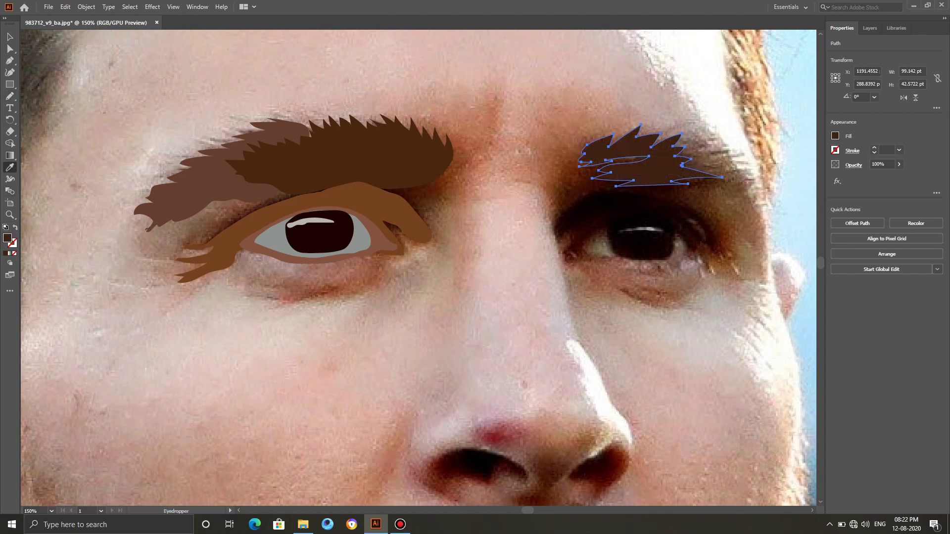
{"action": "key", "text": "v"}
{"action": "left_click", "coordinate": [643, 208]}
Trace the outer part of the second eyebrow, fill it with sampled lighter brown, and send it backward behind the dark part.
{"action": "key", "text": "n"}
{"action": "mouse_move", "coordinate": [722, 133]}
{"action": "left_mouse_down"}
{"action": "mouse_move", "coordinate": [694, 188]}
{"action": "mouse_move", "coordinate": [658, 139]}
{"action": "left_mouse_up"}
{"action": "key", "text": "i"}
{"action": "left_click", "coordinate": [198, 205]}
{"action": "right_click", "coordinate": [686, 165]}
{"action": "mouse_move", "coordinate": [716, 331]}
{"action": "left_click", "coordinate": [822, 352]}
Redraw the inner edge of the second eyebrow's dark shape to close the narrow gap in it.
{"action": "key", "text": "a"}
{"action": "key", "text": "v"}
{"action": "left_click", "coordinate": [609, 147]}
{"action": "key", "text": "n"}
{"action": "left_click_drag", "start_coordinate": [645, 157], "coordinate": [603, 168]}
{"action": "key", "text": "v"}
{"action": "left_click", "coordinate": [643, 208]}
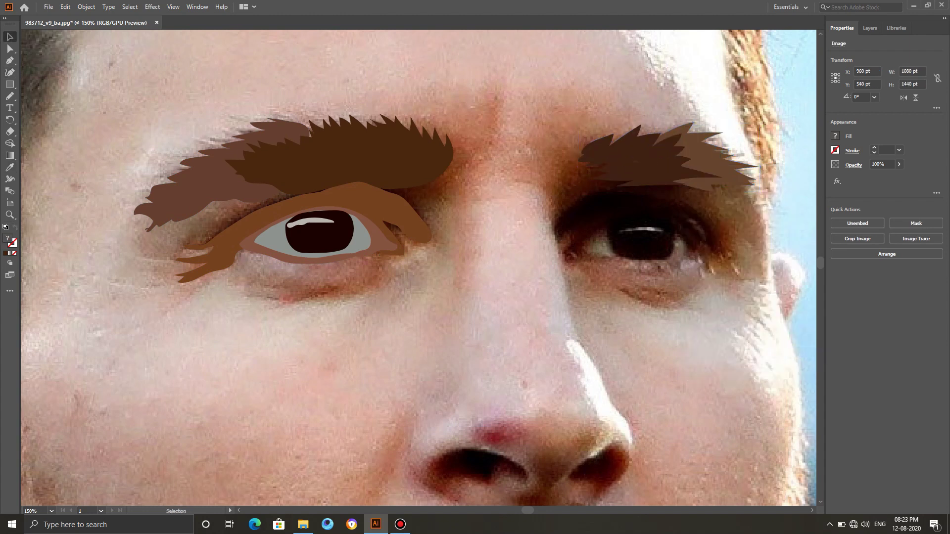
Trace the second eye's outer outline, iris, light reflection and eye white with the Pencil tool.
{"action": "left_click", "coordinate": [9, 96]}
{"action": "scroll", "coordinate": [631, 243], "scroll_direction": "up", "scroll_amount": 1}
{"action": "left_click_drag", "start_coordinate": [329, 278], "coordinate": [386, 232]}
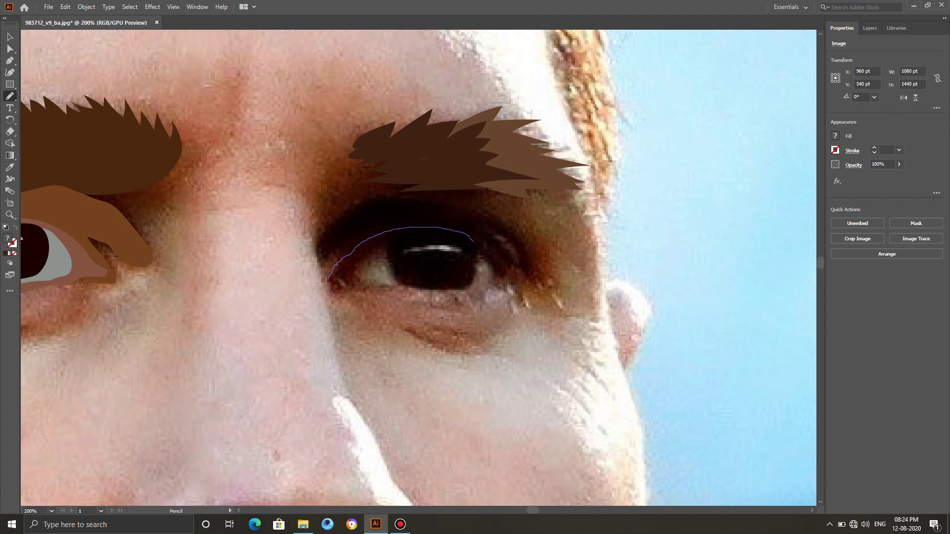
{"action": "left_click_drag", "start_coordinate": [372, 291], "coordinate": [327, 280]}
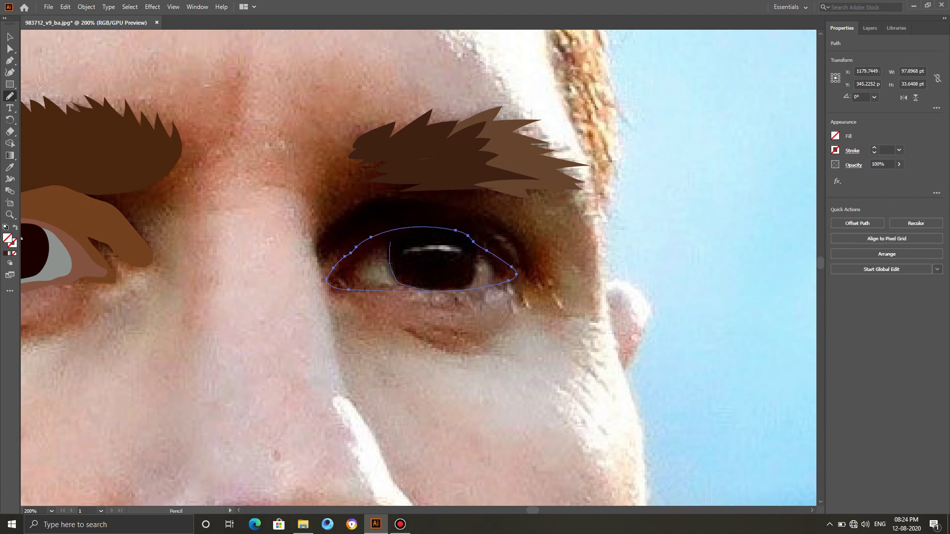
{"action": "mouse_move", "coordinate": [390, 244]}
{"action": "left_mouse_down"}
{"action": "mouse_move", "coordinate": [416, 229]}
{"action": "mouse_move", "coordinate": [456, 247]}
{"action": "mouse_move", "coordinate": [407, 251]}
{"action": "left_mouse_up"}
{"action": "key", "text": "ctrl+z"}
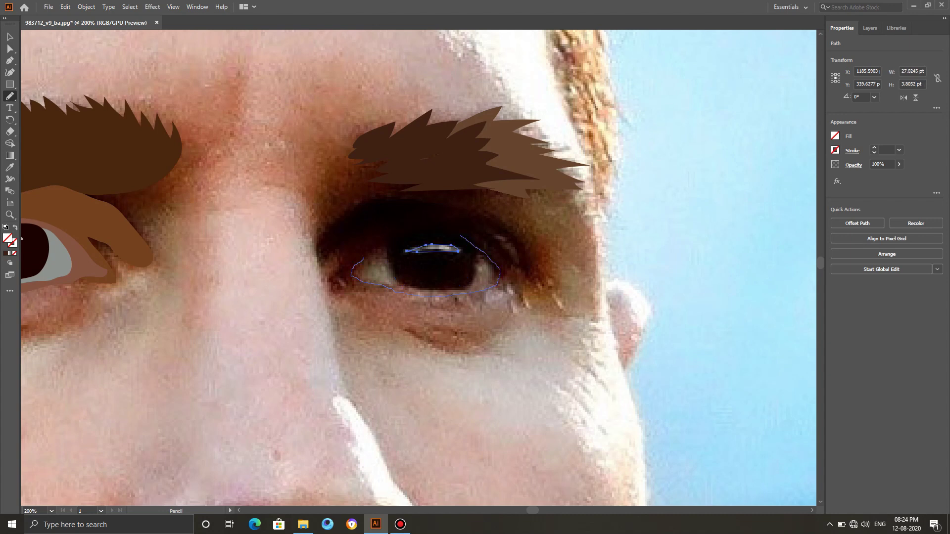
{"action": "left_click_drag", "start_coordinate": [371, 246], "coordinate": [363, 258]}
Fill the second eye's reflection shape with light grey sampled from the photo.
{"action": "key", "text": "v"}
{"action": "left_click", "coordinate": [430, 252]}
{"action": "key", "text": "i"}
{"action": "left_click", "coordinate": [23, 241]}
{"action": "key", "text": "ctrl+z"}
{"action": "left_click", "coordinate": [434, 248]}
{"action": "key", "text": "v"}
{"action": "key", "text": "ctrl+shift+z"}
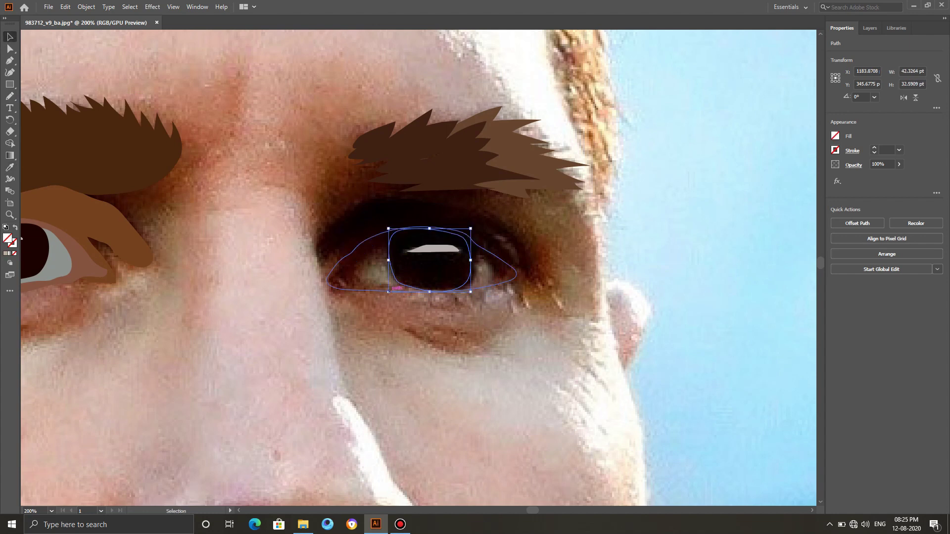
Fill the second eye's iris with black and its eye white with greyish beige sampled from the photo.
{"action": "key", "text": "i"}
{"action": "left_click", "coordinate": [380, 273]}
{"action": "key", "text": "ctrl+z"}
{"action": "left_click", "coordinate": [384, 277]}
{"action": "key", "text": "ctrl+z"}
{"action": "left_click", "coordinate": [382, 275]}
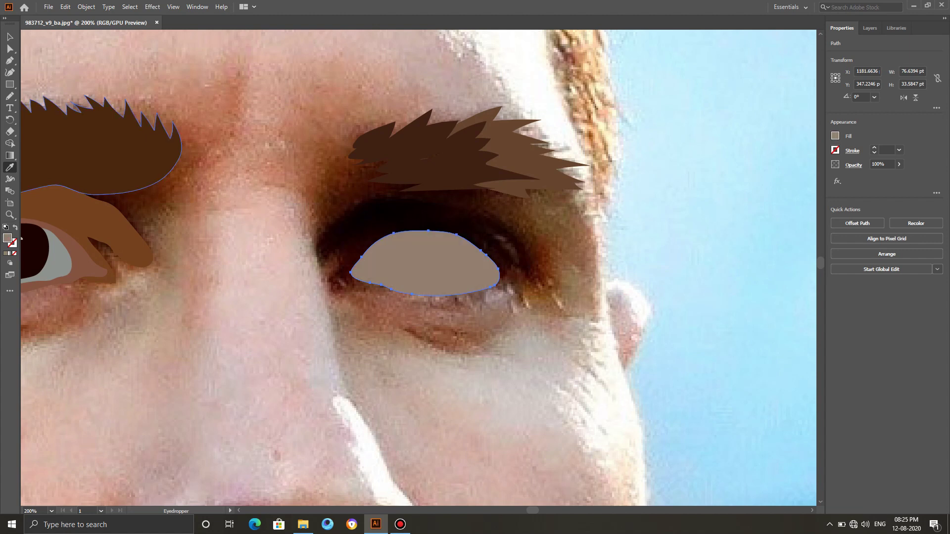
Send the second eye's greyish-beige eye white backward behind the iris and reflection.
{"action": "left_click", "coordinate": [10, 37]}
{"action": "right_click", "coordinate": [373, 251]}
{"action": "mouse_move", "coordinate": [411, 417]}
{"action": "left_click", "coordinate": [505, 439]}
{"action": "right_click", "coordinate": [406, 277]}
{"action": "mouse_move", "coordinate": [434, 441]}
{"action": "left_click", "coordinate": [545, 460]}
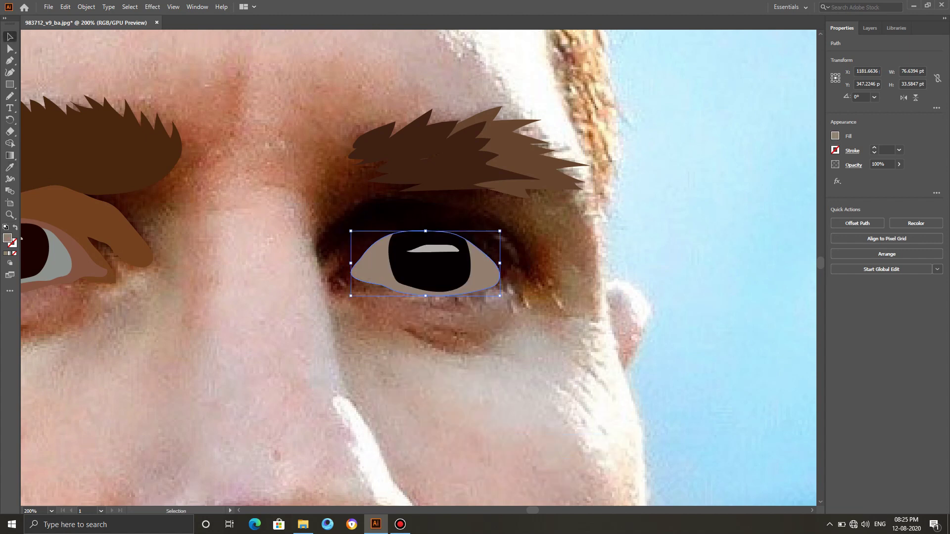
Fill the second eye's outer outline with dark reddish brown sampled from the photo near the eye corner.
{"action": "key", "text": "n"}
{"action": "left_click", "coordinate": [10, 37]}
{"action": "left_click", "coordinate": [345, 257]}
{"action": "left_click", "coordinate": [10, 167]}
{"action": "left_click", "coordinate": [494, 271]}
{"action": "key", "text": "ctrl+z"}
{"action": "left_click", "coordinate": [506, 271]}
Trace the dark upper-eyelid shadow above the second eye and fill it with near-black sampled from the photo.
{"action": "left_click", "coordinate": [10, 96]}
{"action": "left_click_drag", "start_coordinate": [357, 204], "coordinate": [462, 206]}
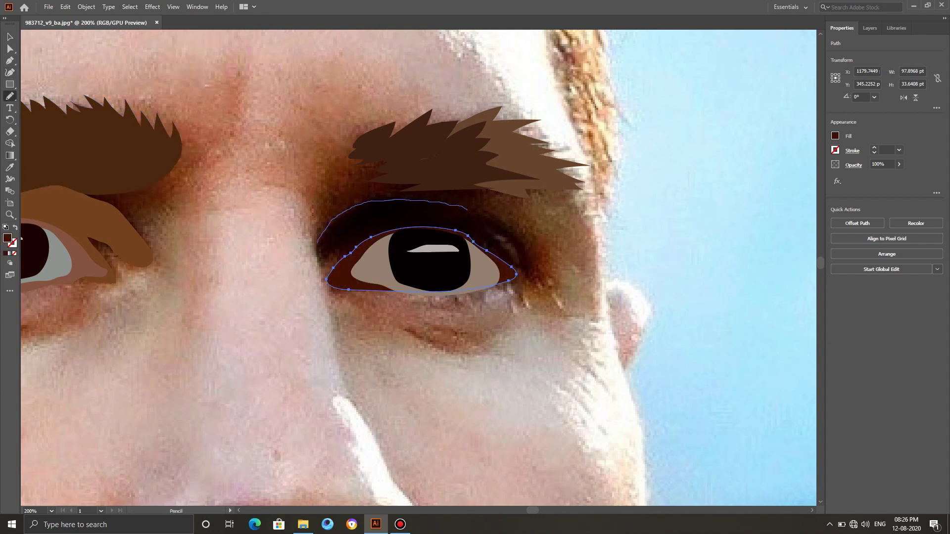
{"action": "left_click_drag", "start_coordinate": [515, 271], "coordinate": [317, 246]}
{"action": "left_click", "coordinate": [10, 167]}
{"action": "left_click", "coordinate": [359, 225]}
Send the near-black eyelid shadow backward step by step behind the second eye's shapes.
{"action": "right_click", "coordinate": [358, 225]}
{"action": "mouse_move", "coordinate": [387, 391]}
{"action": "left_click", "coordinate": [497, 412]}
{"action": "right_click", "coordinate": [338, 233]}
{"action": "left_click", "coordinate": [476, 420]}
{"action": "right_click", "coordinate": [361, 233]}
{"action": "left_click", "coordinate": [495, 420]}
{"action": "right_click", "coordinate": [338, 233]}
{"action": "left_click", "coordinate": [482, 420]}
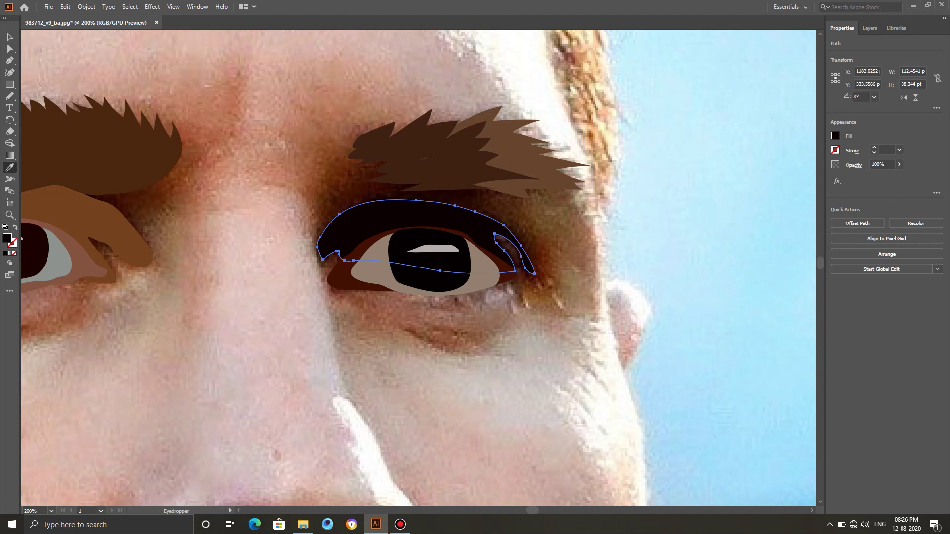
Trace the shaded area under the second eye and fill it with greyish brown sampled from the photo.
{"action": "key", "text": "n"}
{"action": "left_click_drag", "start_coordinate": [343, 298], "coordinate": [340, 298]}
{"action": "key", "text": "i"}
{"action": "left_click", "coordinate": [429, 306]}
Trace the shaded area under the first eye with jagged ends and fill it with sampled pinkish brown.
{"action": "scroll", "coordinate": [418, 277], "scroll_direction": "left", "scroll_amount": 1}
{"action": "scroll", "coordinate": [418, 267], "scroll_direction": "left", "scroll_amount": 6}
{"action": "key", "text": "n"}
{"action": "left_click_drag", "start_coordinate": [174, 290], "coordinate": [88, 315]}
{"action": "key", "text": "i"}
{"action": "left_click", "coordinate": [187, 306]}
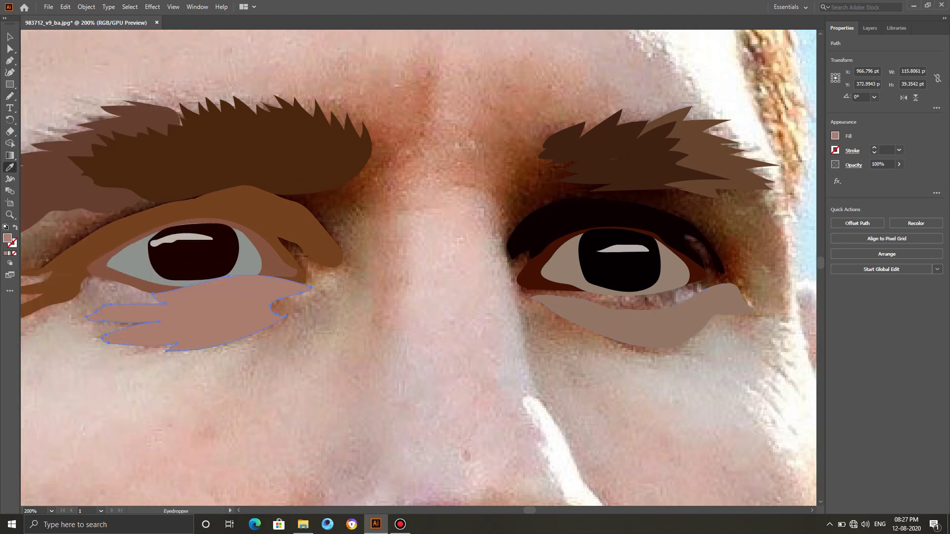
Resample the fill of the shape under the first eye to a lighter tan.
{"action": "scroll", "coordinate": [419, 268], "scroll_direction": "down", "scroll_amount": 3}
{"action": "left_click", "coordinate": [277, 292]}
{"action": "left_click", "coordinate": [314, 213]}
{"action": "left_click", "coordinate": [327, 184]}
{"action": "left_click", "coordinate": [314, 208]}
Trace the nostril outline and the shaded area across the nose tip down to the moustache, undoing stray strokes.
{"action": "left_click", "coordinate": [10, 96]}
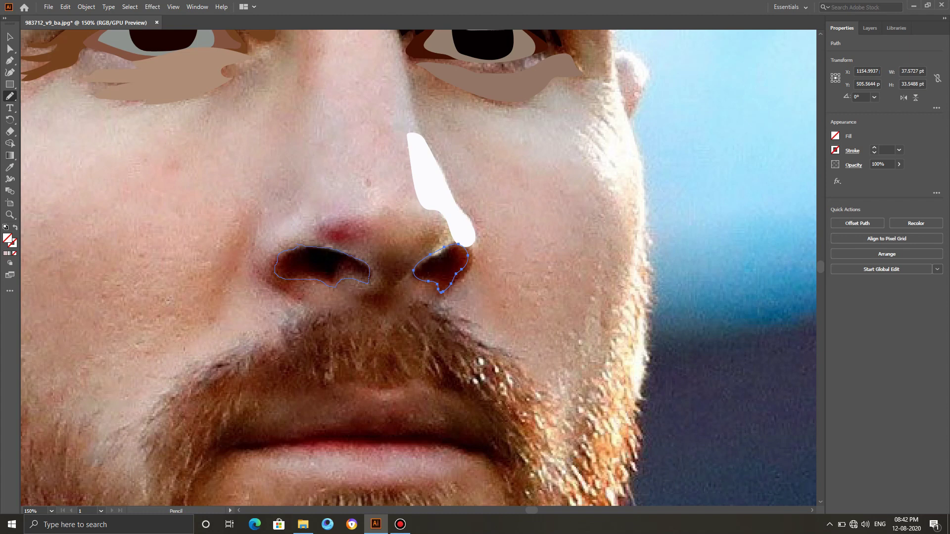
{"action": "left_click_drag", "start_coordinate": [368, 284], "coordinate": [367, 282]}
{"action": "mouse_move", "coordinate": [319, 210]}
{"action": "left_mouse_down"}
{"action": "mouse_move", "coordinate": [328, 238]}
{"action": "mouse_move", "coordinate": [321, 211]}
{"action": "left_mouse_up"}
{"action": "left_click_drag", "start_coordinate": [412, 296], "coordinate": [357, 300]}
{"action": "key", "text": "ctrl+z"}
{"action": "key", "text": "ctrl+z"}
{"action": "left_click_drag", "start_coordinate": [374, 267], "coordinate": [375, 268]}
Fill the nose-tip shape with sampled reddish brown and the first nostril with very dark brown.
{"action": "key", "text": "i"}
{"action": "left_click", "coordinate": [317, 292]}
{"action": "key", "text": "v"}
{"action": "left_click", "coordinate": [312, 280]}
{"action": "key", "text": "i"}
{"action": "left_click", "coordinate": [347, 267]}
Try to fill the second nostril with a dark colour sampled from the photo.
{"action": "key", "text": "v"}
{"action": "left_click", "coordinate": [430, 287]}
{"action": "left_click", "coordinate": [429, 281]}
{"action": "key", "text": "i"}
{"action": "left_click", "coordinate": [443, 267]}
{"action": "key", "text": "v"}
{"action": "left_click", "coordinate": [432, 198]}
{"action": "scroll", "coordinate": [419, 268], "scroll_direction": "up", "scroll_amount": 3}
{"action": "key", "text": "ctrl+z"}
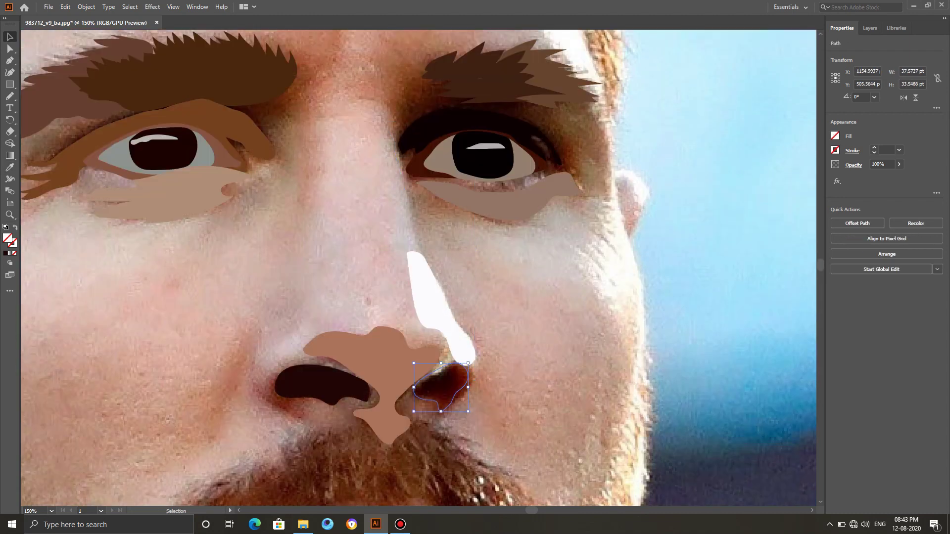
Change the photo's position in the stacking order of the artwork.
{"action": "left_click", "coordinate": [317, 287]}
{"action": "scroll", "coordinate": [316, 287], "scroll_direction": "up", "scroll_amount": 1}
{"action": "right_click", "coordinate": [316, 286]}
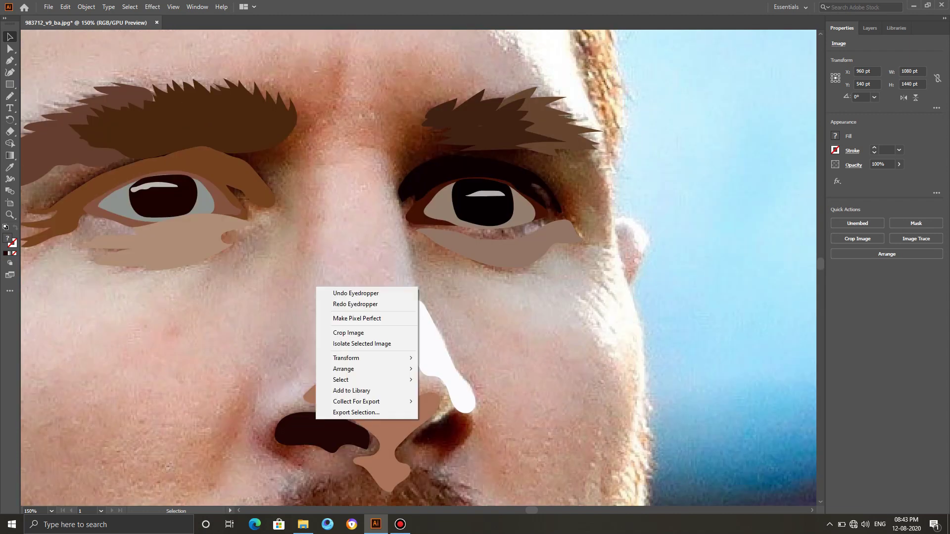
{"action": "mouse_move", "coordinate": [365, 369]}
{"action": "left_click", "coordinate": [448, 380]}
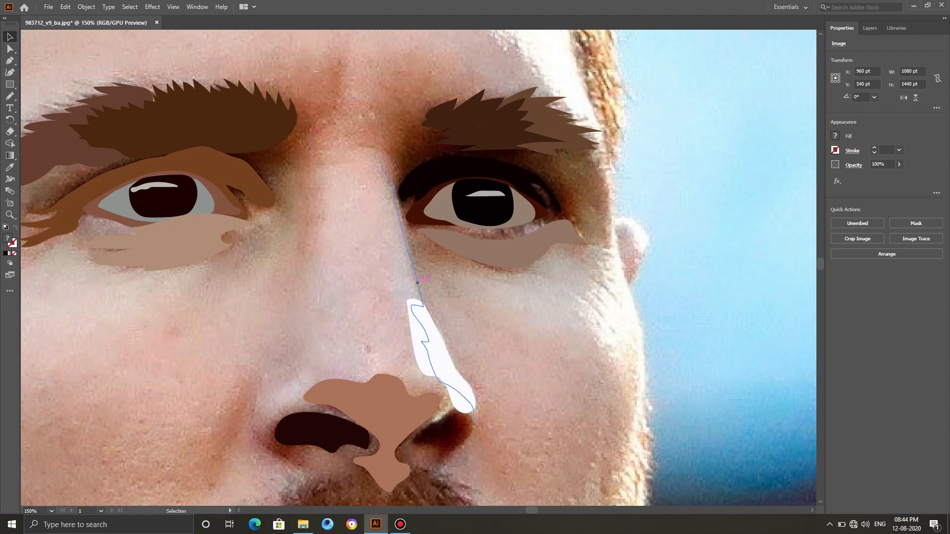
Extend the nose contour around the nostrils and up the bridge to between the eyebrows, closing the outline.
{"action": "left_click", "coordinate": [429, 342]}
{"action": "left_click", "coordinate": [9, 72]}
{"action": "left_click", "coordinate": [9, 96]}
{"action": "scroll", "coordinate": [418, 268], "scroll_direction": "down", "scroll_amount": 3}
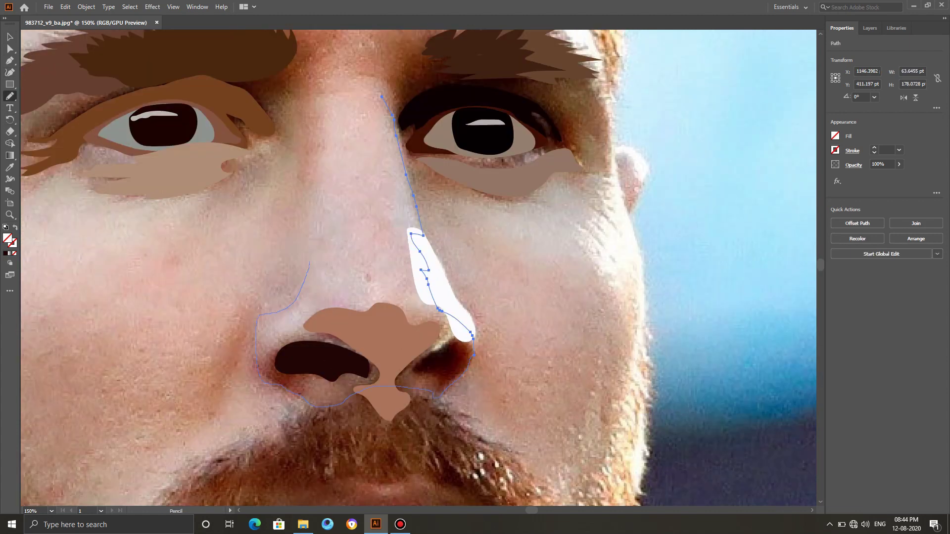
{"action": "scroll", "coordinate": [309, 419], "scroll_direction": "up", "scroll_amount": 7}
{"action": "left_click_drag", "start_coordinate": [309, 419], "coordinate": [307, 350]}
{"action": "left_click_drag", "start_coordinate": [313, 247], "coordinate": [314, 229]}
{"action": "scroll", "coordinate": [314, 229], "scroll_direction": "up", "scroll_amount": 1}
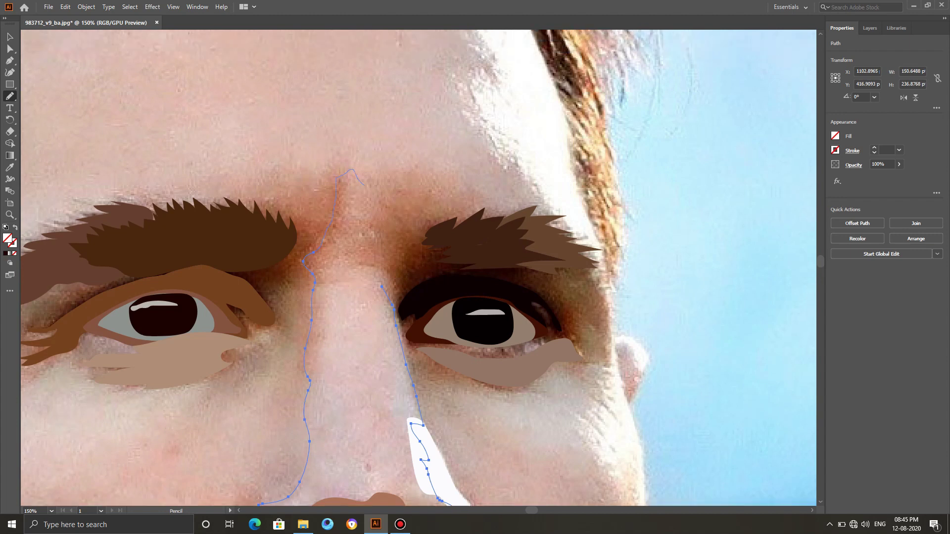
{"action": "left_click_drag", "start_coordinate": [379, 270], "coordinate": [382, 286]}
Fill the nose shape with light pink sampled from the bridge and send it backward.
{"action": "scroll", "coordinate": [382, 286], "scroll_direction": "down", "scroll_amount": 3}
{"action": "key", "text": "i"}
{"action": "left_click", "coordinate": [347, 270]}
{"action": "scroll", "coordinate": [347, 267], "scroll_direction": "down", "scroll_amount": 5}
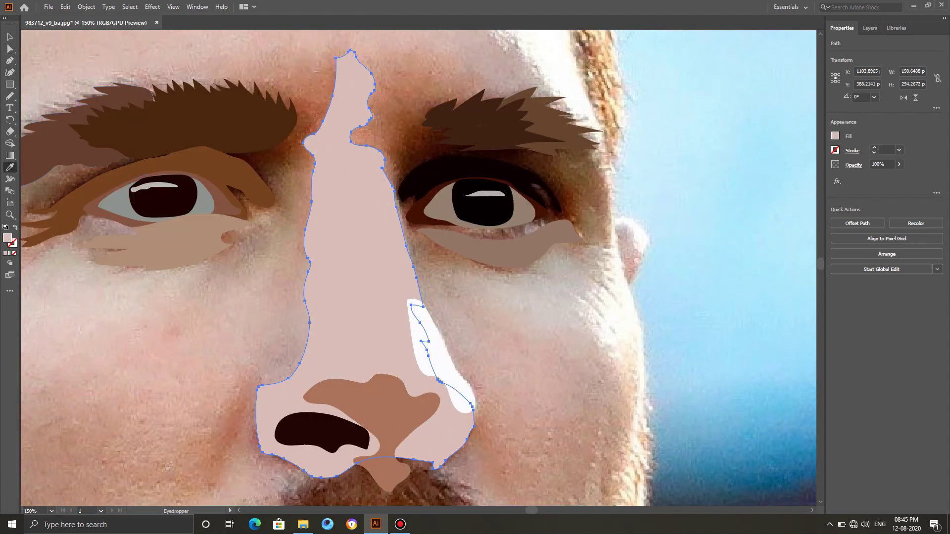
{"action": "right_click", "coordinate": [345, 262]}
{"action": "mouse_move", "coordinate": [396, 427]}
{"action": "left_click", "coordinate": [484, 448]}
Fill the second nostril with the very dark brown sampled from the first nostril.
{"action": "key", "text": "v"}
{"action": "left_click", "coordinate": [487, 446]}
{"action": "left_click", "coordinate": [460, 437]}
{"action": "key", "text": "i"}
{"action": "left_click", "coordinate": [326, 431]}
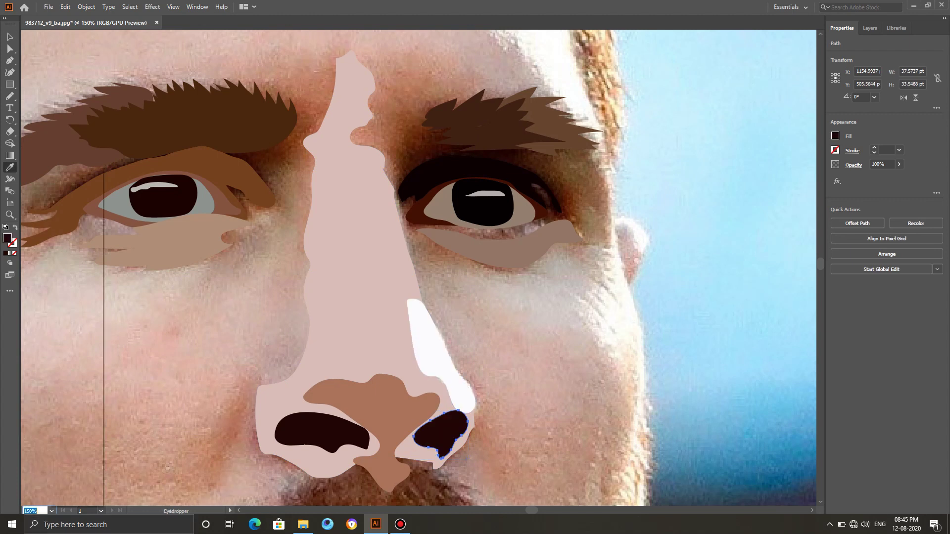
Trace the face contour from the temple beside the ear along the hairline and down the far cheek.
{"action": "key", "text": "ctrl+minus"}
{"action": "key", "text": "ctrl+minus"}
{"action": "key", "text": "n"}
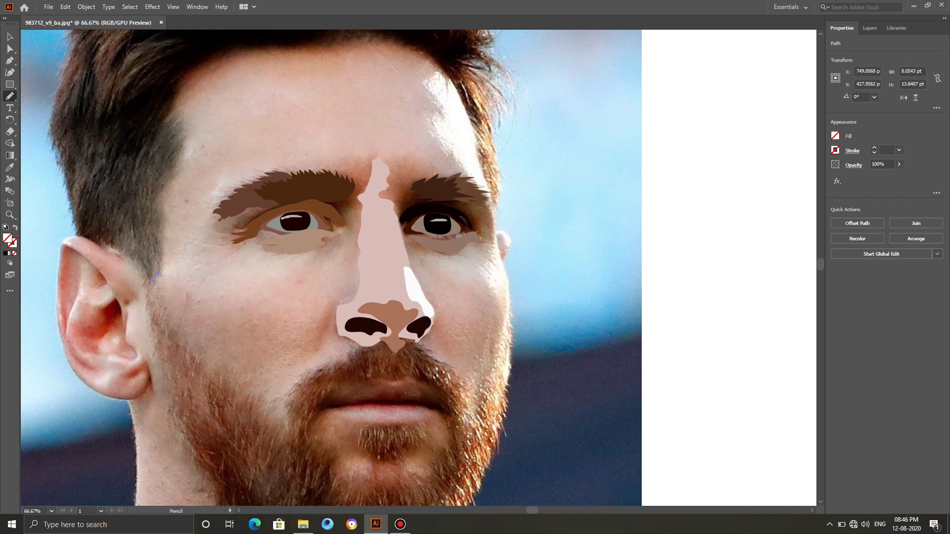
{"action": "mouse_move", "coordinate": [183, 119]}
{"action": "left_mouse_down"}
{"action": "mouse_move", "coordinate": [186, 77]}
{"action": "mouse_move", "coordinate": [230, 57]}
{"action": "left_mouse_up"}
{"action": "scroll", "coordinate": [230, 57], "scroll_direction": "up", "scroll_amount": 2}
{"action": "left_click_drag", "start_coordinate": [331, 113], "coordinate": [386, 103]}
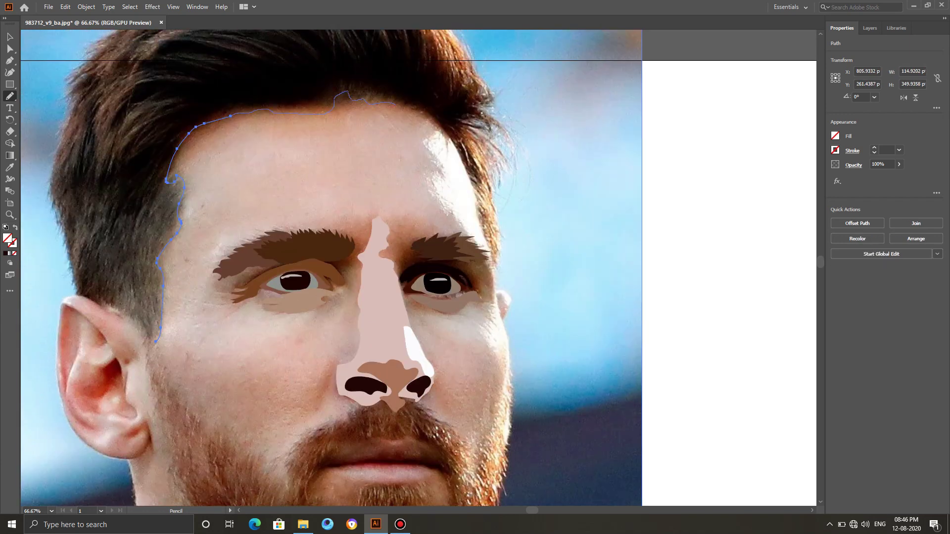
{"action": "mouse_move", "coordinate": [438, 132]}
{"action": "left_mouse_down"}
{"action": "mouse_move", "coordinate": [452, 216]}
{"action": "mouse_move", "coordinate": [489, 273]}
{"action": "mouse_move", "coordinate": [491, 317]}
{"action": "mouse_move", "coordinate": [479, 336]}
{"action": "mouse_move", "coordinate": [509, 368]}
{"action": "mouse_move", "coordinate": [471, 478]}
{"action": "left_mouse_up"}
Complete the face outline along the moustache and beard edges, join it closed, and fill it with light beige.
{"action": "scroll", "coordinate": [471, 478], "scroll_direction": "down", "scroll_amount": 2}
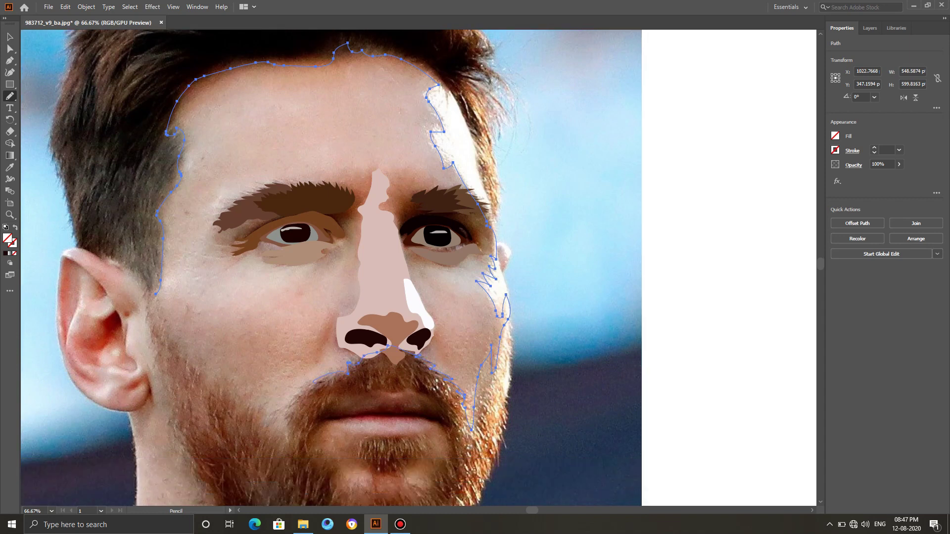
{"action": "scroll", "coordinate": [331, 268], "scroll_direction": "down", "scroll_amount": 2}
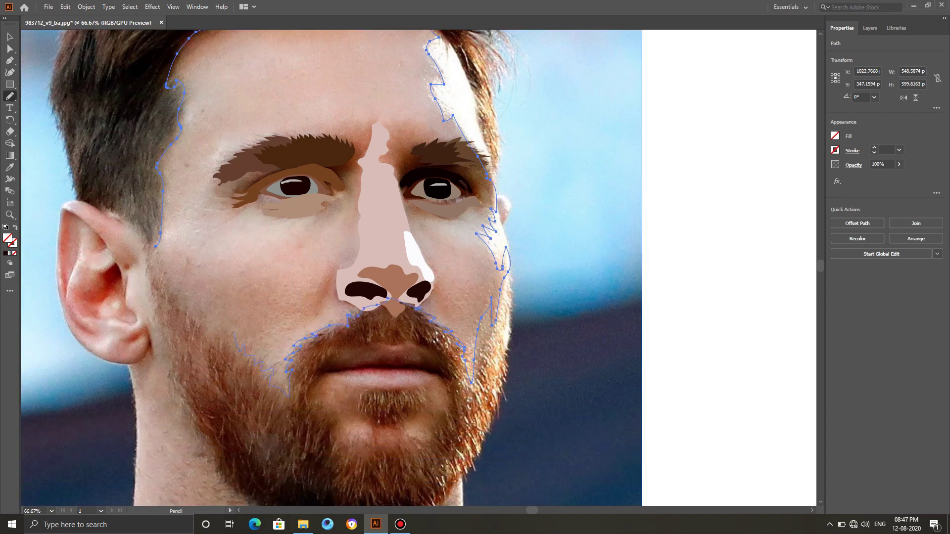
{"action": "key", "text": "ctrl+j"}
{"action": "key", "text": "i"}
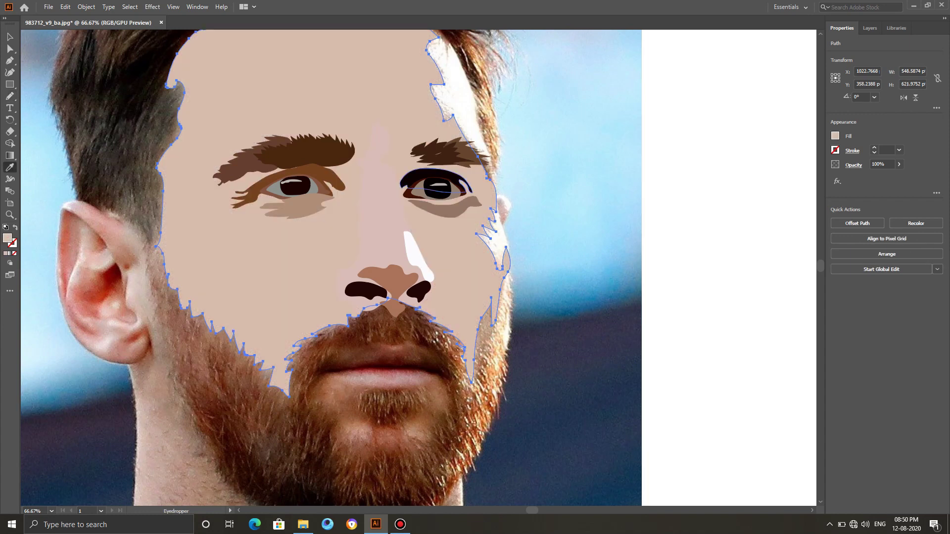
{"action": "scroll", "coordinate": [331, 268], "scroll_direction": "up", "scroll_amount": 2}
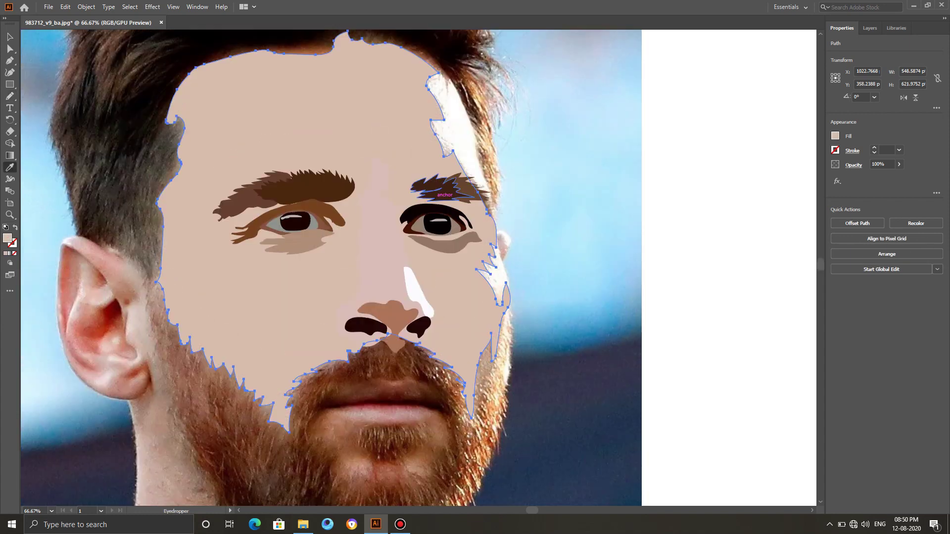
Trace the bright highlight on the far side of the forehead and fill it with white sampled from the photo.
{"action": "key", "text": "n"}
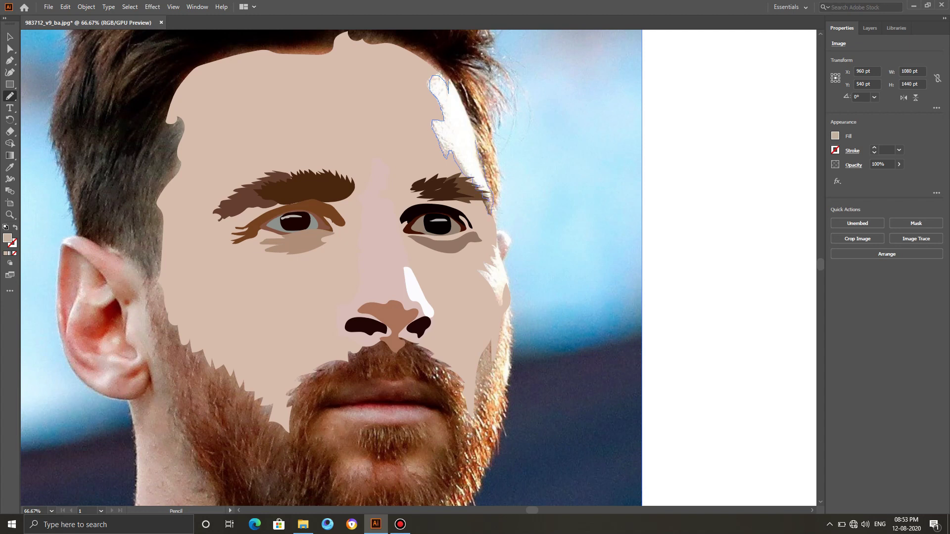
{"action": "left_click_drag", "start_coordinate": [457, 92], "coordinate": [449, 92]}
{"action": "key", "text": "i"}
{"action": "left_click", "coordinate": [458, 123]}
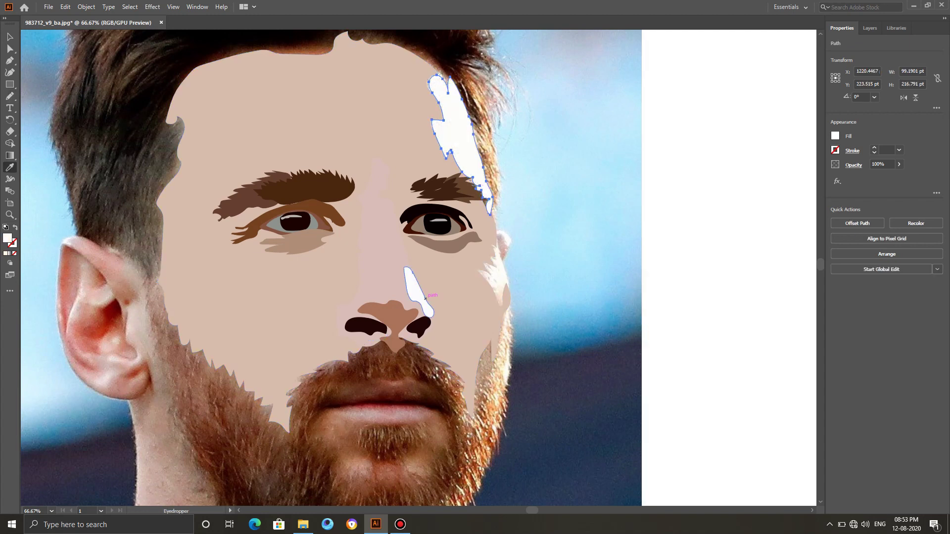
Trace the jagged highlight on the far cheek and fill it with white sampled from the nose highlight.
{"action": "key", "text": "n"}
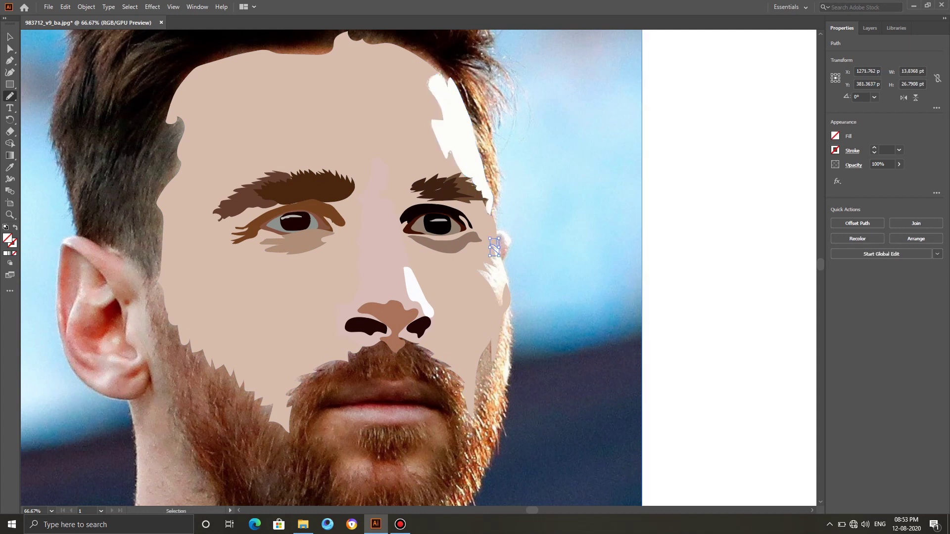
{"action": "mouse_move", "coordinate": [485, 268]}
{"action": "left_mouse_down"}
{"action": "mouse_move", "coordinate": [478, 272]}
{"action": "mouse_move", "coordinate": [496, 239]}
{"action": "left_mouse_up"}
{"action": "key", "text": "i"}
{"action": "left_click", "coordinate": [416, 293]}
{"action": "key", "text": "shift+grave"}
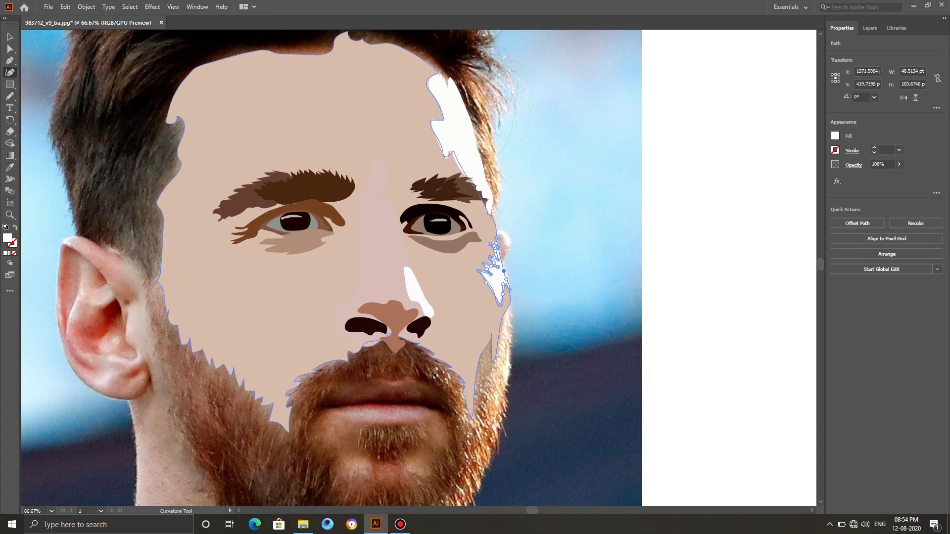
Trace the narrow bright strip along the far cheek's edge below the ear, fill it with off-white, and deselect it.
{"action": "left_click", "coordinate": [52, 511]}
{"action": "left_click", "coordinate": [74, 401]}
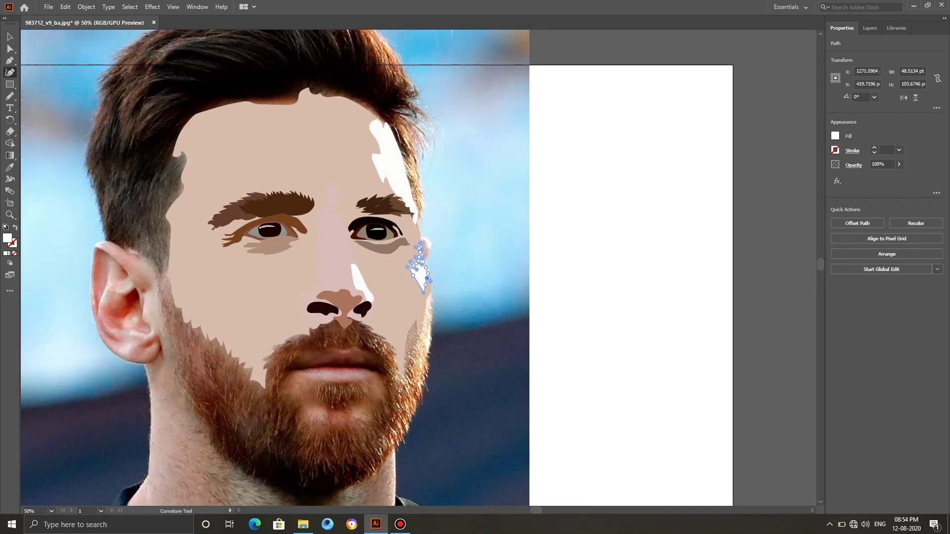
{"action": "scroll", "coordinate": [418, 268], "scroll_direction": "down", "scroll_amount": 2}
{"action": "left_click", "coordinate": [52, 511]}
{"action": "left_click", "coordinate": [64, 365]}
{"action": "scroll", "coordinate": [419, 267], "scroll_direction": "down", "scroll_amount": 5}
{"action": "key", "text": "n"}
{"action": "mouse_move", "coordinate": [442, 141]}
{"action": "left_mouse_down"}
{"action": "mouse_move", "coordinate": [431, 200]}
{"action": "mouse_move", "coordinate": [438, 255]}
{"action": "mouse_move", "coordinate": [442, 140]}
{"action": "left_mouse_up"}
{"action": "key", "text": "i"}
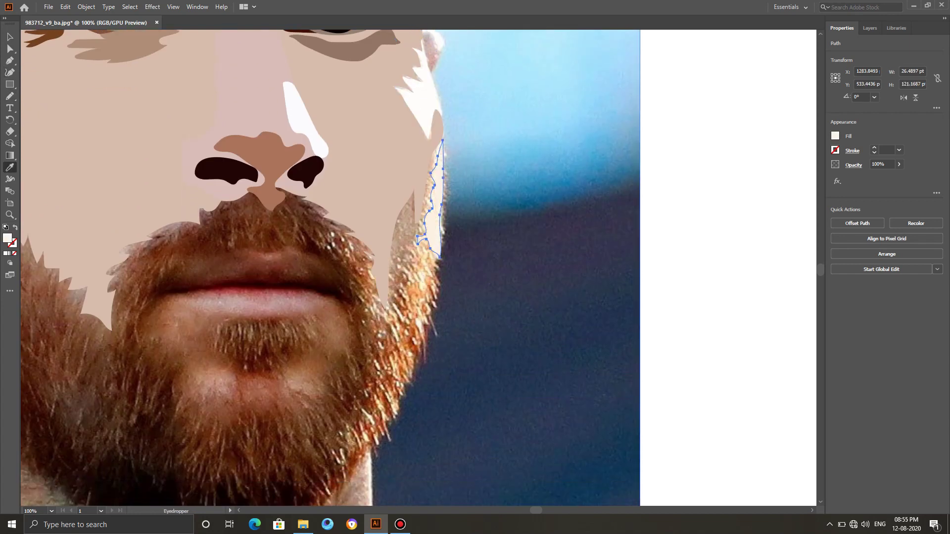
{"action": "left_click", "coordinate": [10, 37]}
{"action": "left_click", "coordinate": [485, 208]}
Trace the sunlit side of the beard with spiky edges and fill it with light orange sampled from the photo.
{"action": "left_click", "coordinate": [10, 96]}
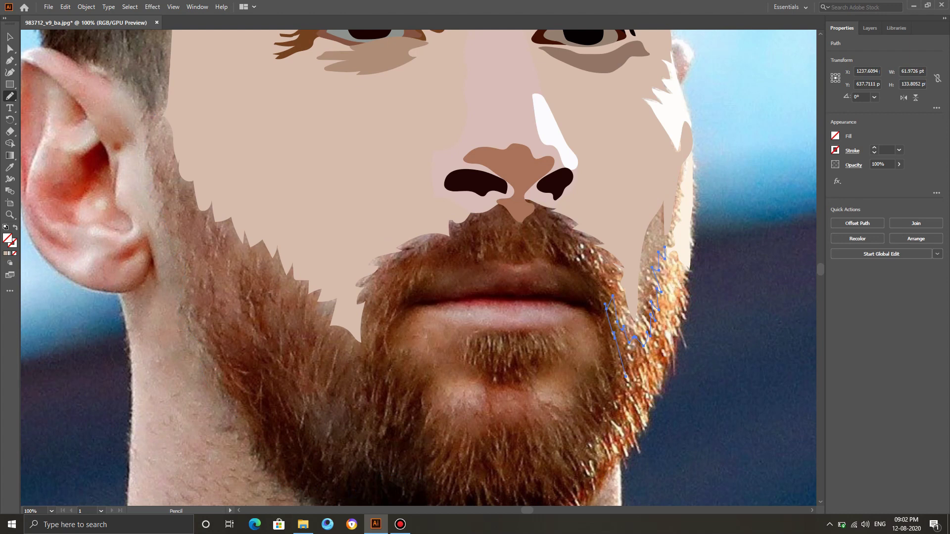
{"action": "left_click_drag", "start_coordinate": [622, 376], "coordinate": [608, 458]}
{"action": "mouse_move", "coordinate": [661, 342]}
{"action": "left_mouse_down"}
{"action": "mouse_move", "coordinate": [674, 248]}
{"action": "mouse_move", "coordinate": [665, 247]}
{"action": "left_mouse_up"}
{"action": "left_click", "coordinate": [10, 167]}
{"action": "left_click", "coordinate": [657, 315]}
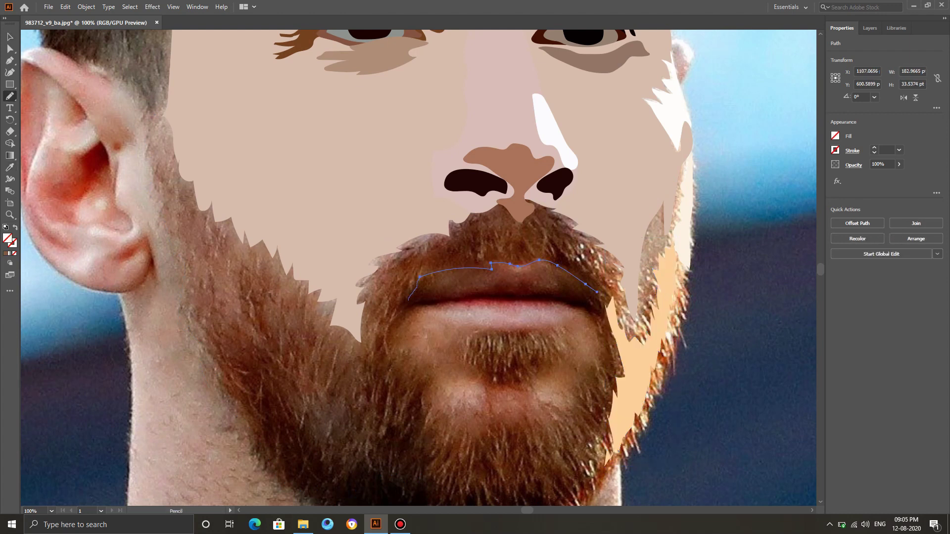
Trace the upper lip and the mouth line with the Pencil tool, undoing unwanted strokes.
{"action": "mouse_move", "coordinate": [409, 299]}
{"action": "left_mouse_down"}
{"action": "mouse_move", "coordinate": [504, 283]}
{"action": "mouse_move", "coordinate": [597, 295]}
{"action": "left_mouse_up"}
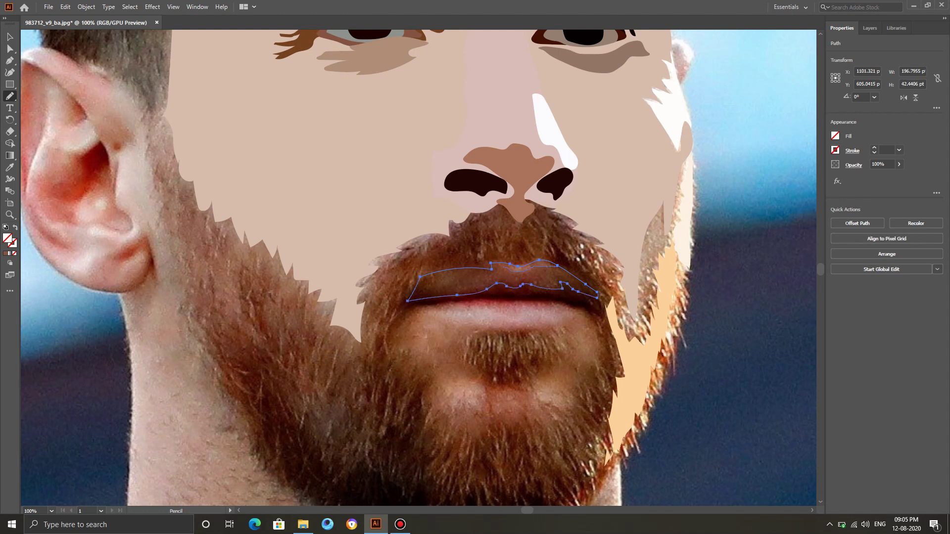
{"action": "mouse_move", "coordinate": [558, 267]}
{"action": "left_mouse_down"}
{"action": "mouse_move", "coordinate": [493, 258]}
{"action": "mouse_move", "coordinate": [501, 266]}
{"action": "mouse_move", "coordinate": [553, 256]}
{"action": "mouse_move", "coordinate": [495, 260]}
{"action": "left_mouse_up"}
{"action": "key", "text": "ctrl+z"}
{"action": "left_click_drag", "start_coordinate": [450, 305], "coordinate": [538, 302]}
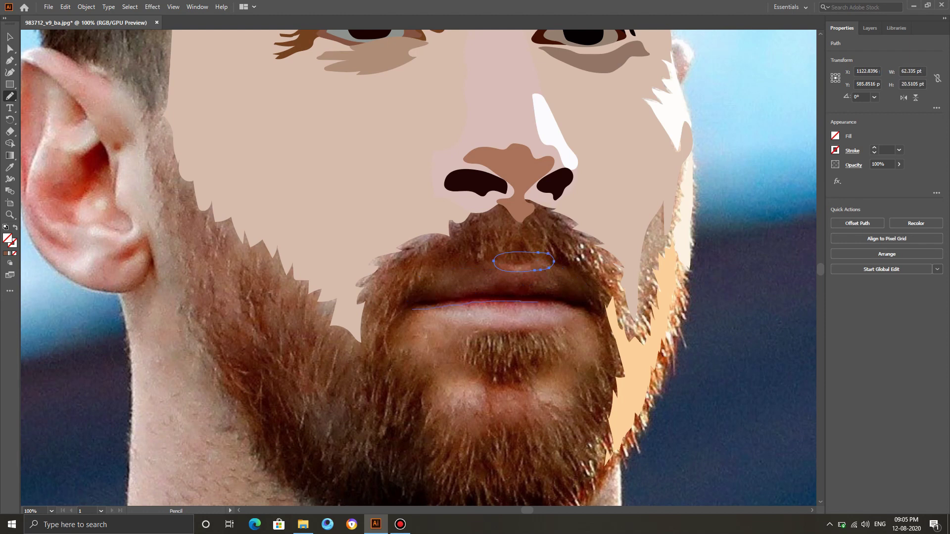
{"action": "key", "text": "ctrl+z"}
{"action": "mouse_move", "coordinate": [412, 297]}
{"action": "left_mouse_down"}
{"action": "mouse_move", "coordinate": [549, 292]}
{"action": "mouse_move", "coordinate": [588, 305]}
{"action": "left_mouse_up"}
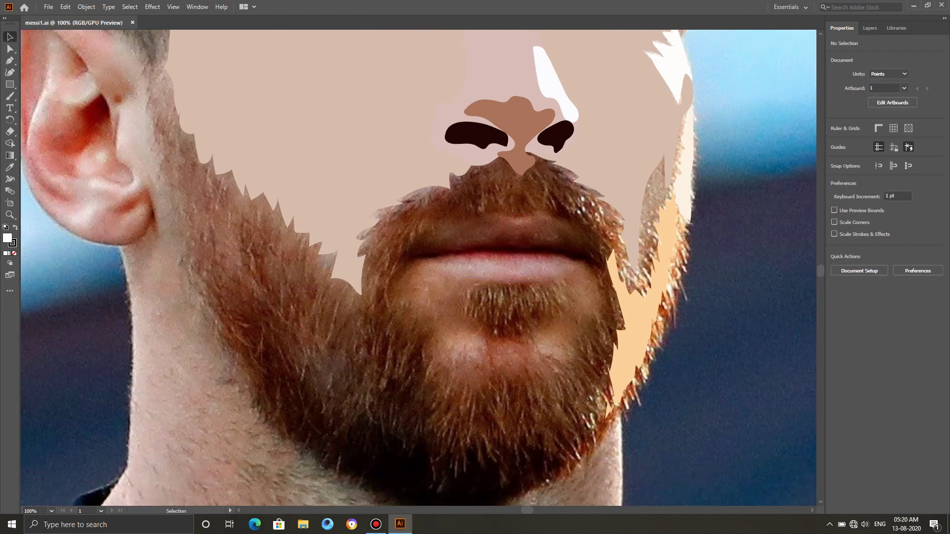
Trace the beard tuft below the lower lip, about 109 by 68 pt, and fill it with dark brown sampled from the photo.
{"action": "key", "text": "n"}
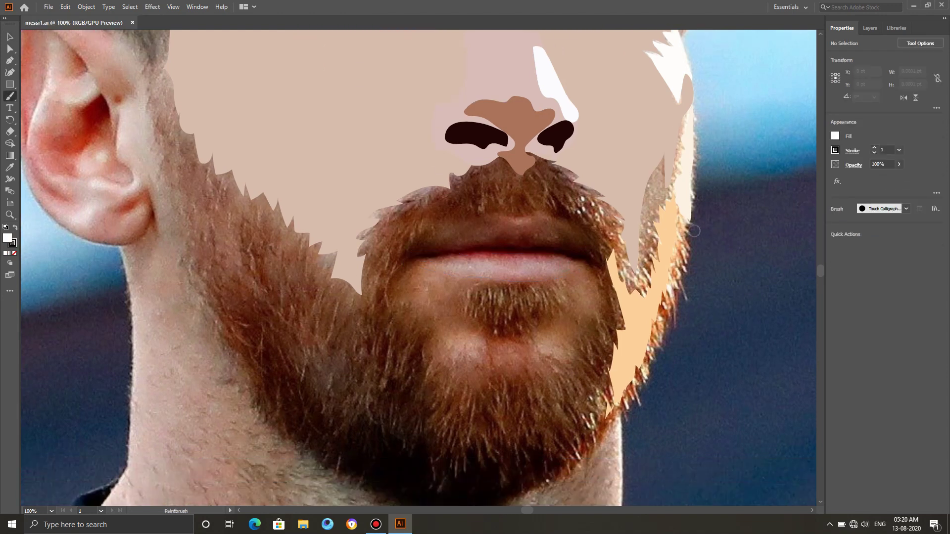
{"action": "scroll", "coordinate": [419, 268], "scroll_direction": "down", "scroll_amount": 2}
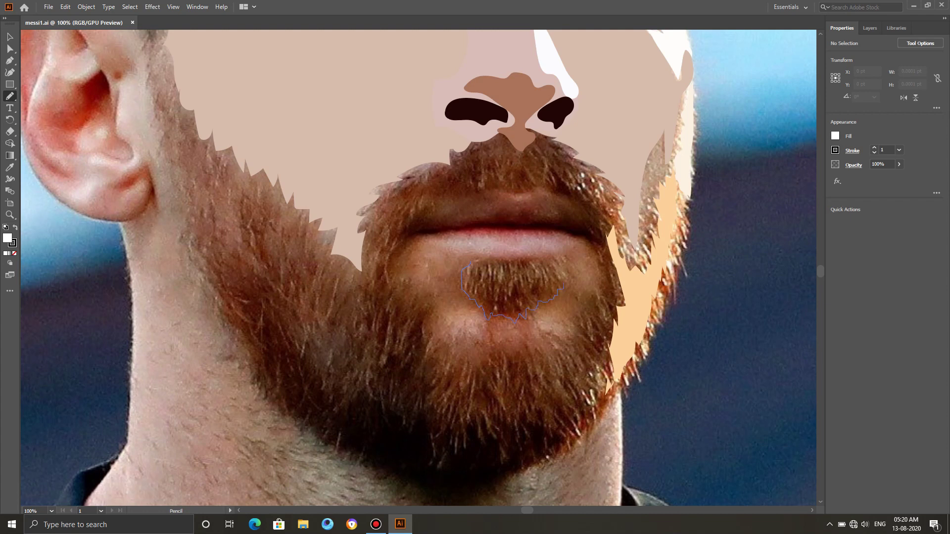
{"action": "left_click_drag", "start_coordinate": [465, 267], "coordinate": [484, 258]}
{"action": "key", "text": "i"}
{"action": "left_click", "coordinate": [513, 292]}
Retrace the upper lip outline and the thin dark gap between the lips, undoing unwanted strokes.
{"action": "key", "text": "n"}
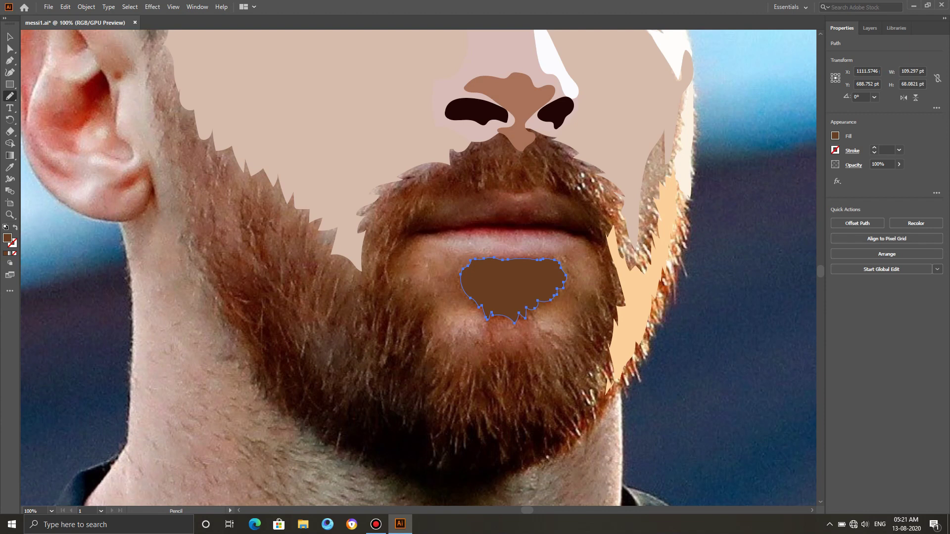
{"action": "mouse_move", "coordinate": [460, 203]}
{"action": "left_mouse_down"}
{"action": "mouse_move", "coordinate": [505, 190]}
{"action": "mouse_move", "coordinate": [565, 198]}
{"action": "mouse_move", "coordinate": [596, 234]}
{"action": "mouse_move", "coordinate": [562, 218]}
{"action": "mouse_move", "coordinate": [412, 226]}
{"action": "left_mouse_up"}
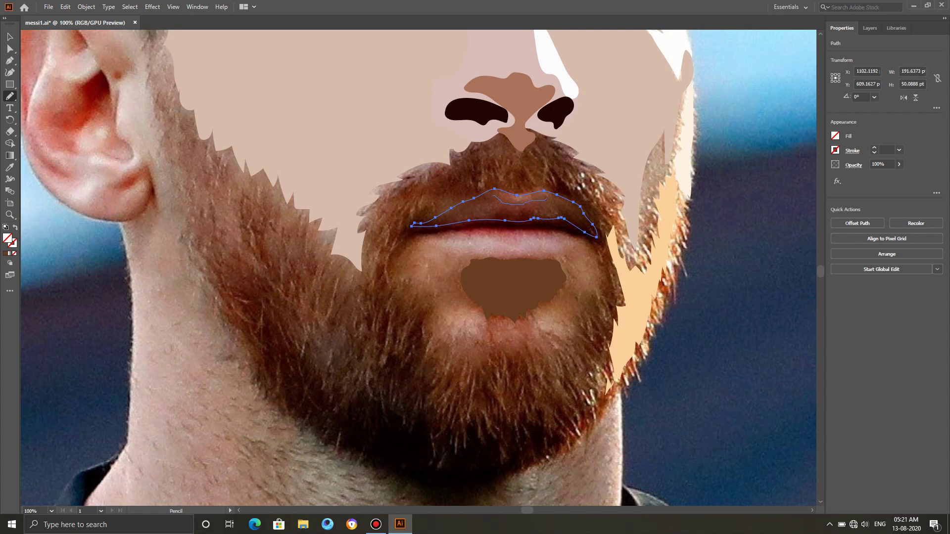
{"action": "key", "text": "ctrl+z"}
{"action": "left_click_drag", "start_coordinate": [441, 226], "coordinate": [513, 223]}
{"action": "left_click_drag", "start_coordinate": [593, 236], "coordinate": [594, 236]}
{"action": "mouse_move", "coordinate": [412, 233]}
{"action": "left_mouse_down"}
{"action": "mouse_move", "coordinate": [469, 226]}
{"action": "mouse_move", "coordinate": [593, 236]}
{"action": "left_mouse_up"}
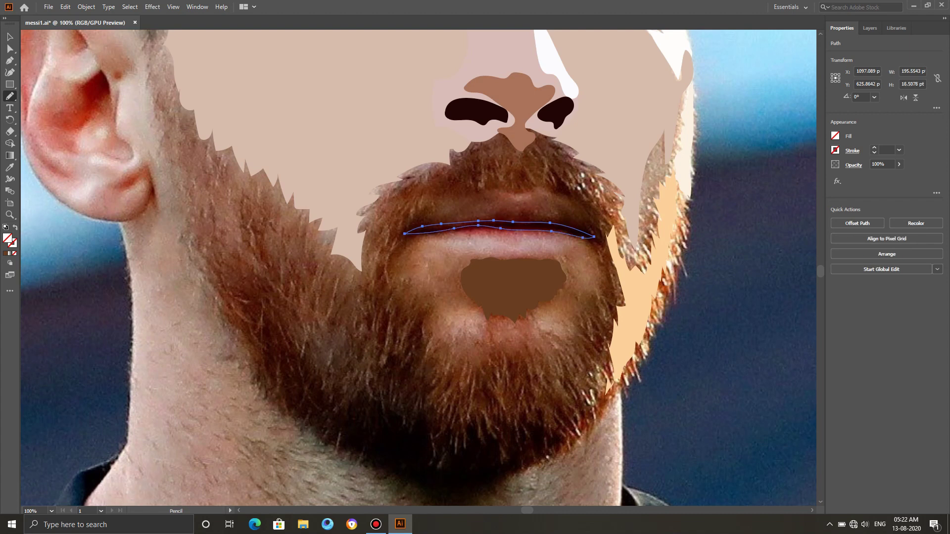
{"action": "key", "text": "ctrl+z"}
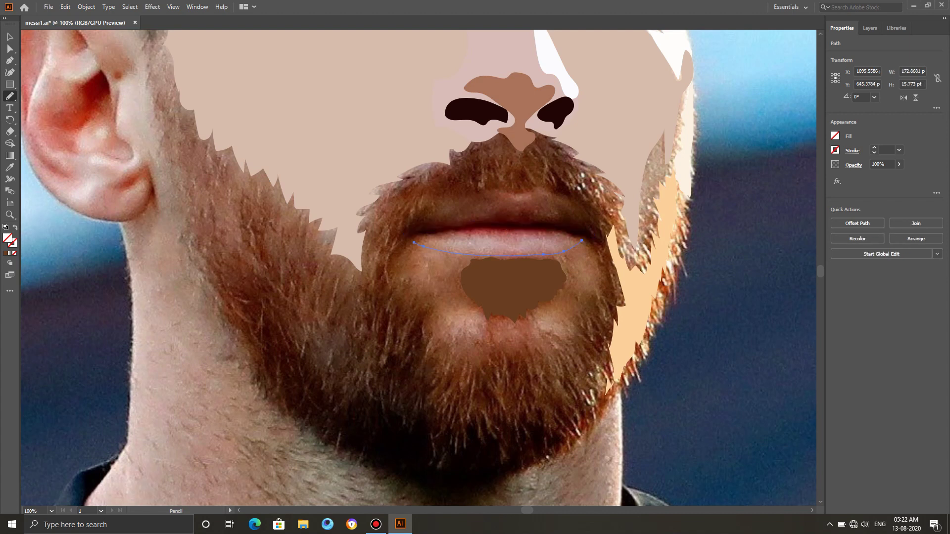
Trace the lower lip, about 175 by 27 pt, and the strip along its upper edge, filling the strip with sampled red.
{"action": "left_click_drag", "start_coordinate": [478, 231], "coordinate": [584, 239]}
{"action": "left_click", "coordinate": [9, 168]}
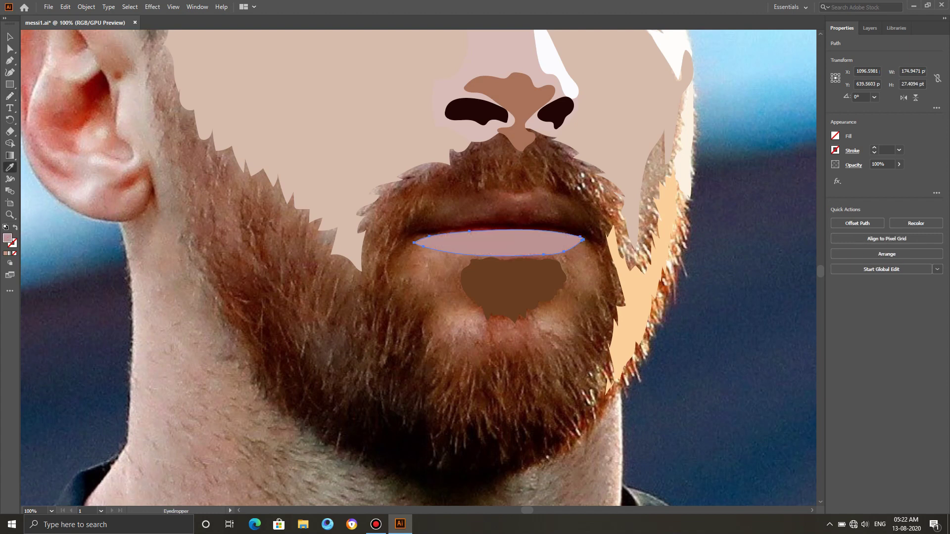
{"action": "key", "text": "n"}
{"action": "left_click_drag", "start_coordinate": [496, 241], "coordinate": [567, 239]}
{"action": "left_click_drag", "start_coordinate": [451, 236], "coordinate": [446, 238]}
{"action": "left_click", "coordinate": [9, 167]}
{"action": "left_click", "coordinate": [509, 232]}
Fill the lower lip shape with pale pink sampled from the photo.
{"action": "left_click", "coordinate": [9, 37]}
{"action": "left_click", "coordinate": [451, 254]}
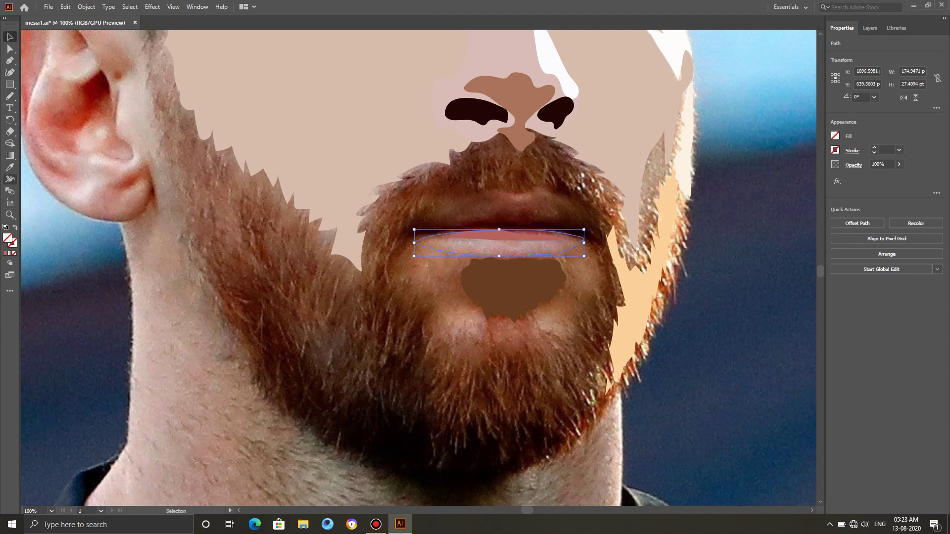
{"action": "left_click", "coordinate": [10, 167]}
{"action": "left_click", "coordinate": [500, 248]}
Delete the stray unfilled outlines overlapping the upper lip and the mouth line.
{"action": "left_click", "coordinate": [10, 37]}
{"action": "left_click", "coordinate": [527, 200]}
{"action": "key", "text": "i"}
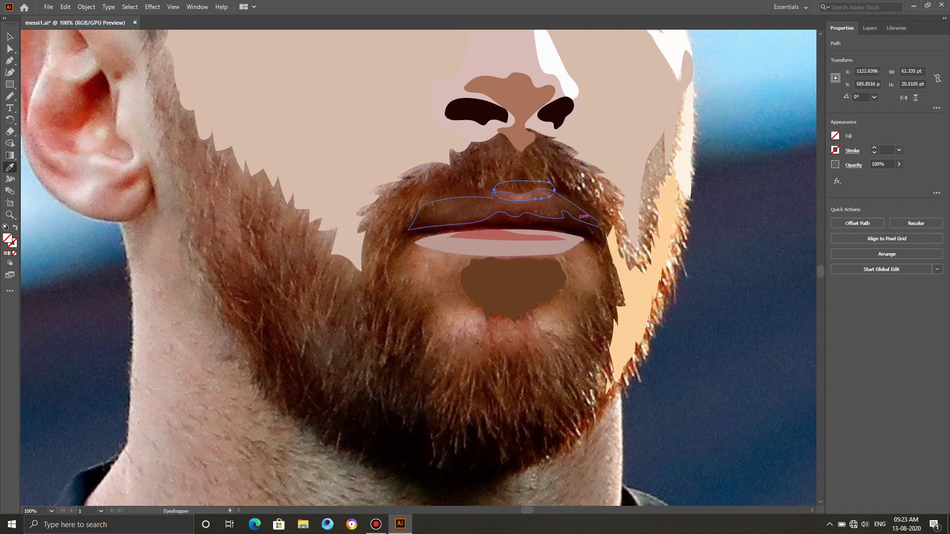
{"action": "key", "text": "v"}
{"action": "left_click", "coordinate": [579, 221]}
{"action": "key", "text": "Delete"}
{"action": "left_click", "coordinate": [531, 197]}
{"action": "key", "text": "Delete"}
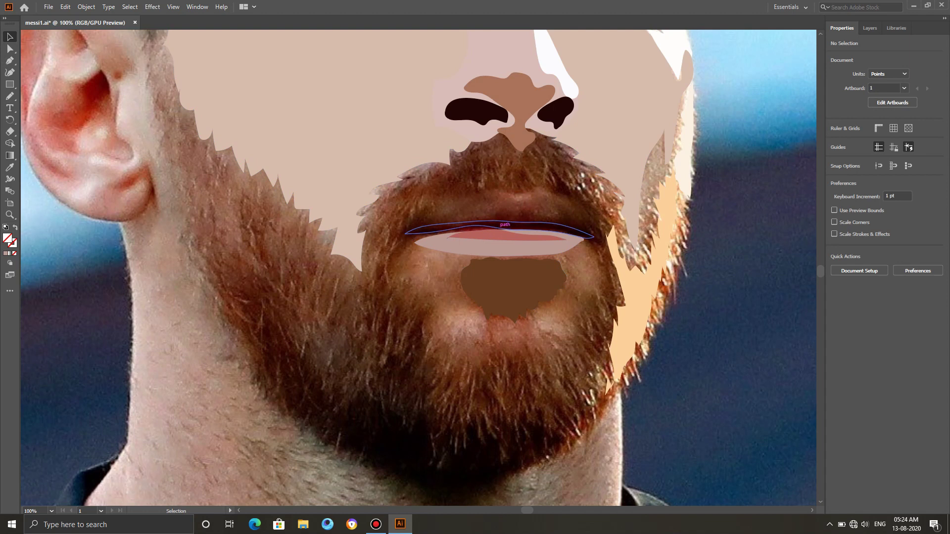
{"action": "left_click", "coordinate": [498, 226]}
{"action": "key", "text": "Delete"}
Fill the small patch above the upper lip with reddish brown and the upper lip with dark brown, both sampled from the photo.
{"action": "left_click", "coordinate": [512, 185]}
{"action": "left_click", "coordinate": [514, 182]}
{"action": "left_click", "coordinate": [524, 194]}
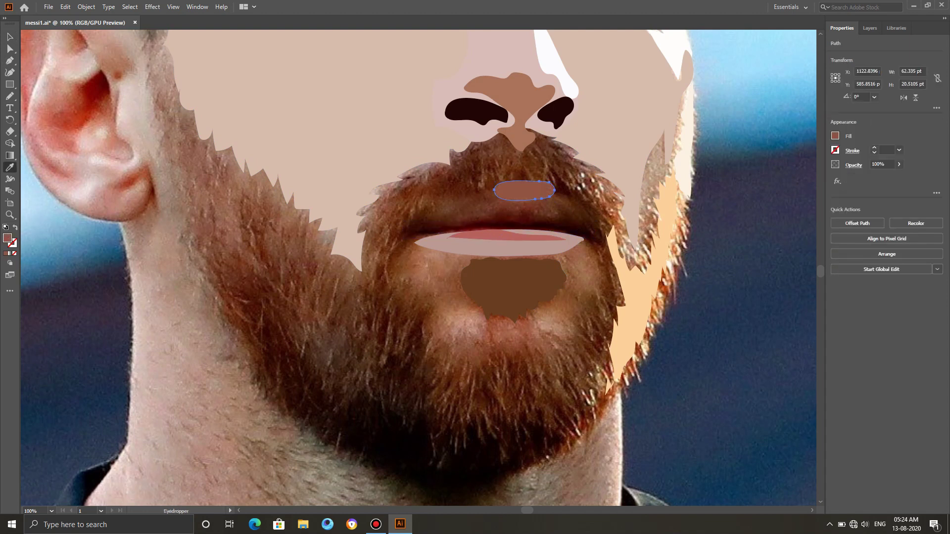
{"action": "left_click", "coordinate": [463, 202], "text": "ctrl"}
{"action": "left_click", "coordinate": [476, 211]}
Fill the gap between the lips with near-black sampled from the photo.
{"action": "key", "text": "v"}
{"action": "left_click", "coordinate": [495, 220]}
{"action": "key", "text": "i"}
{"action": "left_click", "coordinate": [504, 225]}
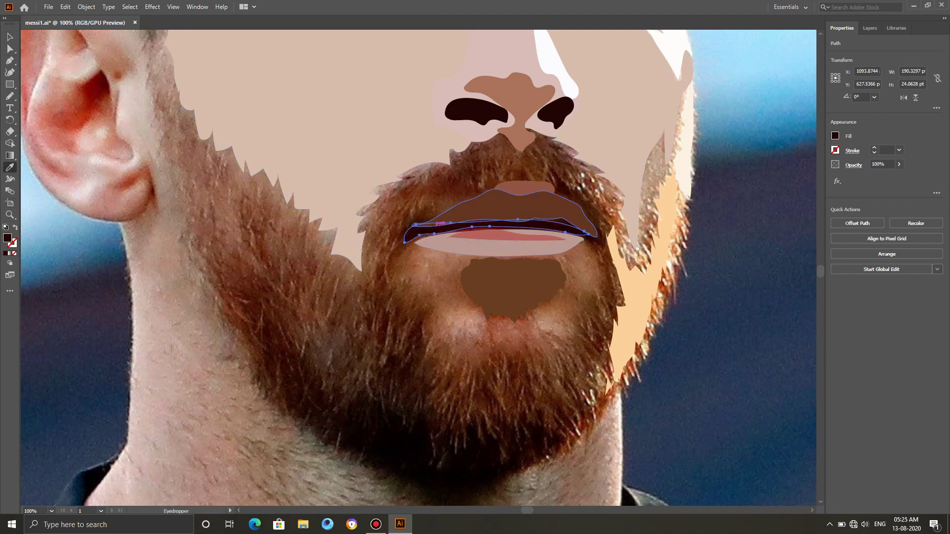
{"action": "key", "text": "v"}
{"action": "key", "text": "n"}
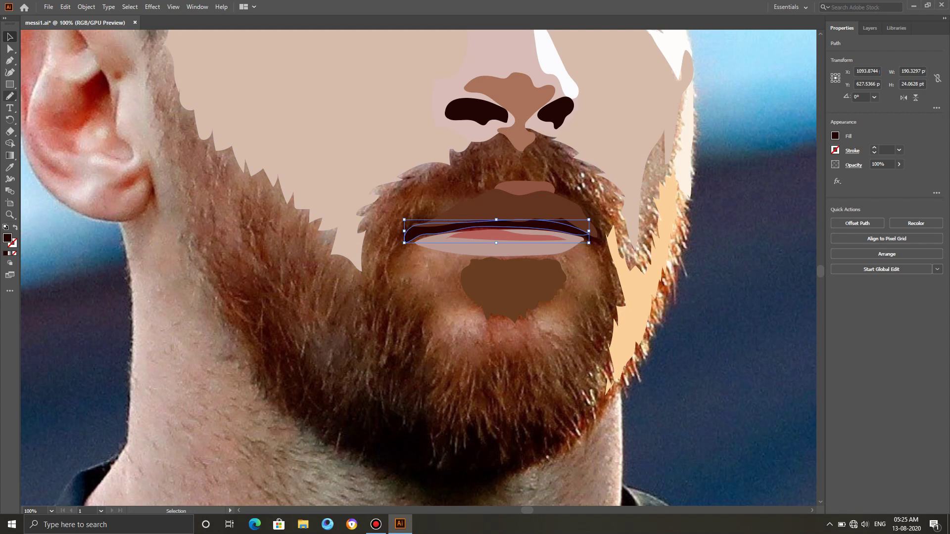
{"action": "left_click_drag", "start_coordinate": [690, 220], "coordinate": [685, 258]}
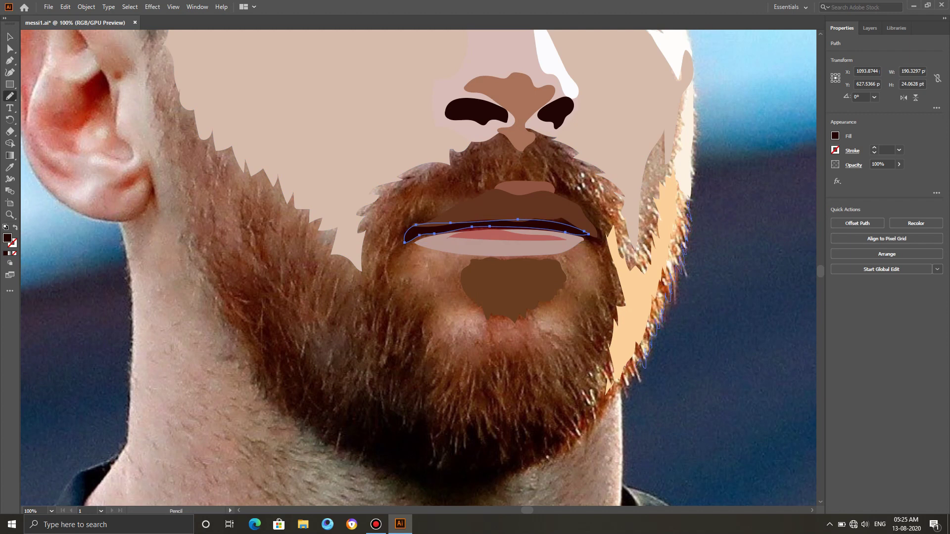
{"action": "left_click_drag", "start_coordinate": [587, 424], "coordinate": [588, 433]}
{"action": "key", "text": "ctrl+z"}
{"action": "key", "text": "ctrl+z"}
{"action": "key", "text": "ctrl+z"}
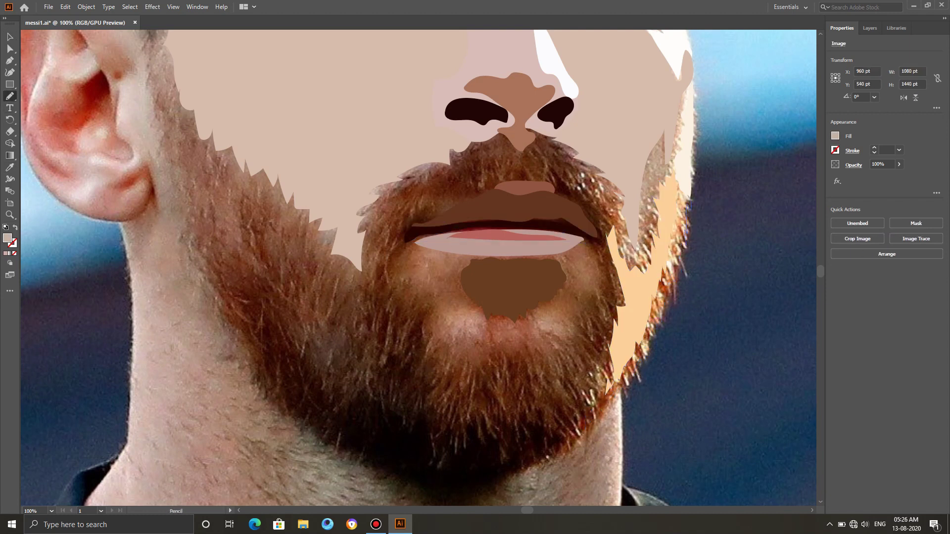
Trace the beard's spiky outer edge around the jaw and close the shape across the cheeks and nose, about 563 by 431 pt.
{"action": "left_click_drag", "start_coordinate": [658, 327], "coordinate": [651, 346]}
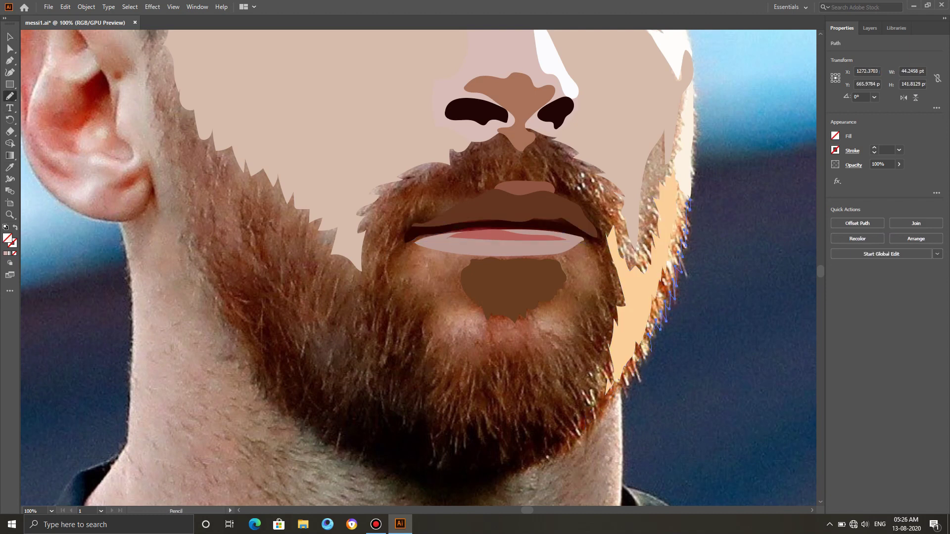
{"action": "left_click_drag", "start_coordinate": [612, 395], "coordinate": [605, 397]}
{"action": "scroll", "coordinate": [605, 397], "scroll_direction": "down", "scroll_amount": 2}
{"action": "mouse_move", "coordinate": [606, 327]}
{"action": "left_mouse_down"}
{"action": "mouse_move", "coordinate": [589, 366]}
{"action": "mouse_move", "coordinate": [563, 373]}
{"action": "mouse_move", "coordinate": [560, 358]}
{"action": "mouse_move", "coordinate": [527, 364]}
{"action": "mouse_move", "coordinate": [472, 352]}
{"action": "mouse_move", "coordinate": [436, 390]}
{"action": "mouse_move", "coordinate": [431, 341]}
{"action": "mouse_move", "coordinate": [402, 341]}
{"action": "mouse_move", "coordinate": [366, 321]}
{"action": "mouse_move", "coordinate": [338, 348]}
{"action": "mouse_move", "coordinate": [319, 347]}
{"action": "mouse_move", "coordinate": [265, 320]}
{"action": "mouse_move", "coordinate": [251, 296]}
{"action": "left_mouse_up"}
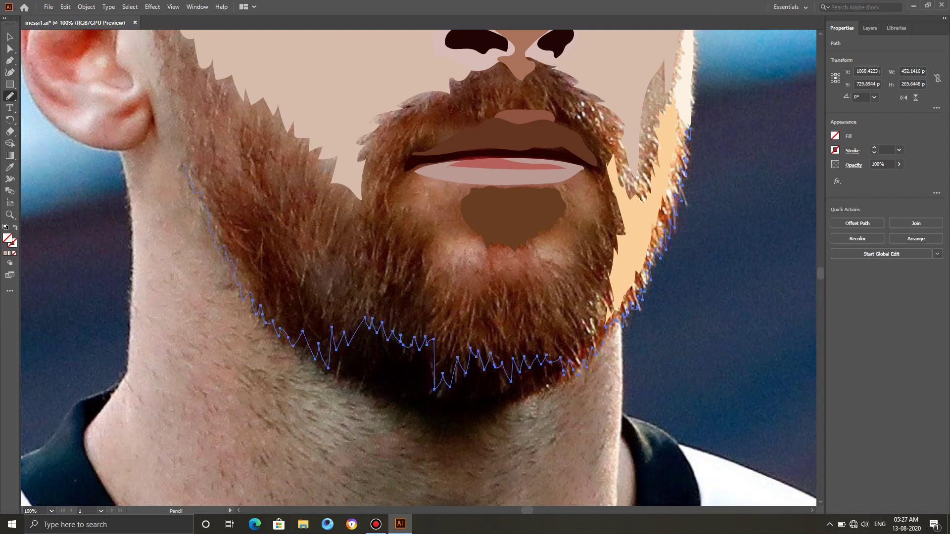
{"action": "scroll", "coordinate": [418, 267], "scroll_direction": "up", "scroll_amount": 3}
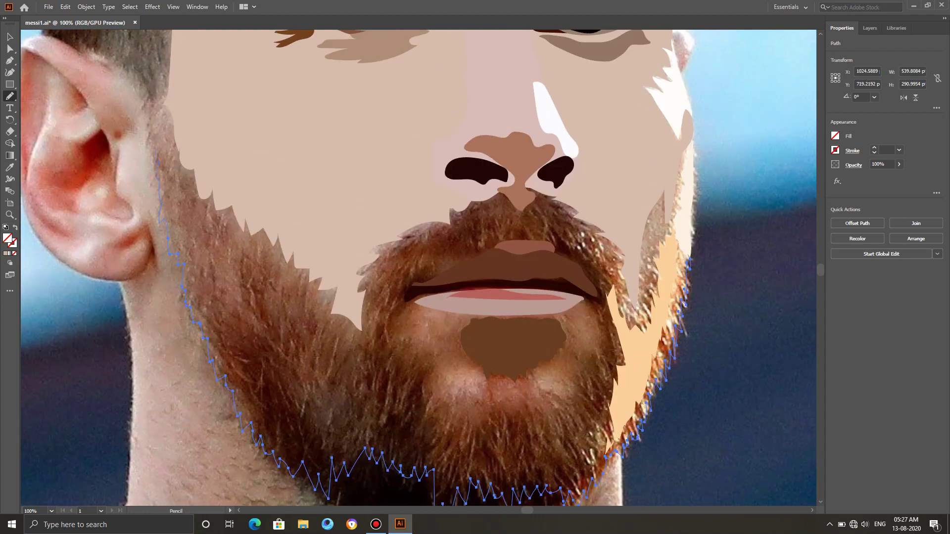
{"action": "mouse_move", "coordinate": [160, 105]}
{"action": "left_mouse_down"}
{"action": "mouse_move", "coordinate": [300, 251]}
{"action": "mouse_move", "coordinate": [514, 183]}
{"action": "mouse_move", "coordinate": [630, 203]}
{"action": "mouse_move", "coordinate": [691, 184]}
{"action": "mouse_move", "coordinate": [690, 255]}
{"action": "left_mouse_up"}
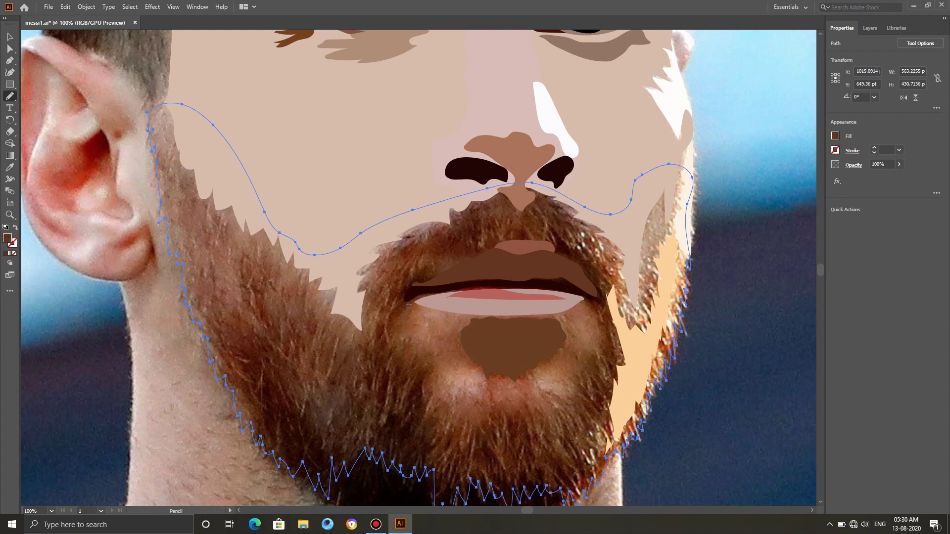
Trace the bare chin area around the tuft below the lips, about 210 by 134 pt, and fill it with sampled light brown.
{"action": "left_click_drag", "start_coordinate": [411, 305], "coordinate": [428, 382]}
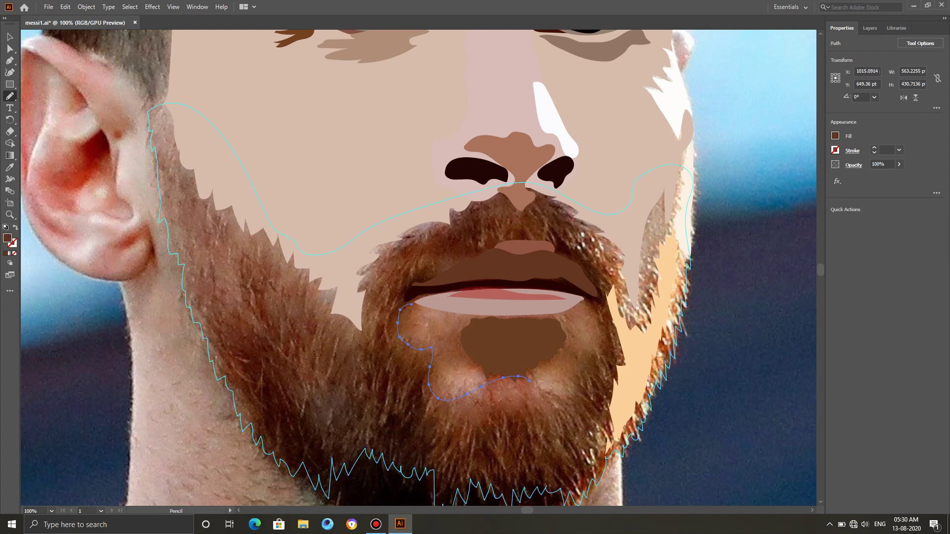
{"action": "left_click_drag", "start_coordinate": [406, 342], "coordinate": [398, 374]}
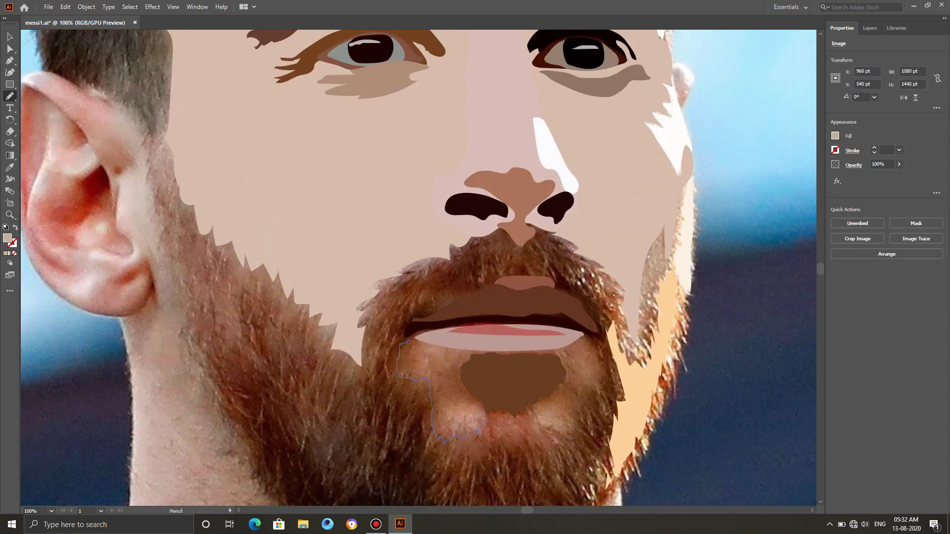
{"action": "mouse_move", "coordinate": [485, 419]}
{"action": "left_mouse_down"}
{"action": "mouse_move", "coordinate": [527, 404]}
{"action": "mouse_move", "coordinate": [556, 441]}
{"action": "left_mouse_up"}
{"action": "mouse_move", "coordinate": [599, 386]}
{"action": "left_mouse_down"}
{"action": "mouse_move", "coordinate": [595, 353]}
{"action": "mouse_move", "coordinate": [508, 314]}
{"action": "mouse_move", "coordinate": [410, 340]}
{"action": "left_mouse_up"}
{"action": "key", "text": "i"}
{"action": "left_click", "coordinate": [445, 395]}
Fill the large beard shape with brown sampled from the photo.
{"action": "left_click", "coordinate": [10, 37]}
{"action": "left_click", "coordinate": [264, 247]}
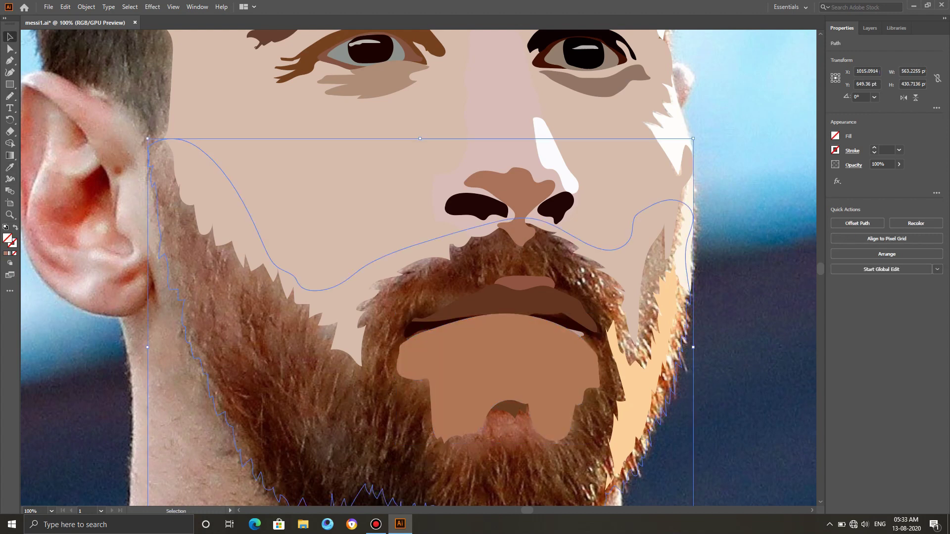
{"action": "left_click", "coordinate": [9, 167]}
{"action": "left_click", "coordinate": [208, 257]}
Send the beard shape backward repeatedly until it lies behind the chin, lips, highlights, nose and face shapes.
{"action": "right_click", "coordinate": [257, 284]}
{"action": "mouse_move", "coordinate": [292, 449]}
{"action": "left_click", "coordinate": [393, 470]}
{"action": "right_click", "coordinate": [312, 177]}
{"action": "mouse_move", "coordinate": [346, 342]}
{"action": "left_click", "coordinate": [448, 364]}
{"action": "right_click", "coordinate": [308, 140]}
{"action": "mouse_move", "coordinate": [346, 315]}
{"action": "left_click", "coordinate": [447, 326]}
{"action": "right_click", "coordinate": [277, 127]}
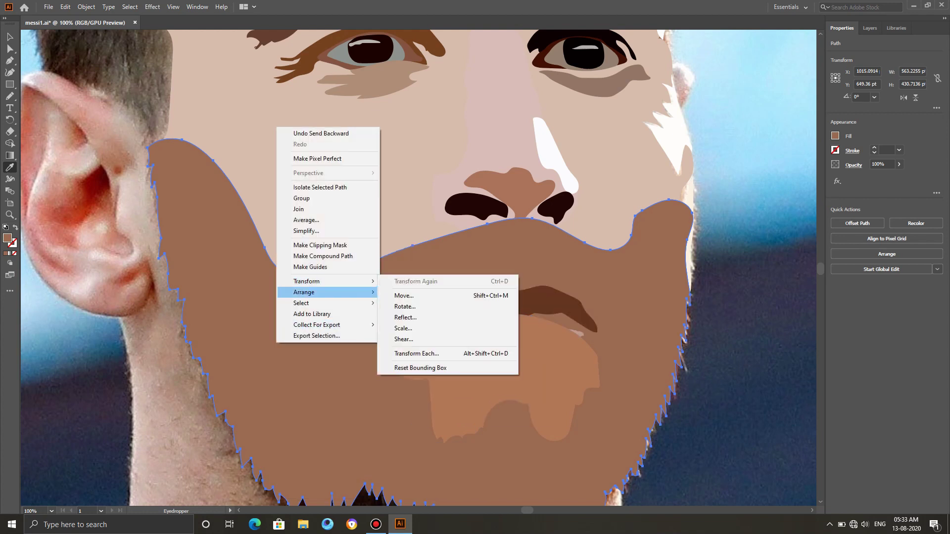
{"action": "left_click", "coordinate": [416, 313]}
{"action": "right_click", "coordinate": [287, 105]}
{"action": "mouse_move", "coordinate": [326, 271]}
{"action": "left_click", "coordinate": [427, 293]}
{"action": "right_click", "coordinate": [224, 97]}
{"action": "mouse_move", "coordinate": [268, 263]}
{"action": "left_click", "coordinate": [366, 285]}
{"action": "right_click", "coordinate": [232, 358]}
{"action": "mouse_move", "coordinate": [277, 308]}
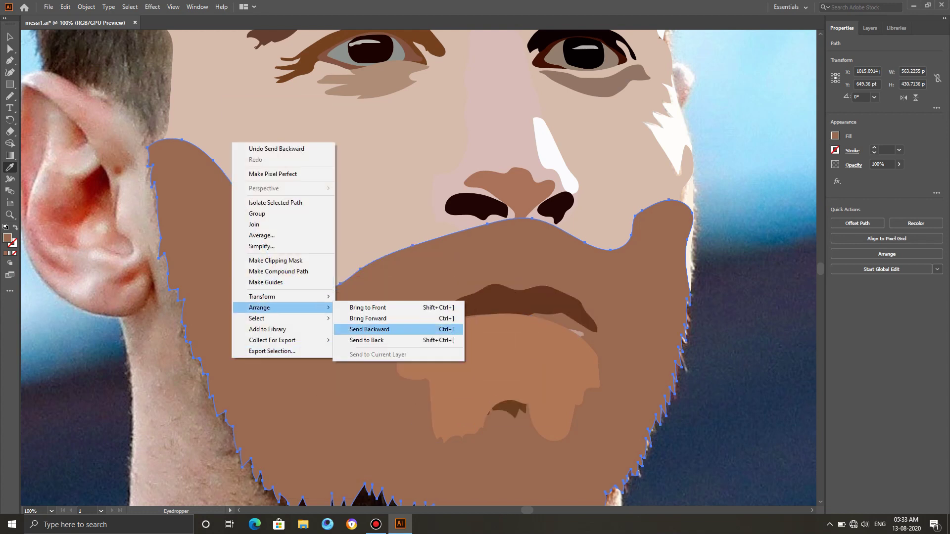
{"action": "left_click", "coordinate": [374, 330]}
{"action": "right_click", "coordinate": [279, 349]}
{"action": "left_click", "coordinate": [420, 321]}
{"action": "right_click", "coordinate": [255, 341]}
{"action": "mouse_move", "coordinate": [307, 292]}
{"action": "left_click", "coordinate": [392, 313]}
{"action": "right_click", "coordinate": [270, 327]}
{"action": "left_click", "coordinate": [407, 298]}
{"action": "right_click", "coordinate": [272, 337]}
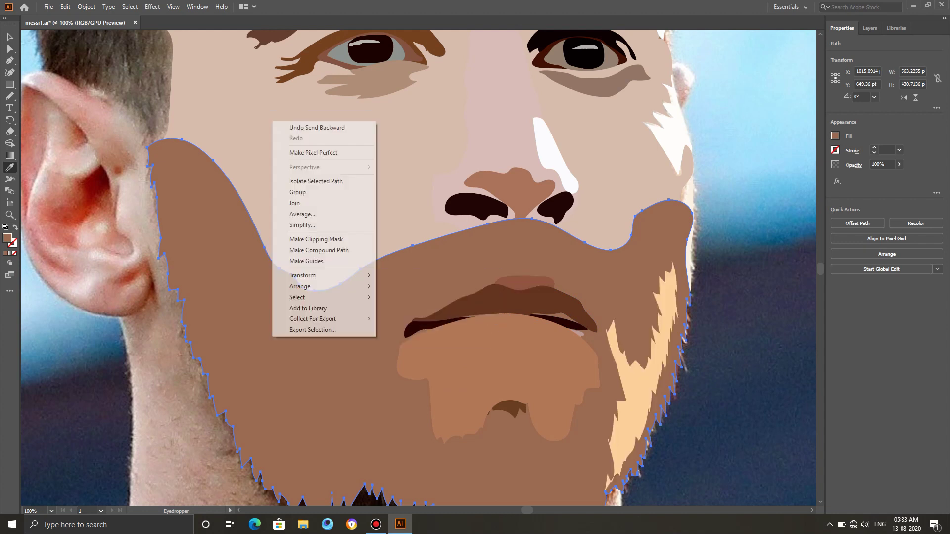
{"action": "left_click", "coordinate": [409, 309]}
{"action": "right_click", "coordinate": [290, 339]}
{"action": "mouse_move", "coordinate": [336, 288]}
{"action": "left_click", "coordinate": [421, 310]}
{"action": "right_click", "coordinate": [283, 314]}
{"action": "mouse_move", "coordinate": [329, 263]}
{"action": "left_click", "coordinate": [415, 285]}
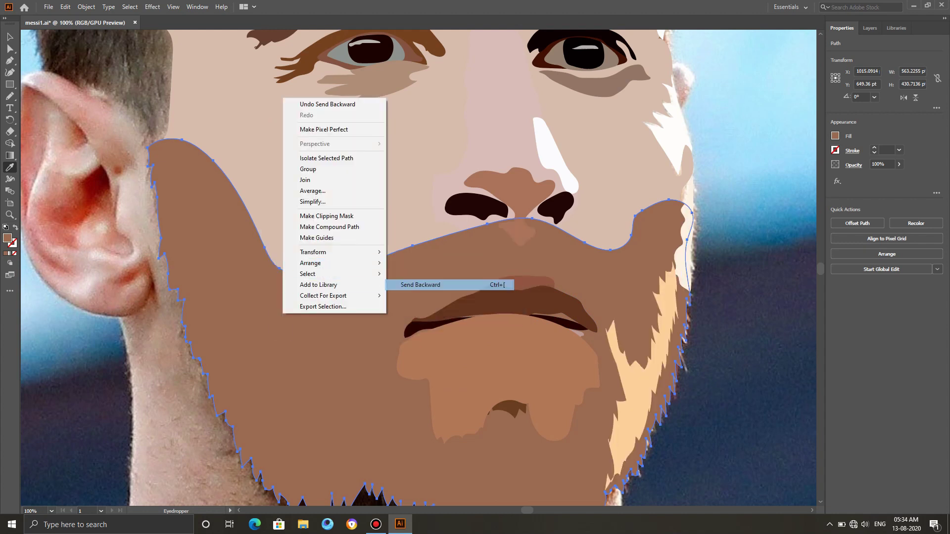
{"action": "right_click", "coordinate": [270, 360]}
{"action": "mouse_move", "coordinate": [317, 309]}
{"action": "left_click", "coordinate": [403, 331]}
{"action": "right_click", "coordinate": [288, 367]}
{"action": "left_click", "coordinate": [425, 338]}
{"action": "right_click", "coordinate": [276, 138]}
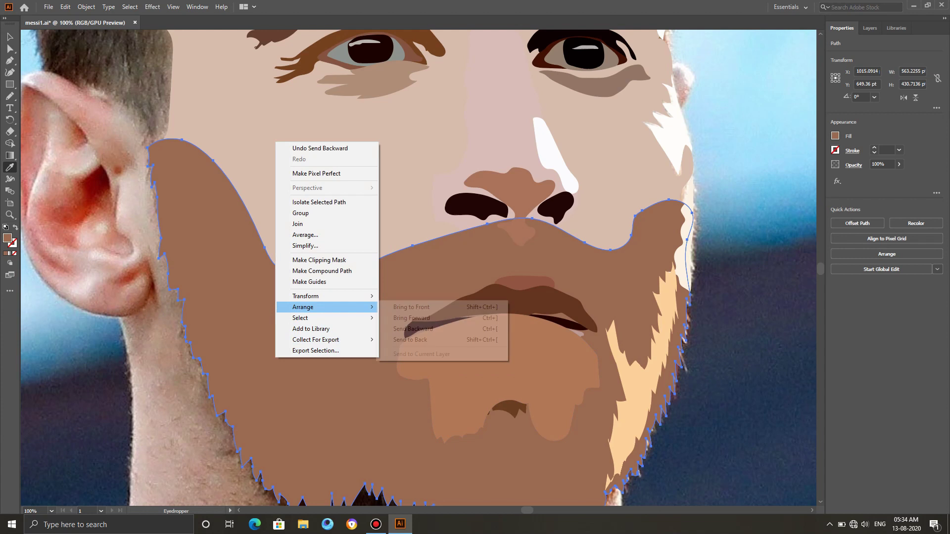
{"action": "left_click", "coordinate": [416, 325]}
Recolour the beard with the light brown sampled from the chin patch, and deselect it.
{"action": "key", "text": "ctrl+shift+z"}
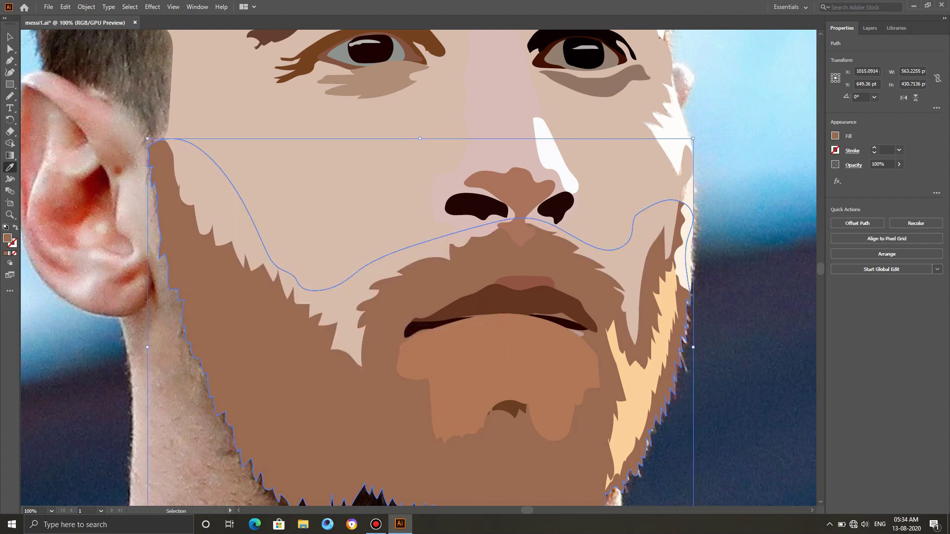
{"action": "key", "text": "ctrl+shift+z"}
{"action": "key", "text": "ctrl+z"}
{"action": "left_click", "coordinate": [471, 374]}
{"action": "key", "text": "v"}
{"action": "key", "text": "a"}
{"action": "left_click", "coordinate": [742, 321]}
Send the chin patch backward behind the lips and the tuft, and fill it with the skin colour sampled from the cheek.
{"action": "left_click", "coordinate": [429, 379]}
{"action": "key", "text": "ctrl+["}
{"action": "key", "text": "ctrl+["}
{"action": "key", "text": "ctrl+["}
{"action": "key", "text": "ctrl+["}
{"action": "key", "text": "i"}
{"action": "left_click", "coordinate": [346, 317]}
{"action": "left_click", "coordinate": [52, 511]}
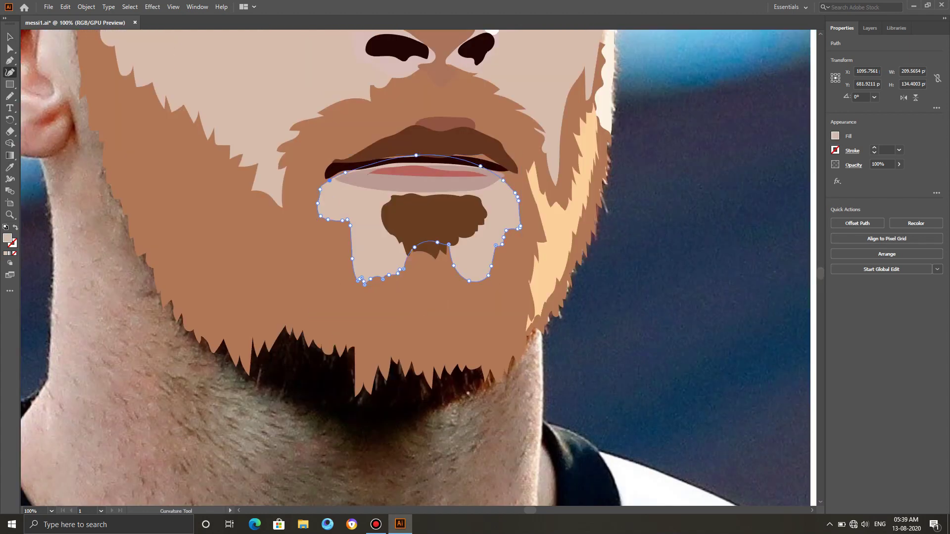
Trace the beard's shadowed underside with a spiky upper edge, about 375 by 143 pt, fill it with sampled black, and deselect it.
{"action": "left_click", "coordinate": [10, 96]}
{"action": "scroll", "coordinate": [419, 268], "scroll_direction": "down", "scroll_amount": 1}
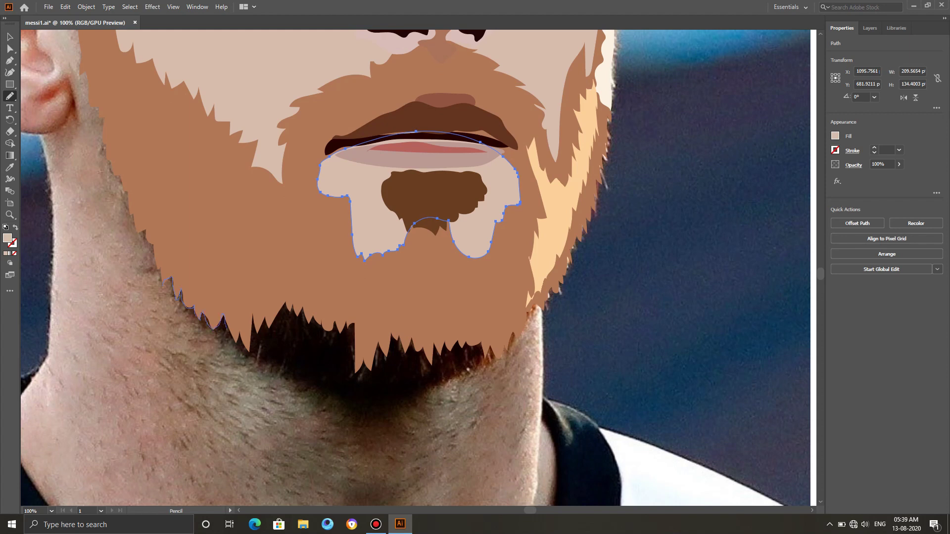
{"action": "mouse_move", "coordinate": [246, 350]}
{"action": "left_mouse_down"}
{"action": "mouse_move", "coordinate": [255, 324]}
{"action": "mouse_move", "coordinate": [291, 305]}
{"action": "mouse_move", "coordinate": [303, 317]}
{"action": "left_mouse_up"}
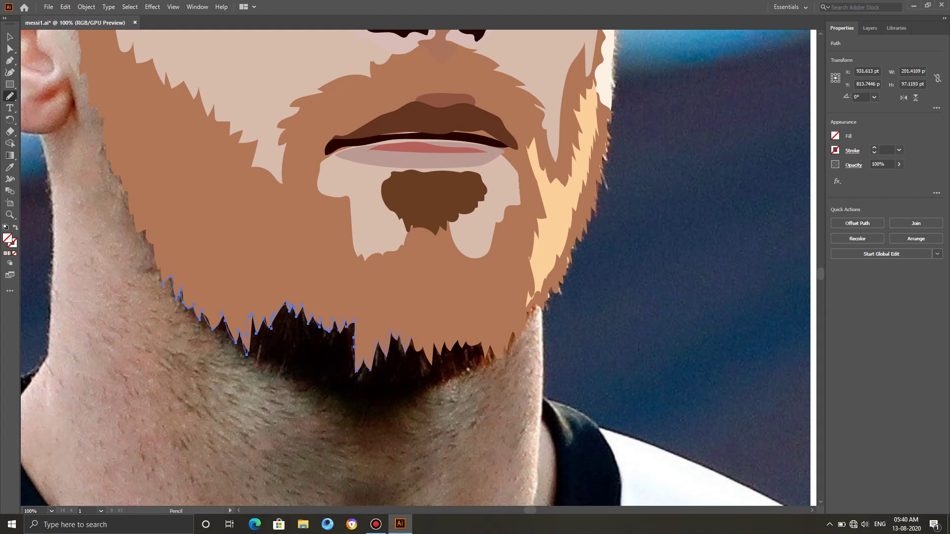
{"action": "left_click_drag", "start_coordinate": [428, 363], "coordinate": [430, 365]}
{"action": "mouse_move", "coordinate": [495, 358]}
{"action": "left_mouse_down"}
{"action": "mouse_move", "coordinate": [416, 402]}
{"action": "mouse_move", "coordinate": [336, 413]}
{"action": "mouse_move", "coordinate": [323, 395]}
{"action": "mouse_move", "coordinate": [234, 346]}
{"action": "left_mouse_up"}
{"action": "left_click_drag", "start_coordinate": [188, 316], "coordinate": [162, 285]}
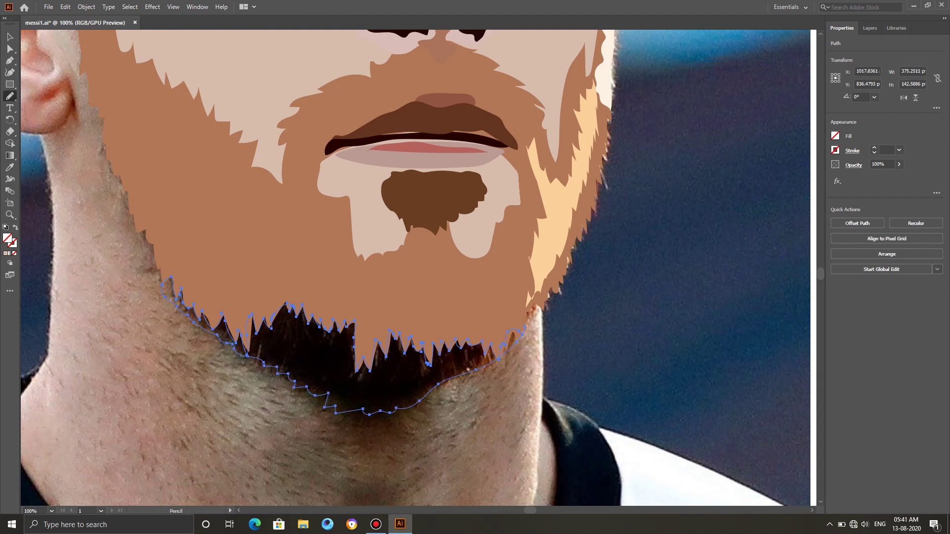
{"action": "key", "text": "i"}
{"action": "left_click", "coordinate": [306, 357]}
{"action": "key", "text": "v"}
{"action": "left_click", "coordinate": [237, 425]}
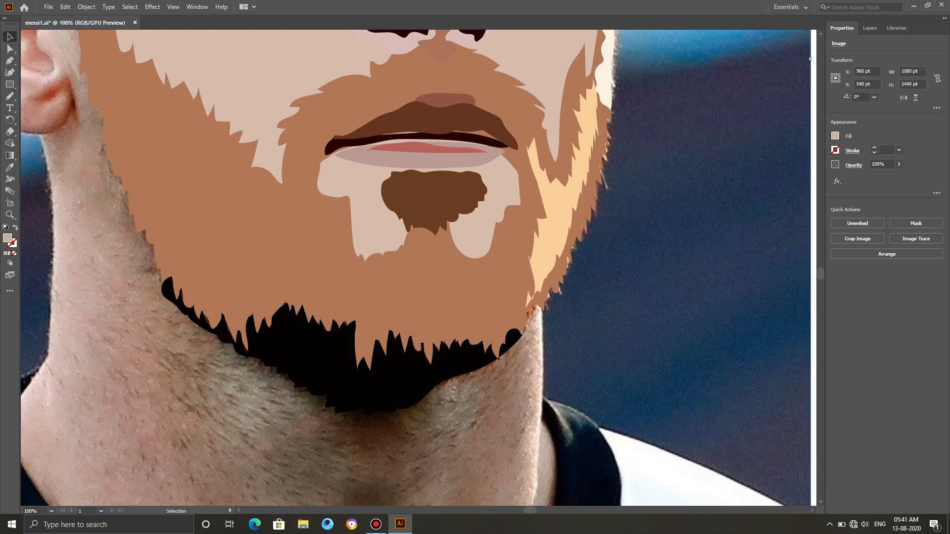
Extend both ends of the black underside shape into tapered points along the jaw edges with the Curvature tool.
{"action": "left_click", "coordinate": [297, 357]}
{"action": "key", "text": "shift+grave"}
{"action": "left_click_drag", "start_coordinate": [162, 286], "coordinate": [154, 244]}
{"action": "mouse_move", "coordinate": [532, 316]}
{"action": "left_mouse_down"}
{"action": "mouse_move", "coordinate": [538, 305]}
{"action": "mouse_move", "coordinate": [529, 311]}
{"action": "left_mouse_up"}
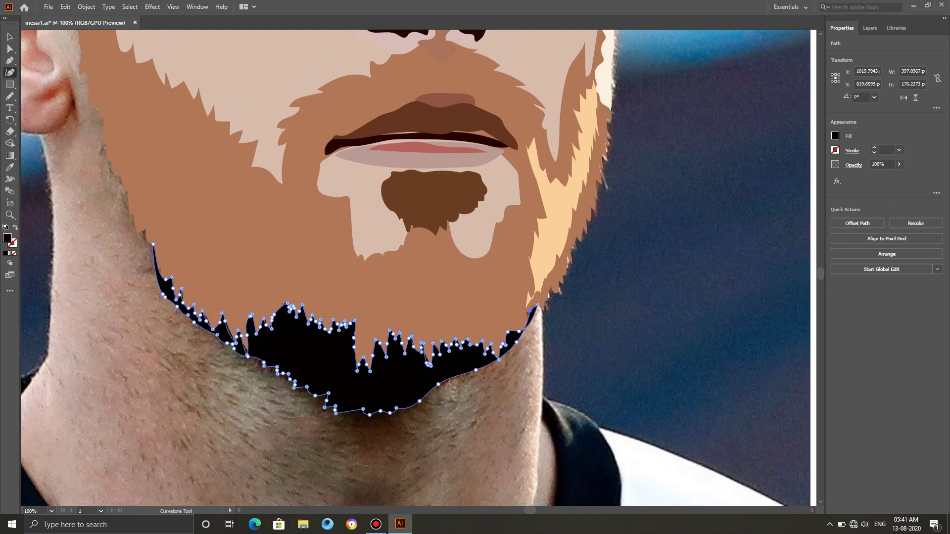
{"action": "scroll", "coordinate": [564, 258], "scroll_direction": "down", "scroll_amount": 2}
{"action": "scroll", "coordinate": [564, 257], "scroll_direction": "down", "scroll_amount": 1}
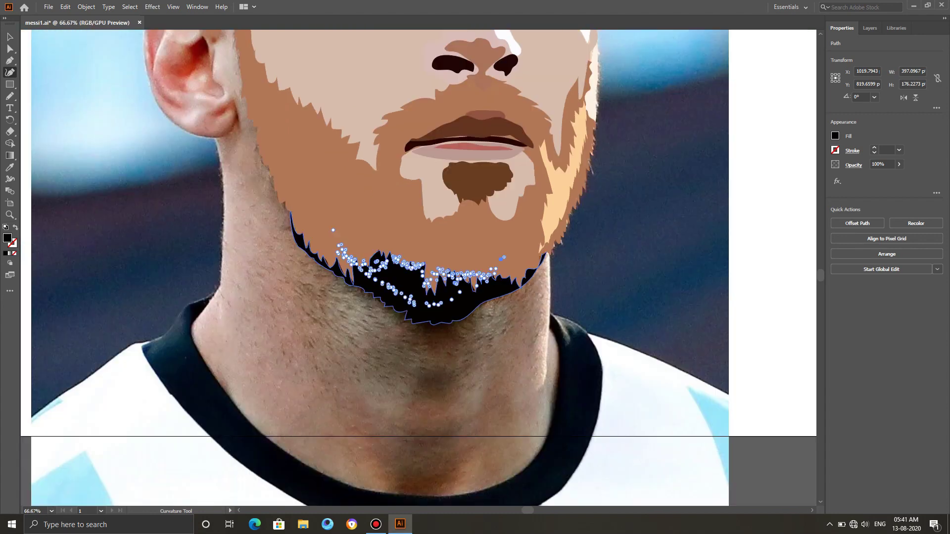
Trace a forked strand at the crown, a long swept strand across the hair, and a branching strand beside the temple with the Pencil tool.
{"action": "scroll", "coordinate": [564, 258], "scroll_direction": "up", "scroll_amount": 10}
{"action": "scroll", "coordinate": [419, 267], "scroll_direction": "up", "scroll_amount": 6}
{"action": "key", "text": "ctrl+equal"}
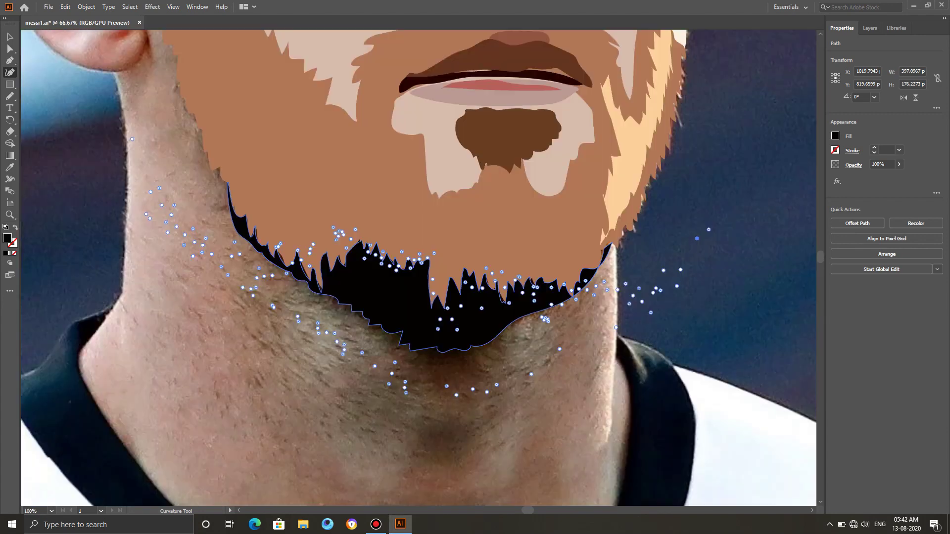
{"action": "scroll", "coordinate": [419, 267], "scroll_direction": "up", "scroll_amount": 20}
{"action": "scroll", "coordinate": [416, 267], "scroll_direction": "up", "scroll_amount": 2}
{"action": "key", "text": "n"}
{"action": "mouse_move", "coordinate": [464, 103]}
{"action": "left_mouse_down"}
{"action": "mouse_move", "coordinate": [529, 204]}
{"action": "mouse_move", "coordinate": [495, 170]}
{"action": "mouse_move", "coordinate": [483, 179]}
{"action": "mouse_move", "coordinate": [417, 147]}
{"action": "mouse_move", "coordinate": [480, 159]}
{"action": "mouse_move", "coordinate": [453, 120]}
{"action": "mouse_move", "coordinate": [456, 107]}
{"action": "mouse_move", "coordinate": [386, 77]}
{"action": "mouse_move", "coordinate": [431, 76]}
{"action": "left_mouse_up"}
{"action": "mouse_move", "coordinate": [470, 194]}
{"action": "left_mouse_down"}
{"action": "mouse_move", "coordinate": [409, 156]}
{"action": "mouse_move", "coordinate": [335, 146]}
{"action": "mouse_move", "coordinate": [248, 164]}
{"action": "mouse_move", "coordinate": [193, 213]}
{"action": "mouse_move", "coordinate": [286, 182]}
{"action": "mouse_move", "coordinate": [407, 222]}
{"action": "mouse_move", "coordinate": [309, 174]}
{"action": "mouse_move", "coordinate": [431, 223]}
{"action": "mouse_move", "coordinate": [407, 192]}
{"action": "mouse_move", "coordinate": [289, 165]}
{"action": "mouse_move", "coordinate": [470, 206]}
{"action": "left_mouse_up"}
{"action": "mouse_move", "coordinate": [148, 254]}
{"action": "left_mouse_down"}
{"action": "mouse_move", "coordinate": [311, 245]}
{"action": "mouse_move", "coordinate": [262, 249]}
{"action": "mouse_move", "coordinate": [166, 300]}
{"action": "mouse_move", "coordinate": [269, 277]}
{"action": "mouse_move", "coordinate": [149, 394]}
{"action": "mouse_move", "coordinate": [149, 304]}
{"action": "left_mouse_up"}
Trace a dark strand about 164 by 35 pt, a thin strand near the temple, and a forked crown strand about 91 by 100 pt.
{"action": "mouse_move", "coordinate": [175, 214]}
{"action": "left_mouse_down"}
{"action": "mouse_move", "coordinate": [288, 237]}
{"action": "mouse_move", "coordinate": [334, 234]}
{"action": "left_mouse_up"}
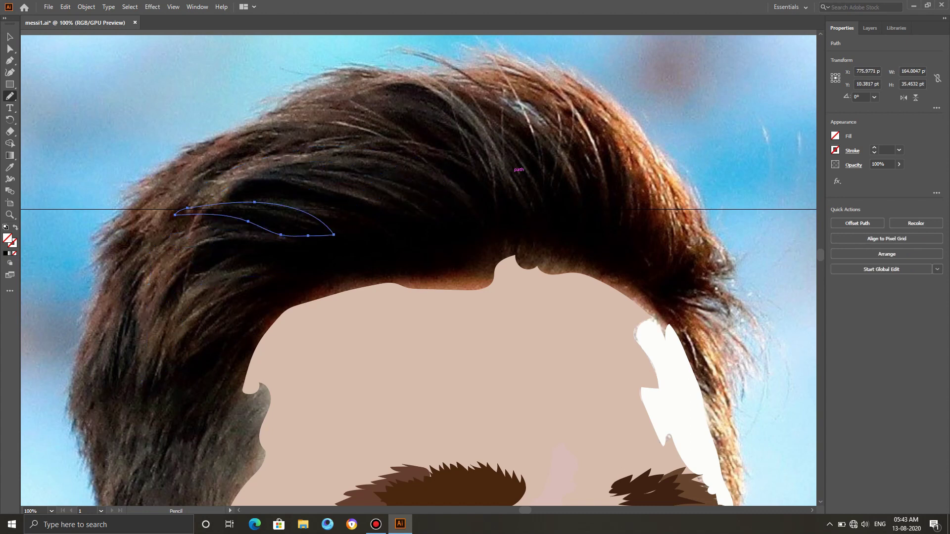
{"action": "left_click_drag", "start_coordinate": [237, 321], "coordinate": [165, 379]}
{"action": "mouse_move", "coordinate": [584, 193]}
{"action": "left_mouse_down"}
{"action": "mouse_move", "coordinate": [516, 101]}
{"action": "mouse_move", "coordinate": [503, 122]}
{"action": "mouse_move", "coordinate": [550, 198]}
{"action": "mouse_move", "coordinate": [572, 193]}
{"action": "mouse_move", "coordinate": [567, 173]}
{"action": "mouse_move", "coordinate": [657, 225]}
{"action": "mouse_move", "coordinate": [547, 92]}
{"action": "mouse_move", "coordinate": [640, 223]}
{"action": "mouse_move", "coordinate": [530, 103]}
{"action": "mouse_move", "coordinate": [588, 197]}
{"action": "mouse_move", "coordinate": [612, 191]}
{"action": "left_mouse_up"}
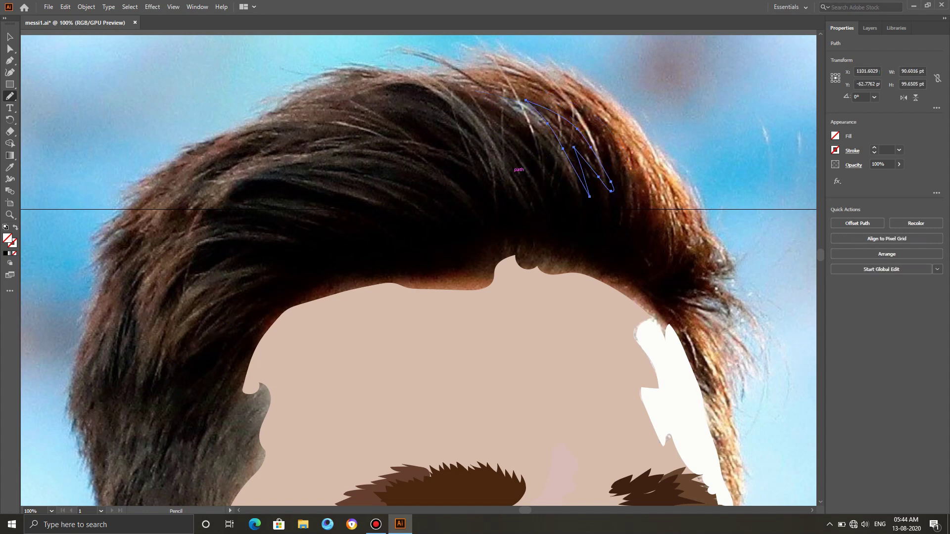
Start the main hair outline with a spiky edge beside the white forehead highlight, and continue it along the forehead hairline.
{"action": "mouse_move", "coordinate": [734, 295]}
{"action": "left_mouse_down"}
{"action": "mouse_move", "coordinate": [740, 341]}
{"action": "mouse_move", "coordinate": [706, 357]}
{"action": "left_mouse_up"}
{"action": "key", "text": "ctrl+z"}
{"action": "mouse_move", "coordinate": [681, 252]}
{"action": "left_mouse_down"}
{"action": "mouse_move", "coordinate": [708, 244]}
{"action": "mouse_move", "coordinate": [713, 282]}
{"action": "mouse_move", "coordinate": [698, 306]}
{"action": "left_mouse_up"}
{"action": "mouse_move", "coordinate": [705, 340]}
{"action": "left_mouse_down"}
{"action": "mouse_move", "coordinate": [710, 393]}
{"action": "mouse_move", "coordinate": [694, 399]}
{"action": "mouse_move", "coordinate": [651, 293]}
{"action": "mouse_move", "coordinate": [604, 269]}
{"action": "mouse_move", "coordinate": [534, 239]}
{"action": "left_mouse_up"}
{"action": "key", "text": "ctrl+z"}
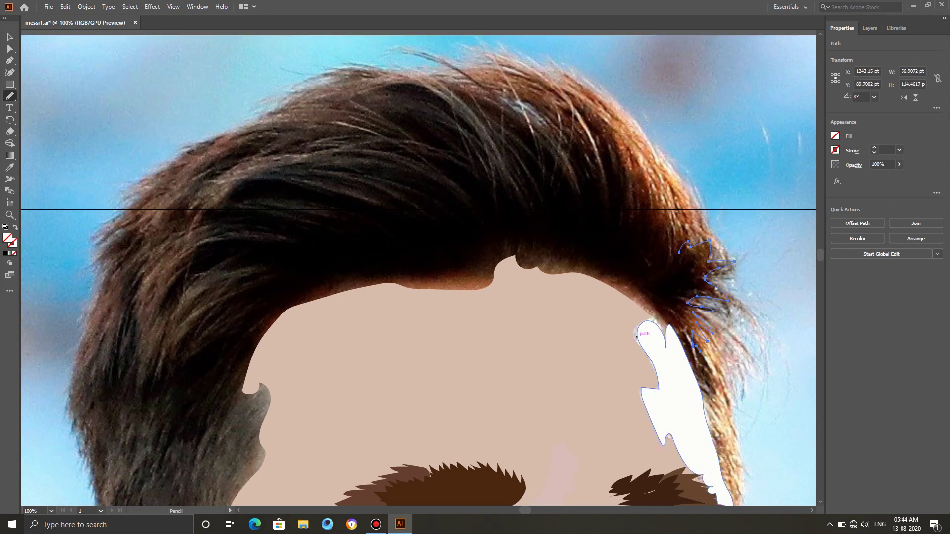
{"action": "mouse_move", "coordinate": [690, 371]}
{"action": "left_mouse_down"}
{"action": "mouse_move", "coordinate": [613, 306]}
{"action": "mouse_move", "coordinate": [344, 309]}
{"action": "mouse_move", "coordinate": [267, 442]}
{"action": "left_mouse_up"}
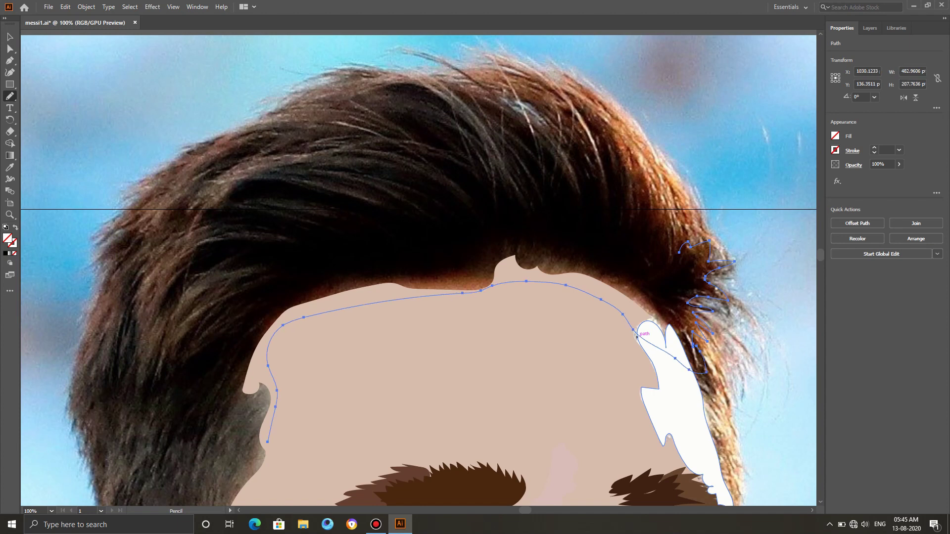
Continue the hair outline down the sideburn, past the ear and over the top of the head, about 687 by 600 pt overall.
{"action": "scroll", "coordinate": [267, 441], "scroll_direction": "down", "scroll_amount": 3}
{"action": "left_click_drag", "start_coordinate": [268, 347], "coordinate": [236, 479]}
{"action": "scroll", "coordinate": [236, 479], "scroll_direction": "down", "scroll_amount": 3}
{"action": "left_click_drag", "start_coordinate": [236, 396], "coordinate": [238, 444]}
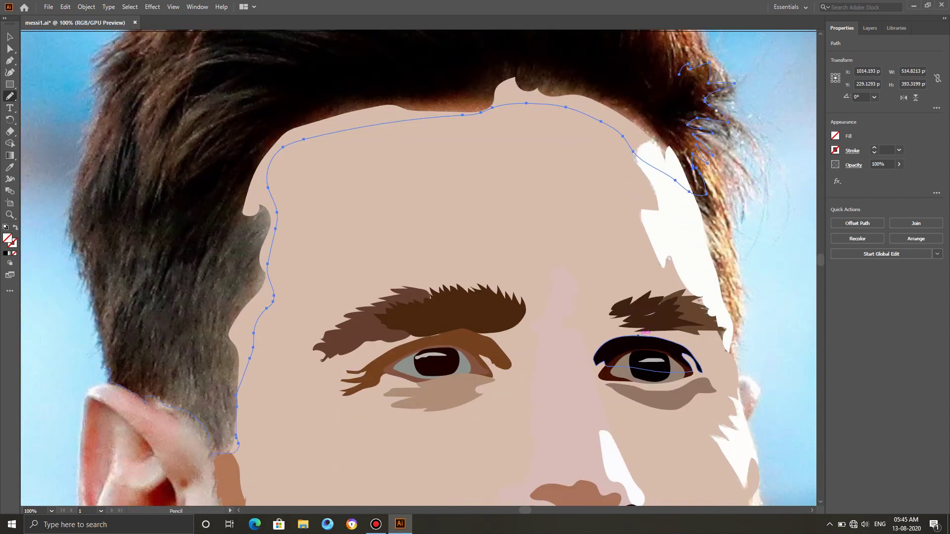
{"action": "scroll", "coordinate": [638, 335], "scroll_direction": "up", "scroll_amount": 3}
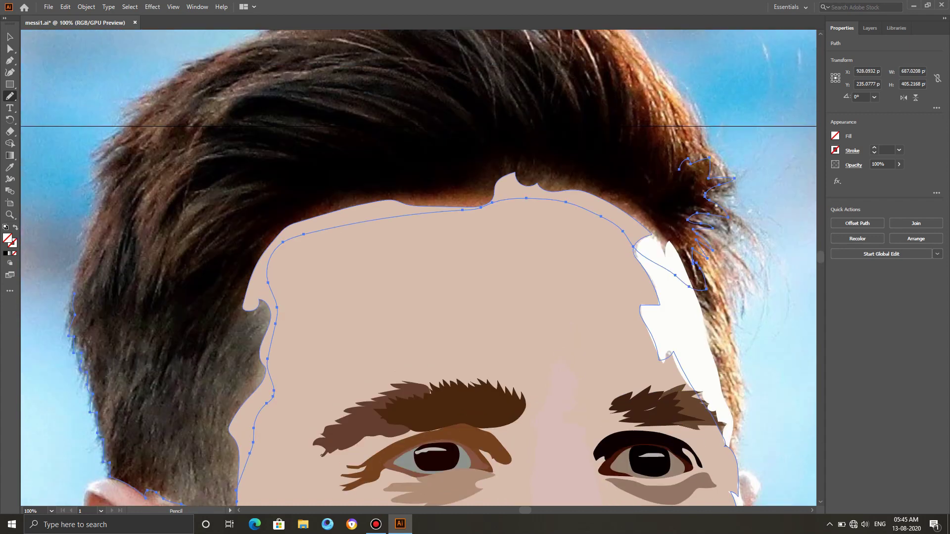
{"action": "mouse_move", "coordinate": [102, 147]}
{"action": "left_mouse_down"}
{"action": "mouse_move", "coordinate": [166, 79]}
{"action": "mouse_move", "coordinate": [241, 42]}
{"action": "left_mouse_up"}
{"action": "scroll", "coordinate": [241, 41], "scroll_direction": "up", "scroll_amount": 4}
{"action": "mouse_move", "coordinate": [241, 161]}
{"action": "left_mouse_down"}
{"action": "mouse_move", "coordinate": [330, 116]}
{"action": "mouse_move", "coordinate": [407, 105]}
{"action": "mouse_move", "coordinate": [408, 94]}
{"action": "mouse_move", "coordinate": [487, 119]}
{"action": "left_mouse_up"}
{"action": "left_click_drag", "start_coordinate": [576, 130], "coordinate": [624, 195]}
{"action": "left_click_drag", "start_coordinate": [660, 241], "coordinate": [679, 288]}
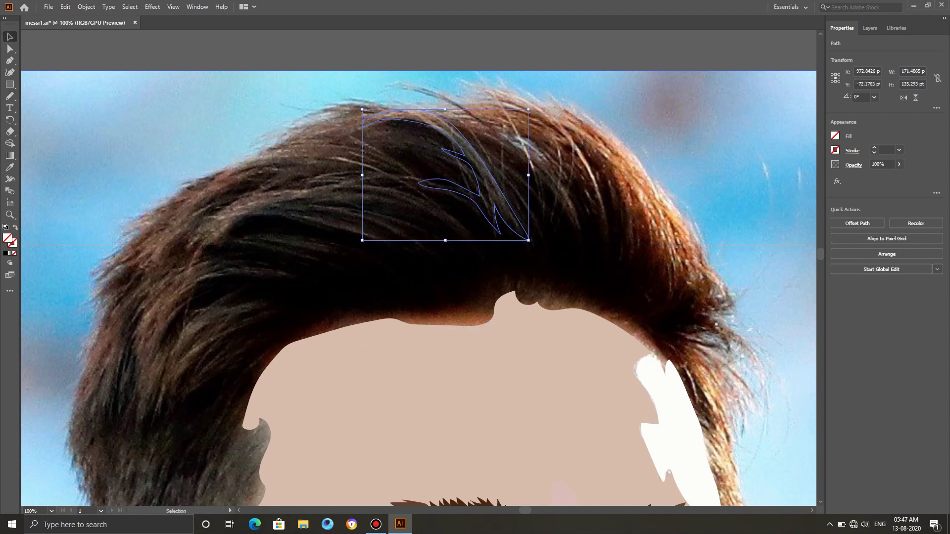
Fill the forked crown strand with sampled dark grey and the long swept strand with sampled greyish brown.
{"action": "left_click", "coordinate": [10, 168]}
{"action": "left_click", "coordinate": [480, 168]}
{"action": "key", "text": "v"}
{"action": "left_click", "coordinate": [360, 184]}
{"action": "key", "text": "i"}
{"action": "left_click", "coordinate": [262, 196]}
Fill the branching strand beside the temple with sampled brown and the strand above it with sampled greenish black.
{"action": "key", "text": "v"}
{"action": "left_click", "coordinate": [208, 283]}
{"action": "key", "text": "i"}
{"action": "left_click", "coordinate": [174, 342]}
{"action": "key", "text": "v"}
{"action": "left_click", "coordinate": [254, 239]}
{"action": "key", "text": "n"}
{"action": "left_click", "coordinate": [10, 168]}
{"action": "left_click", "coordinate": [257, 250]}
Fill the thin temple strand with sampled very dark brown and the forked strand beside the crown with sampled light greyish brown.
{"action": "key", "text": "v"}
{"action": "left_click", "coordinate": [197, 374]}
{"action": "key", "text": "i"}
{"action": "left_click", "coordinate": [198, 380]}
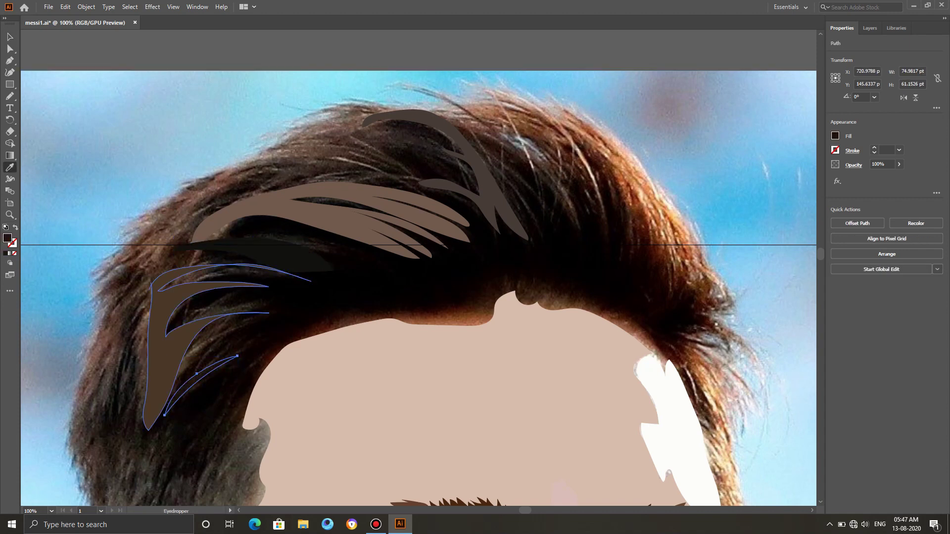
{"action": "scroll", "coordinate": [419, 268], "scroll_direction": "down", "scroll_amount": 2}
{"action": "key", "text": "v"}
{"action": "left_click", "coordinate": [525, 94]}
{"action": "key", "text": "i"}
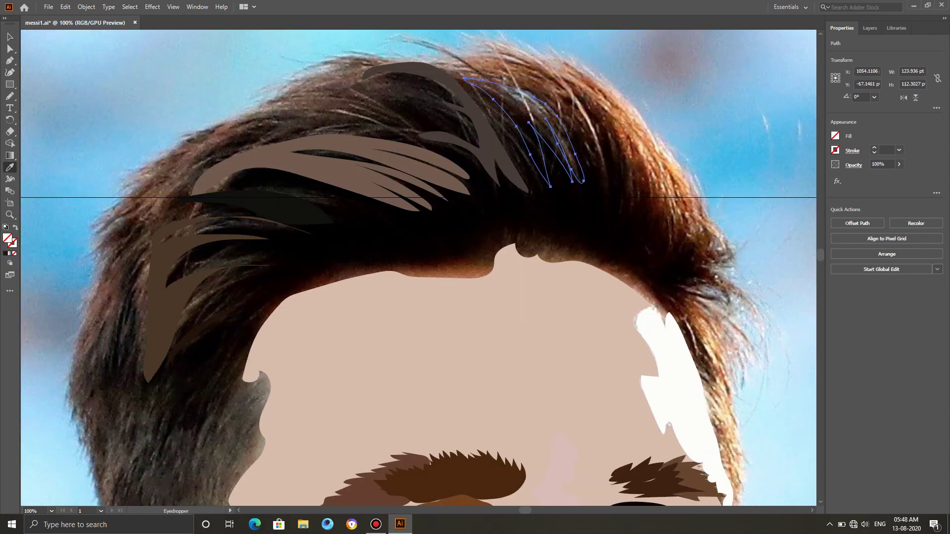
{"action": "left_click", "coordinate": [528, 98]}
Fill the outermost crown strand with sampled dark reddish brown, and colour the narrower strand beside it near-black.
{"action": "key", "text": "v"}
{"action": "left_click", "coordinate": [595, 130]}
{"action": "key", "text": "i"}
{"action": "left_click", "coordinate": [598, 123]}
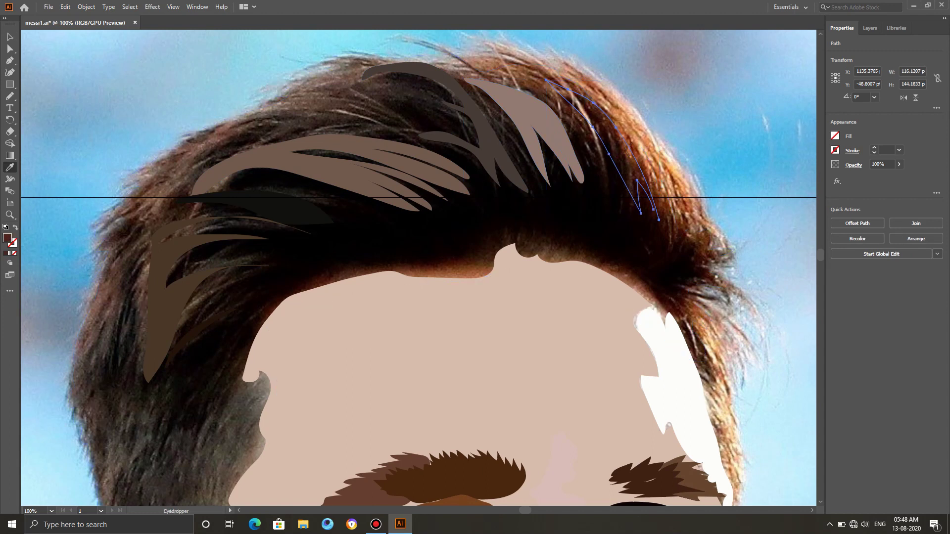
{"action": "key", "text": "v"}
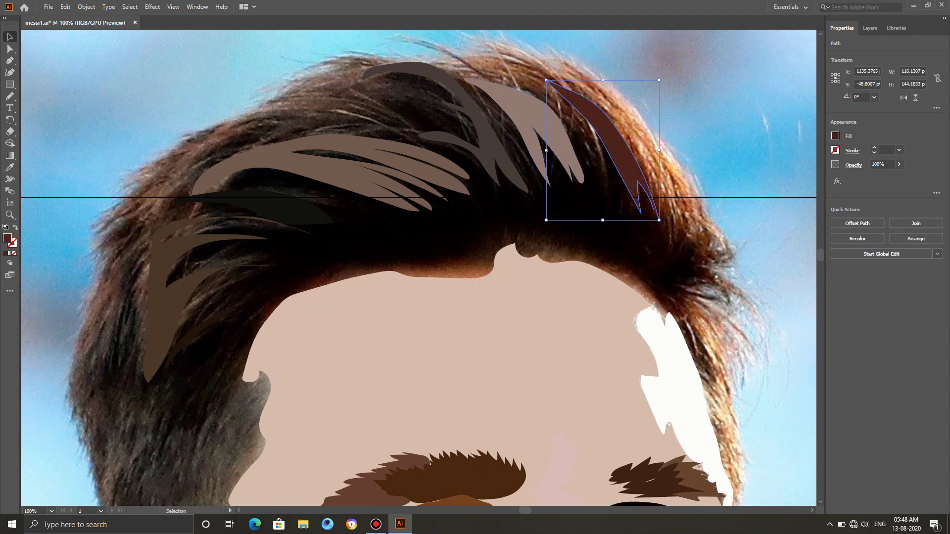
{"action": "left_click", "coordinate": [574, 155]}
{"action": "key", "text": "i"}
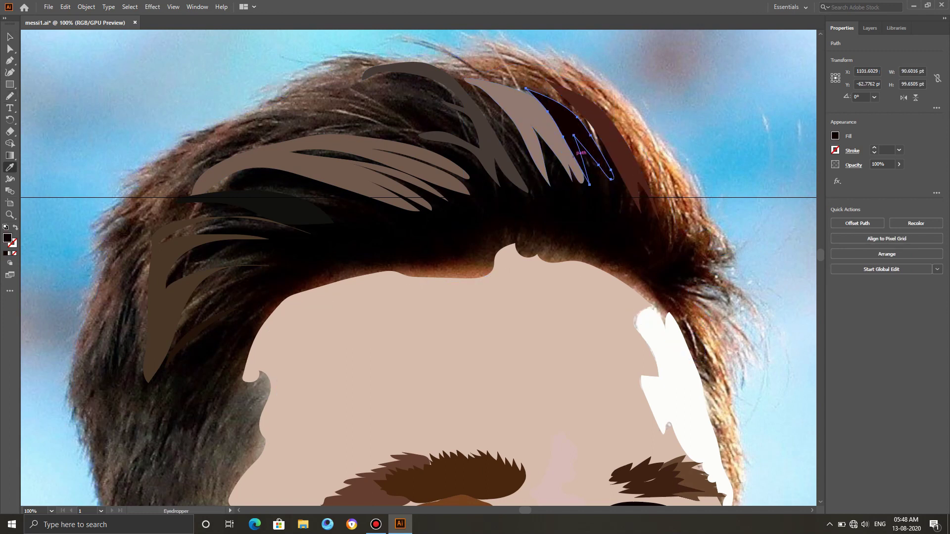
Fill the main hair outline with sampled near-black and send it backward behind the hair strands.
{"action": "key", "text": "v"}
{"action": "left_click", "coordinate": [252, 110]}
{"action": "key", "text": "i"}
{"action": "left_click", "coordinate": [310, 238]}
{"action": "key", "text": "ctrl+["}
{"action": "key", "text": "ctrl+["}
{"action": "key", "text": "ctrl+["}
{"action": "key", "text": "ctrl+["}
{"action": "key", "text": "ctrl+["}
{"action": "key", "text": "ctrl+["}
{"action": "key", "text": "ctrl+["}
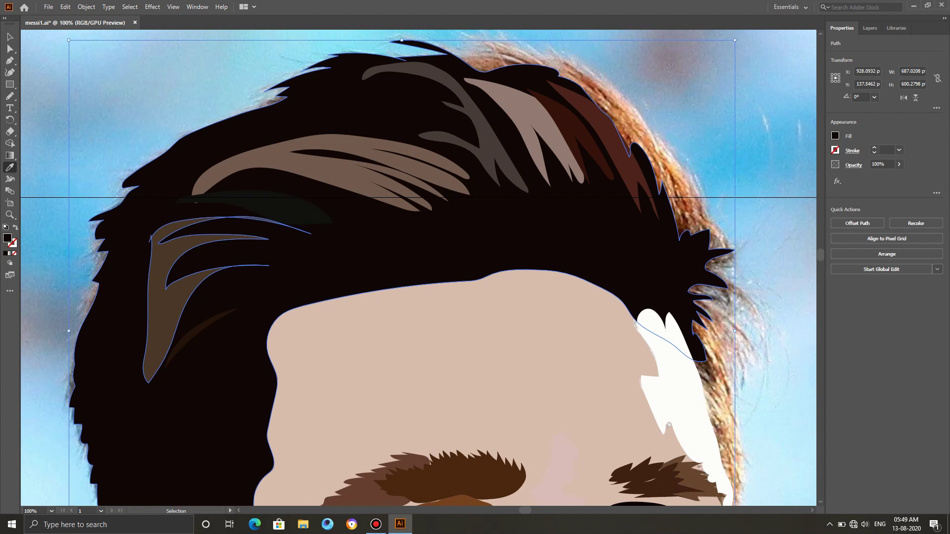
{"action": "scroll", "coordinate": [418, 267], "scroll_direction": "down", "scroll_amount": 5}
{"action": "scroll", "coordinate": [418, 267], "scroll_direction": "up", "scroll_amount": 5}
{"action": "key", "text": "n"}
{"action": "mouse_move", "coordinate": [458, 53]}
{"action": "left_mouse_down"}
{"action": "mouse_move", "coordinate": [482, 45]}
{"action": "mouse_move", "coordinate": [572, 56]}
{"action": "mouse_move", "coordinate": [623, 94]}
{"action": "mouse_move", "coordinate": [737, 250]}
{"action": "left_mouse_up"}
{"action": "key", "text": "ctrl+z"}
Trace the sunlit edge of the hair from the crown down to the temple, about 307 by 498 pt, and fill it with sampled tan.
{"action": "key", "text": "v"}
{"action": "left_click", "coordinate": [732, 173]}
{"action": "key", "text": "n"}
{"action": "mouse_move", "coordinate": [472, 47]}
{"action": "left_mouse_down"}
{"action": "mouse_move", "coordinate": [552, 53]}
{"action": "mouse_move", "coordinate": [617, 85]}
{"action": "mouse_move", "coordinate": [682, 171]}
{"action": "mouse_move", "coordinate": [756, 296]}
{"action": "mouse_move", "coordinate": [732, 313]}
{"action": "mouse_move", "coordinate": [730, 372]}
{"action": "left_mouse_up"}
{"action": "scroll", "coordinate": [730, 372], "scroll_direction": "down", "scroll_amount": 3}
{"action": "mouse_move", "coordinate": [730, 313]}
{"action": "left_mouse_down"}
{"action": "mouse_move", "coordinate": [744, 462]}
{"action": "mouse_move", "coordinate": [684, 297]}
{"action": "mouse_move", "coordinate": [581, 84]}
{"action": "left_mouse_up"}
{"action": "scroll", "coordinate": [581, 84], "scroll_direction": "up", "scroll_amount": 4}
{"action": "left_click_drag", "start_coordinate": [581, 191], "coordinate": [464, 105]}
{"action": "key", "text": "i"}
{"action": "left_click", "coordinate": [621, 160]}
Send the tan hair edge backward behind the reddish-brown strands and the black hair shape.
{"action": "key", "text": "ctrl+["}
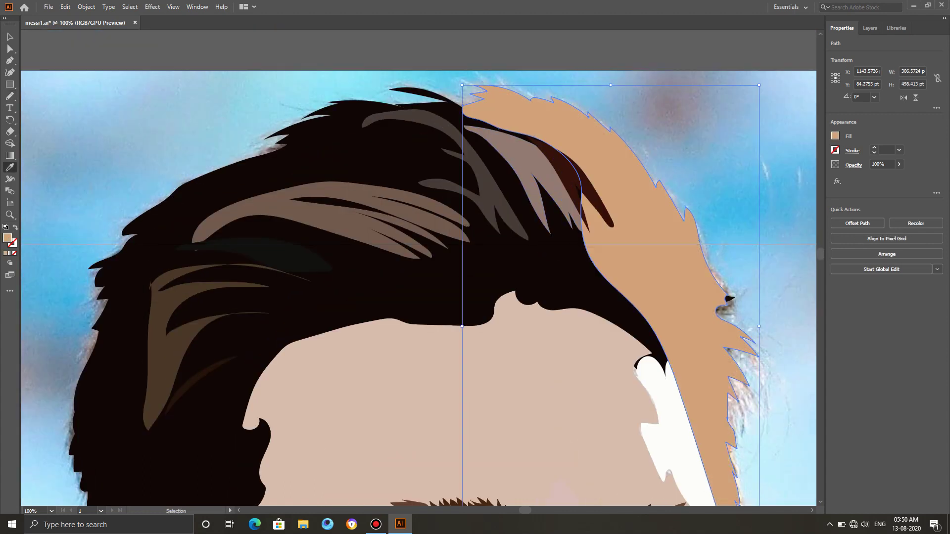
{"action": "key", "text": "ctrl+["}
{"action": "key", "text": "ctrl+["}
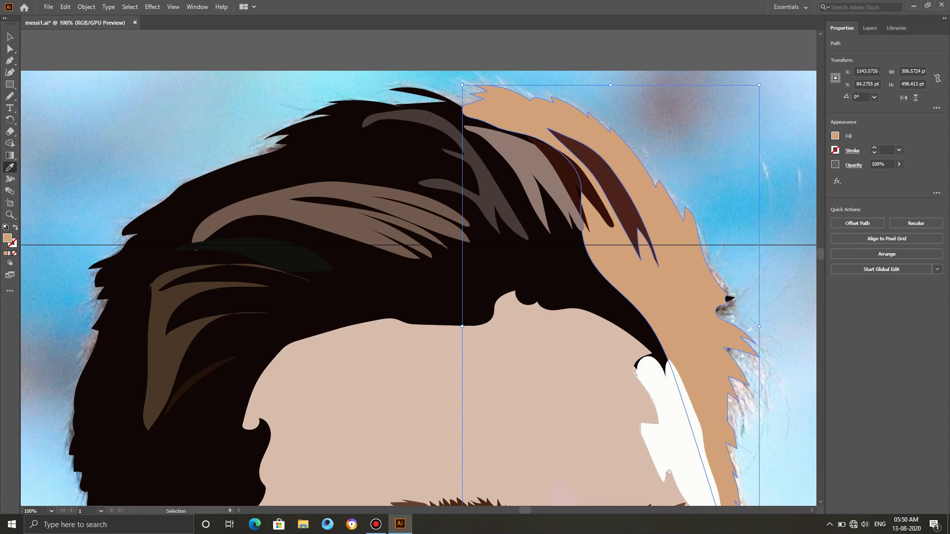
{"action": "key", "text": "ctrl+["}
Trace the inner hollow of the ear with the Pencil tool, about 96 by 89 pt.
{"action": "scroll", "coordinate": [418, 268], "scroll_direction": "down", "scroll_amount": 3}
{"action": "scroll", "coordinate": [418, 268], "scroll_direction": "down", "scroll_amount": 10}
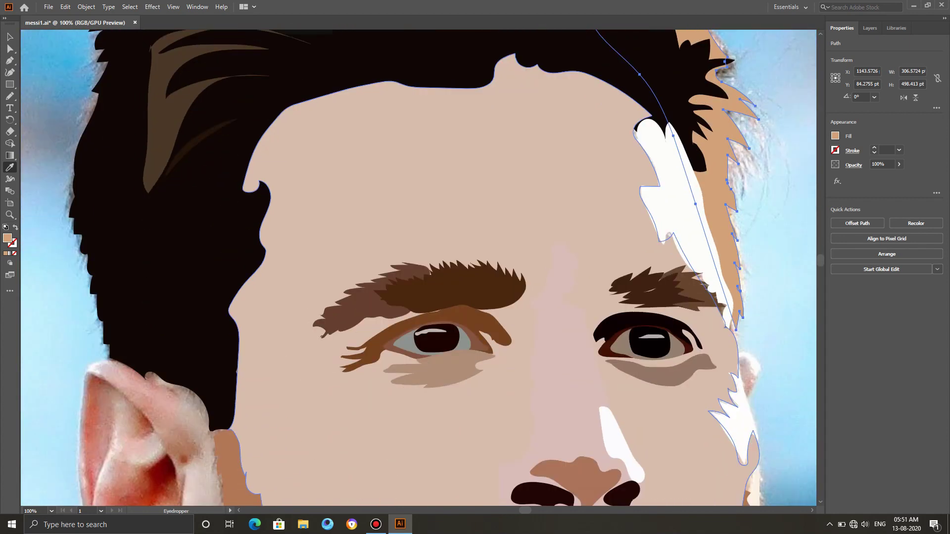
{"action": "key", "text": "n"}
{"action": "left_click_drag", "start_coordinate": [168, 288], "coordinate": [176, 320]}
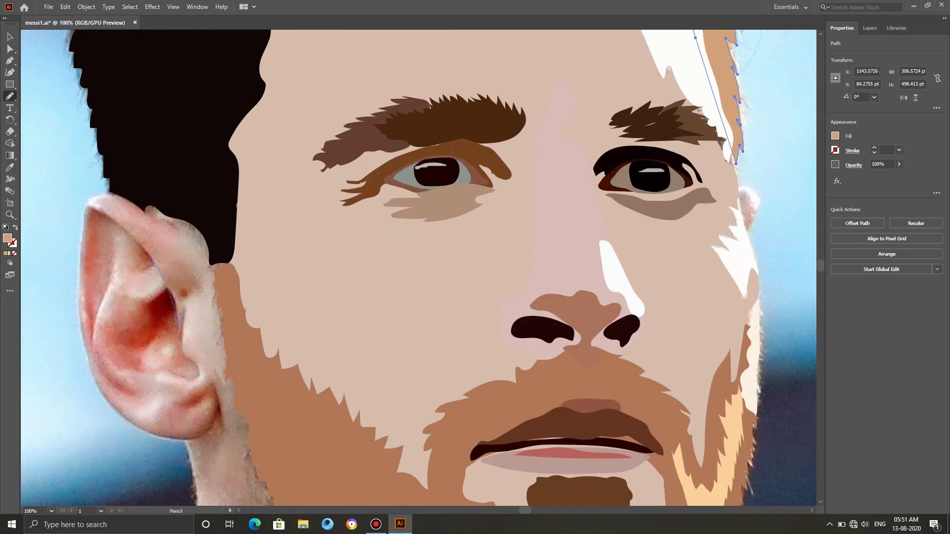
{"action": "left_click_drag", "start_coordinate": [86, 228], "coordinate": [83, 254]}
{"action": "left_click_drag", "start_coordinate": [87, 312], "coordinate": [89, 346]}
{"action": "left_click_drag", "start_coordinate": [115, 339], "coordinate": [115, 340]}
{"action": "key", "text": "ctrl+z"}
{"action": "mouse_move", "coordinate": [165, 293]}
{"action": "left_mouse_down"}
{"action": "mouse_move", "coordinate": [176, 335]}
{"action": "mouse_move", "coordinate": [180, 322]}
{"action": "left_mouse_up"}
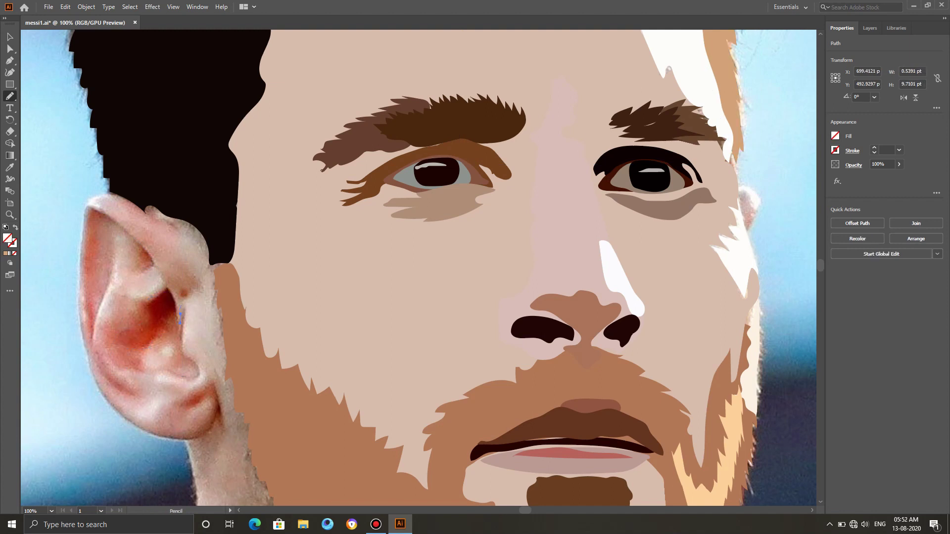
{"action": "left_click_drag", "start_coordinate": [167, 372], "coordinate": [109, 354]}
{"action": "left_click_drag", "start_coordinate": [172, 309], "coordinate": [173, 313]}
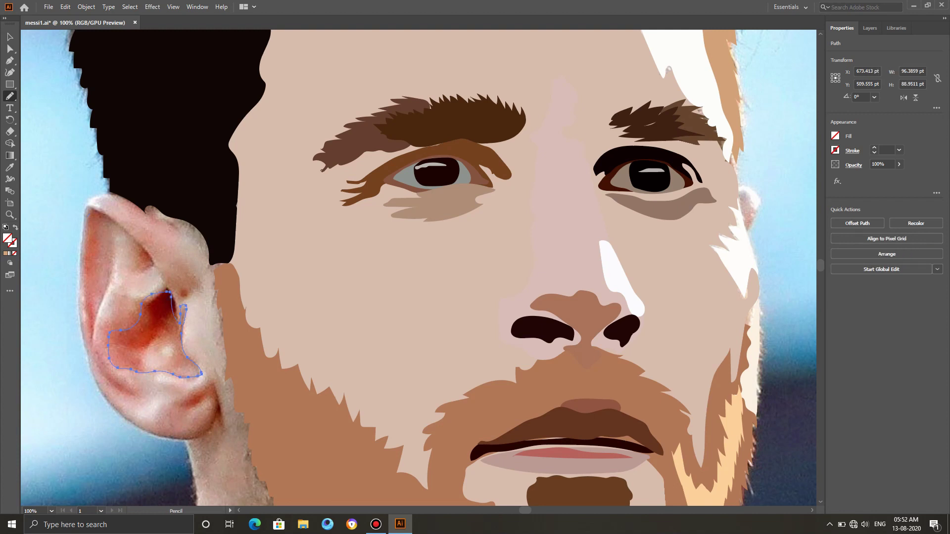
Trace the outline of the whole ear down to the lobe and beard edge, about 182 by 257 pt.
{"action": "mouse_move", "coordinate": [94, 338]}
{"action": "left_mouse_down"}
{"action": "mouse_move", "coordinate": [130, 238]}
{"action": "mouse_move", "coordinate": [140, 247]}
{"action": "left_mouse_up"}
{"action": "mouse_move", "coordinate": [231, 285]}
{"action": "left_mouse_down"}
{"action": "mouse_move", "coordinate": [204, 217]}
{"action": "mouse_move", "coordinate": [159, 195]}
{"action": "mouse_move", "coordinate": [143, 211]}
{"action": "mouse_move", "coordinate": [93, 195]}
{"action": "mouse_move", "coordinate": [81, 238]}
{"action": "mouse_move", "coordinate": [84, 339]}
{"action": "left_mouse_up"}
{"action": "scroll", "coordinate": [84, 339], "scroll_direction": "down", "scroll_amount": 2}
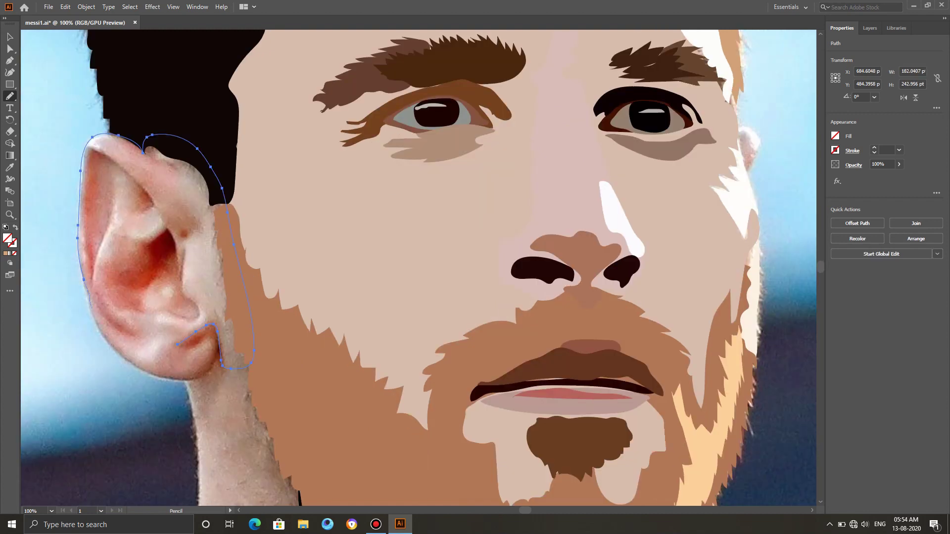
{"action": "scroll", "coordinate": [418, 267], "scroll_direction": "down", "scroll_amount": 2}
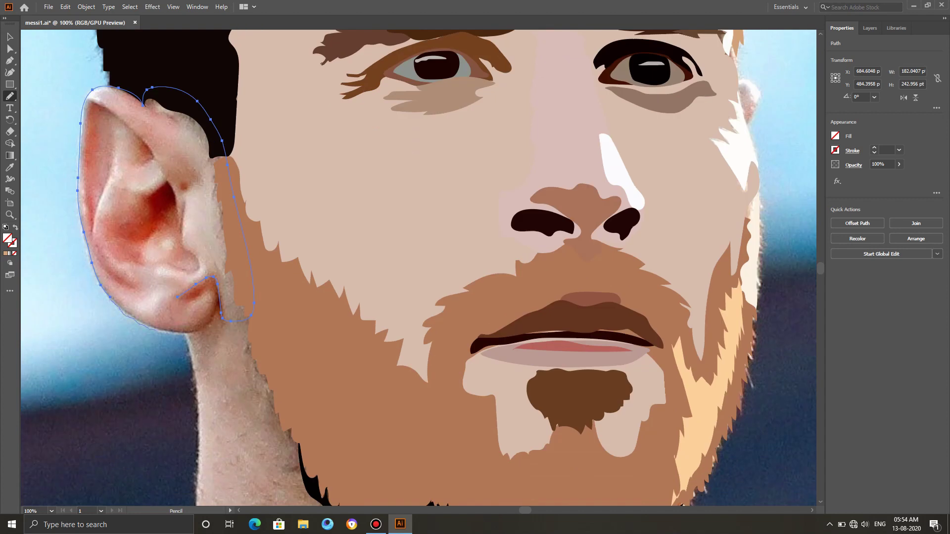
{"action": "left_click_drag", "start_coordinate": [217, 311], "coordinate": [218, 291]}
Trace the shaded band along the ear's outer rim and a small highlight inside the ear hollow.
{"action": "left_click_drag", "start_coordinate": [102, 191], "coordinate": [102, 190]}
{"action": "left_click_drag", "start_coordinate": [103, 192], "coordinate": [114, 141]}
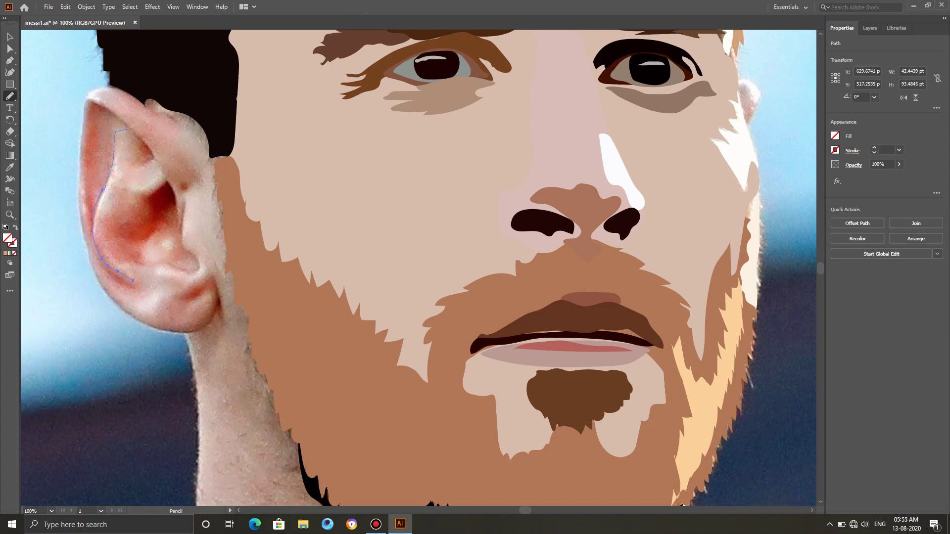
{"action": "left_click_drag", "start_coordinate": [81, 173], "coordinate": [86, 244]}
{"action": "left_click_drag", "start_coordinate": [166, 240], "coordinate": [171, 250]}
Fill the small ear highlight with sampled cream and the ear hollow with sampled dark red.
{"action": "key", "text": "v"}
{"action": "key", "text": "i"}
{"action": "left_click", "coordinate": [168, 244]}
{"action": "key", "text": "v"}
{"action": "left_click", "coordinate": [184, 241]}
{"action": "key", "text": "i"}
{"action": "left_click", "coordinate": [157, 214]}
{"action": "key", "text": "ctrl+z"}
{"action": "left_click", "coordinate": [161, 202]}
Fill the small patch in the upper ear with sampled brown and the outer rim band with sampled light brown.
{"action": "key", "text": "v"}
{"action": "left_click", "coordinate": [146, 162]}
{"action": "left_click", "coordinate": [10, 167]}
{"action": "left_click", "coordinate": [142, 159]}
{"action": "left_click", "coordinate": [10, 37]}
{"action": "left_click", "coordinate": [114, 148]}
{"action": "left_click", "coordinate": [10, 167]}
{"action": "left_click", "coordinate": [105, 130]}
Trace the shaded fold curving from the top of the ear towards the hollow, and fill it with sampled pinkish brown.
{"action": "left_click", "coordinate": [10, 36]}
{"action": "left_click", "coordinate": [221, 315]}
{"action": "left_click", "coordinate": [9, 96]}
{"action": "left_click_drag", "start_coordinate": [183, 184], "coordinate": [181, 187]}
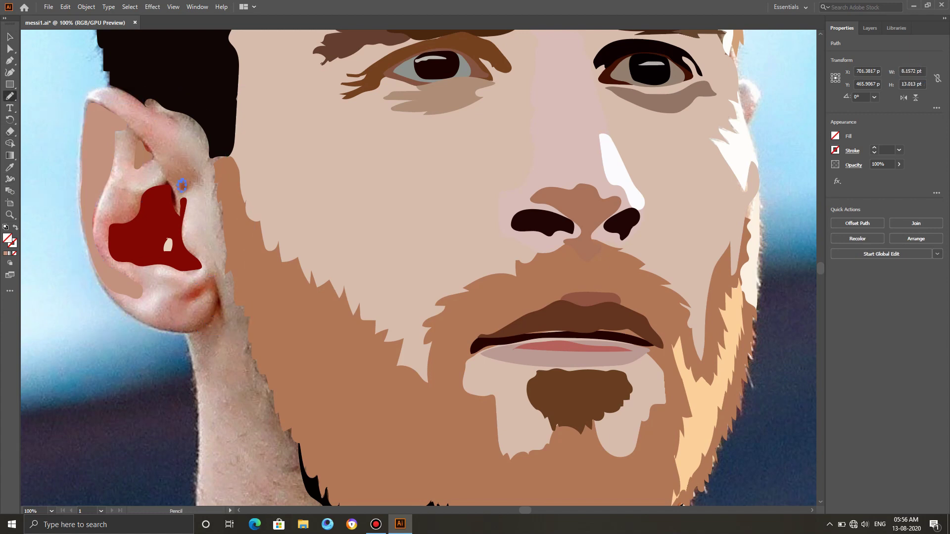
{"action": "mouse_move", "coordinate": [160, 117]}
{"action": "left_mouse_down"}
{"action": "mouse_move", "coordinate": [189, 134]}
{"action": "mouse_move", "coordinate": [199, 159]}
{"action": "mouse_move", "coordinate": [201, 179]}
{"action": "mouse_move", "coordinate": [181, 197]}
{"action": "mouse_move", "coordinate": [142, 136]}
{"action": "mouse_move", "coordinate": [87, 100]}
{"action": "mouse_move", "coordinate": [125, 90]}
{"action": "mouse_move", "coordinate": [181, 187]}
{"action": "left_mouse_up"}
{"action": "key", "text": "v"}
{"action": "left_click", "coordinate": [181, 186]}
{"action": "left_click", "coordinate": [140, 105]}
{"action": "key", "text": "i"}
{"action": "left_click", "coordinate": [146, 120]}
Fill the whole ear outline with the pink sampled from the lower ear.
{"action": "key", "text": "v"}
{"action": "left_click_drag", "start_coordinate": [147, 307], "coordinate": [142, 314]}
{"action": "key", "text": "ctrl+z"}
{"action": "left_click", "coordinate": [137, 322]}
{"action": "key", "text": "i"}
{"action": "left_click", "coordinate": [143, 309]}
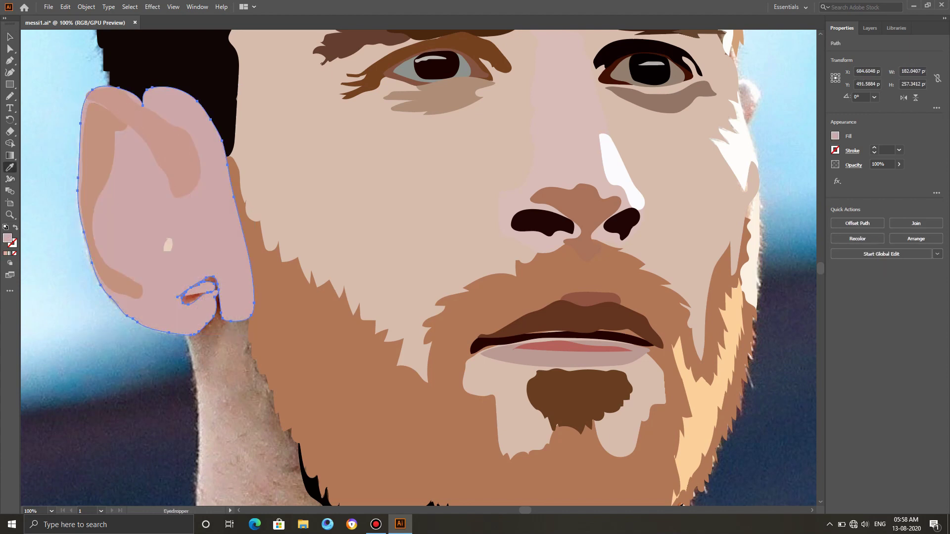
Send the pink ear shape to the back, and bring it forward one level above the photo.
{"action": "key", "text": "ctrl+bracketleft"}
{"action": "key", "text": "ctrl+bracketleft"}
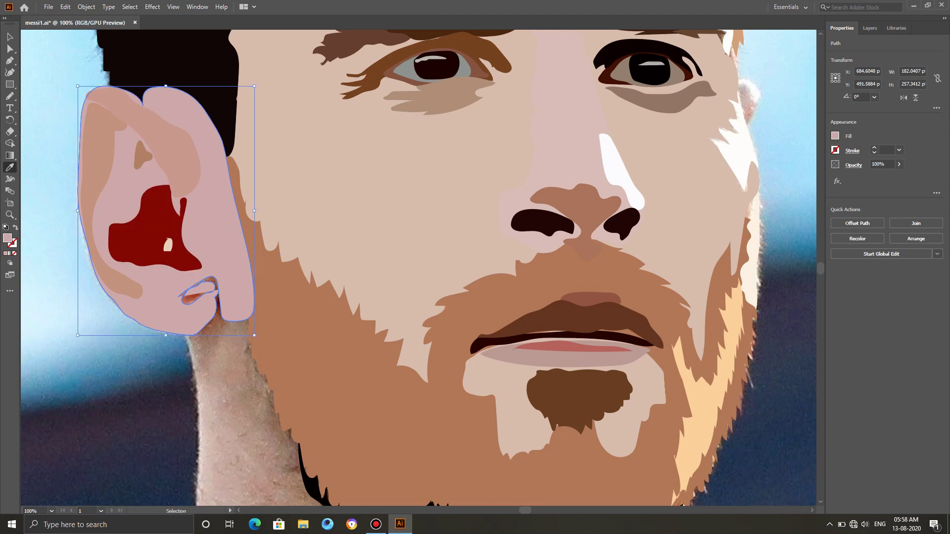
{"action": "key", "text": "ctrl+shift+bracketleft"}
{"action": "key", "text": "ctrl+bracketright"}
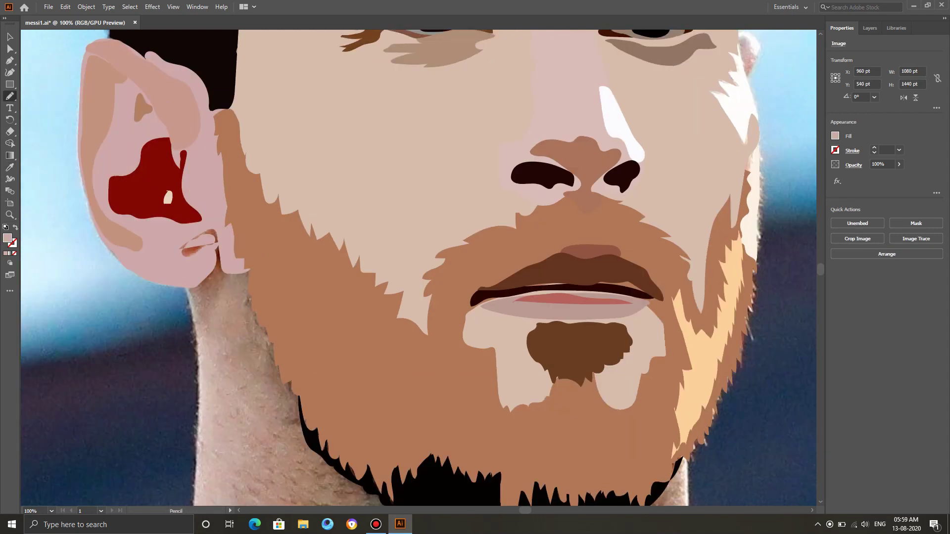
{"action": "mouse_move", "coordinate": [195, 230]}
{"action": "left_mouse_down"}
{"action": "mouse_move", "coordinate": [191, 259]}
{"action": "mouse_move", "coordinate": [197, 230]}
{"action": "left_mouse_up"}
{"action": "key", "text": "i"}
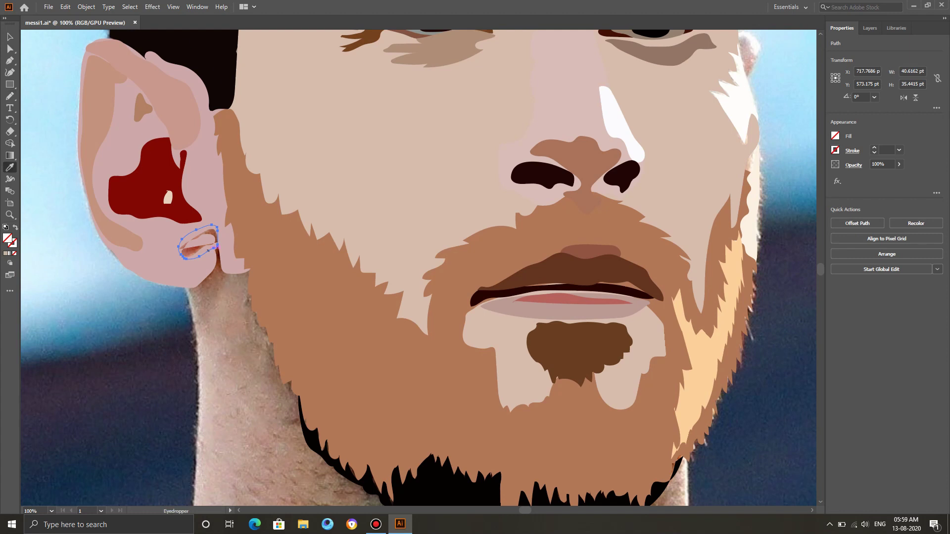
{"action": "left_click", "coordinate": [189, 252]}
{"action": "key", "text": "ctrl+z"}
{"action": "key", "text": "ctrl+z"}
Trace the fold above the earlobe, about 37 by 23 pt, and fill it with sampled reddish brown.
{"action": "left_click", "coordinate": [10, 96]}
{"action": "left_click_drag", "start_coordinate": [183, 249], "coordinate": [193, 238]}
{"action": "key", "text": "i"}
{"action": "left_click", "coordinate": [196, 241]}
{"action": "key", "text": "ctrl+z"}
{"action": "left_click", "coordinate": [191, 251]}
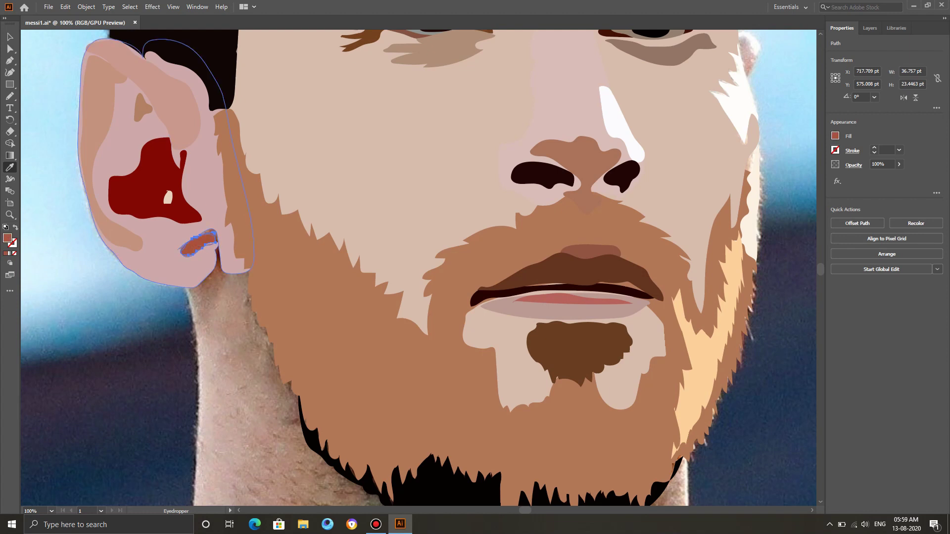
Refill the whole ear outline with a paler pink sampled from the neck skin below the ear.
{"action": "key", "text": "v"}
{"action": "left_click", "coordinate": [153, 258]}
{"action": "key", "text": "i"}
{"action": "left_click", "coordinate": [130, 241]}
{"action": "left_click", "coordinate": [210, 342]}
{"action": "left_click", "coordinate": [222, 322]}
{"action": "left_click", "coordinate": [225, 336]}
{"action": "left_click", "coordinate": [210, 366]}
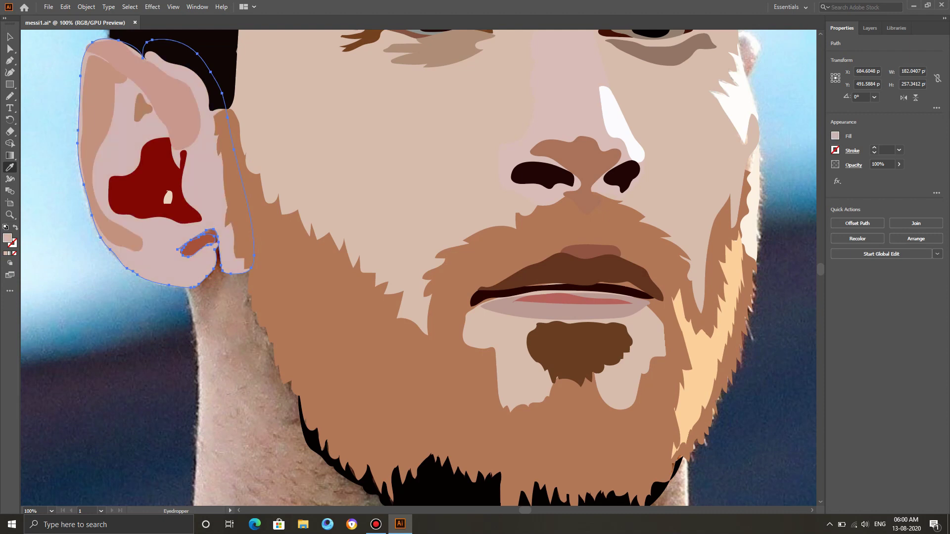
{"action": "scroll", "coordinate": [418, 268], "scroll_direction": "up", "scroll_amount": 3}
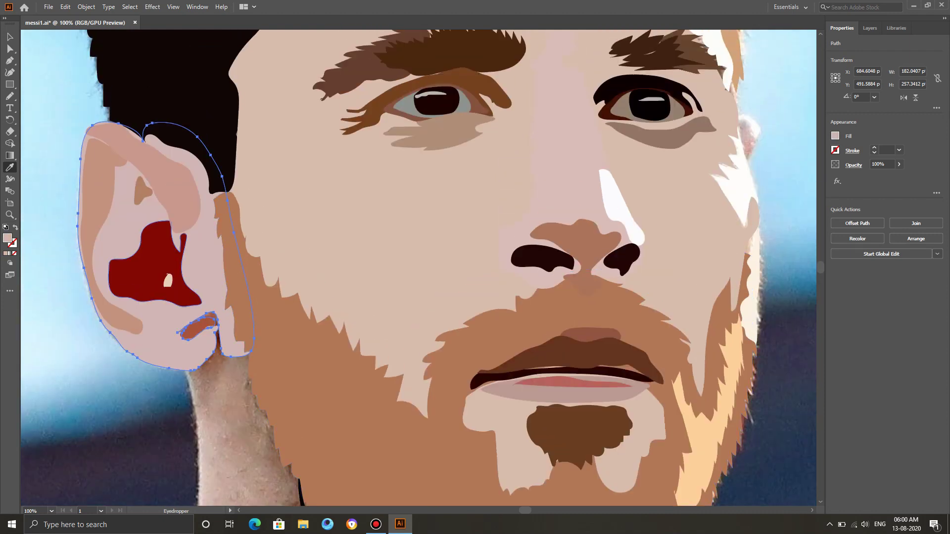
Trace the neck with the Pencil tool from below the ear down its left edge and along the inner collar line.
{"action": "scroll", "coordinate": [419, 268], "scroll_direction": "down", "scroll_amount": 7}
{"action": "key", "text": "n"}
{"action": "key", "text": "v"}
{"action": "left_click", "coordinate": [242, 277]}
{"action": "key", "text": "n"}
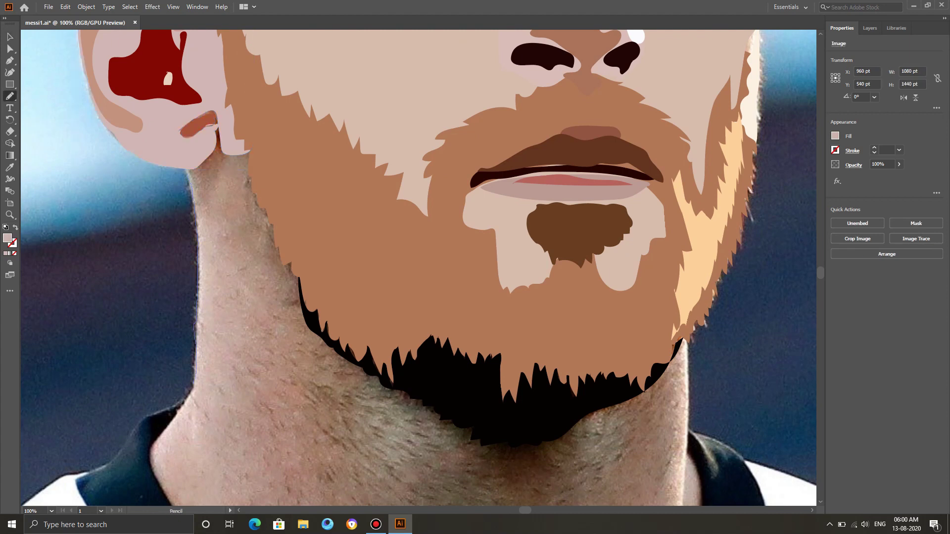
{"action": "scroll", "coordinate": [196, 347], "scroll_direction": "down", "scroll_amount": 2}
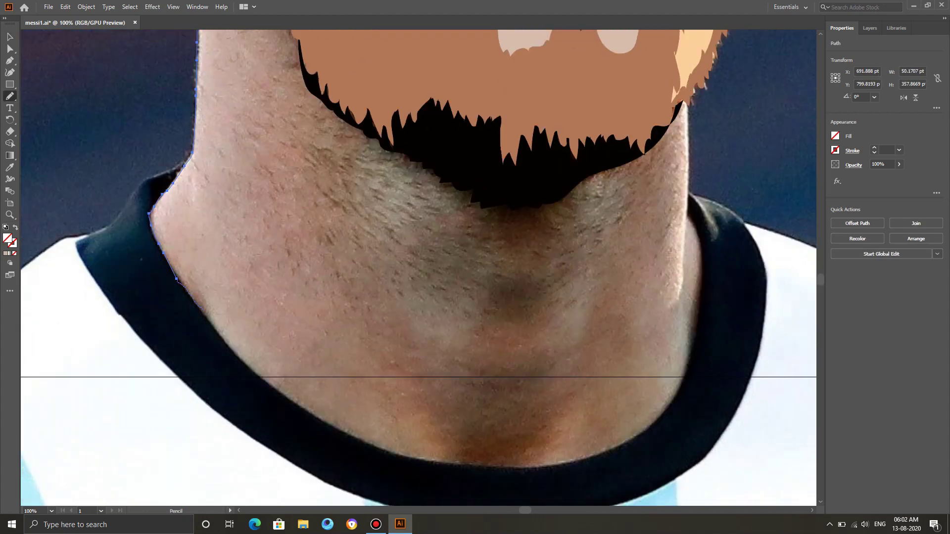
{"action": "scroll", "coordinate": [212, 327], "scroll_direction": "down", "scroll_amount": 1}
{"action": "mouse_move", "coordinate": [202, 311]}
{"action": "left_mouse_down"}
{"action": "mouse_move", "coordinate": [305, 399]}
{"action": "mouse_move", "coordinate": [425, 448]}
{"action": "mouse_move", "coordinate": [546, 456]}
{"action": "mouse_move", "coordinate": [653, 417]}
{"action": "left_mouse_up"}
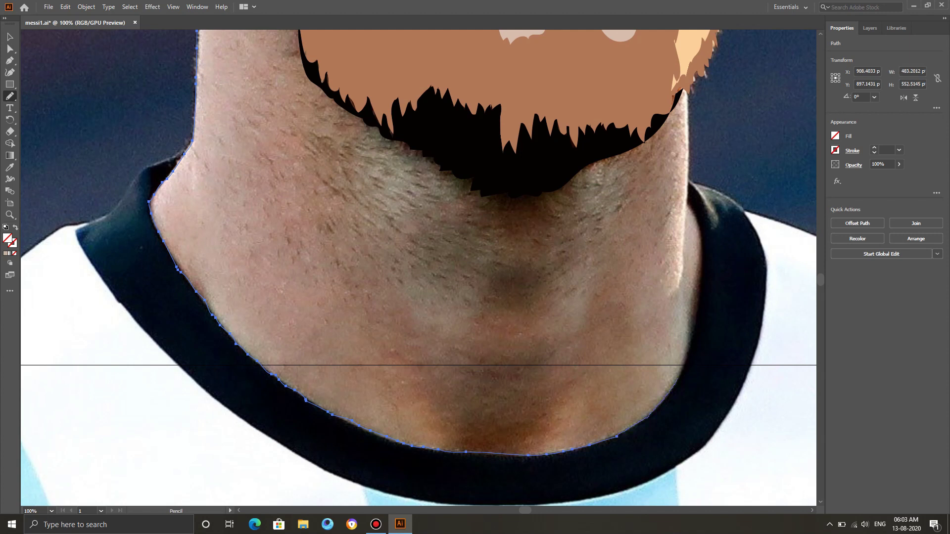
Continue the neck outline up its right side and close it across the beard and ear, about 575 by 600 pt overall.
{"action": "left_click_drag", "start_coordinate": [688, 324], "coordinate": [695, 305]}
{"action": "key", "text": "ctrl+z"}
{"action": "left_click_drag", "start_coordinate": [617, 436], "coordinate": [636, 425]}
{"action": "mouse_move", "coordinate": [690, 341]}
{"action": "left_mouse_down"}
{"action": "mouse_move", "coordinate": [706, 251]}
{"action": "mouse_move", "coordinate": [695, 214]}
{"action": "left_mouse_up"}
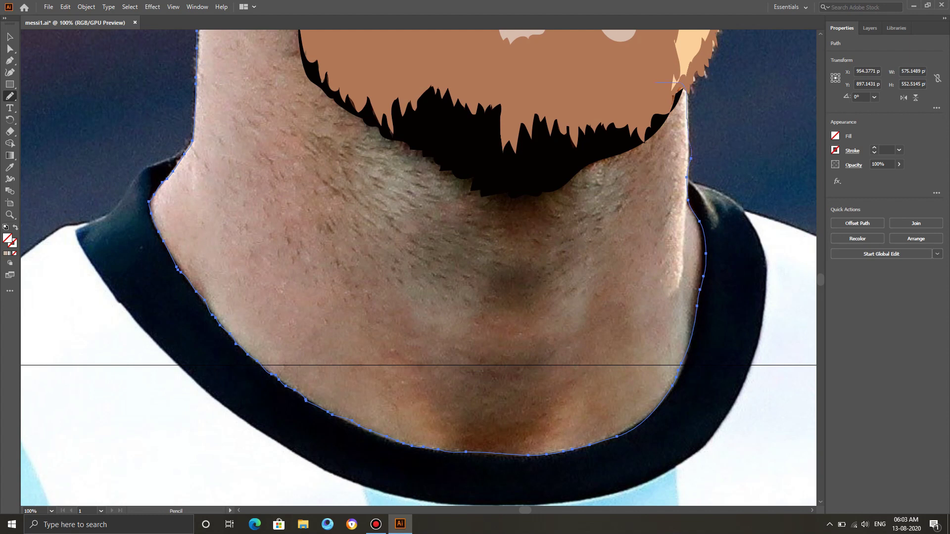
{"action": "scroll", "coordinate": [368, 199], "scroll_direction": "up", "scroll_amount": 4}
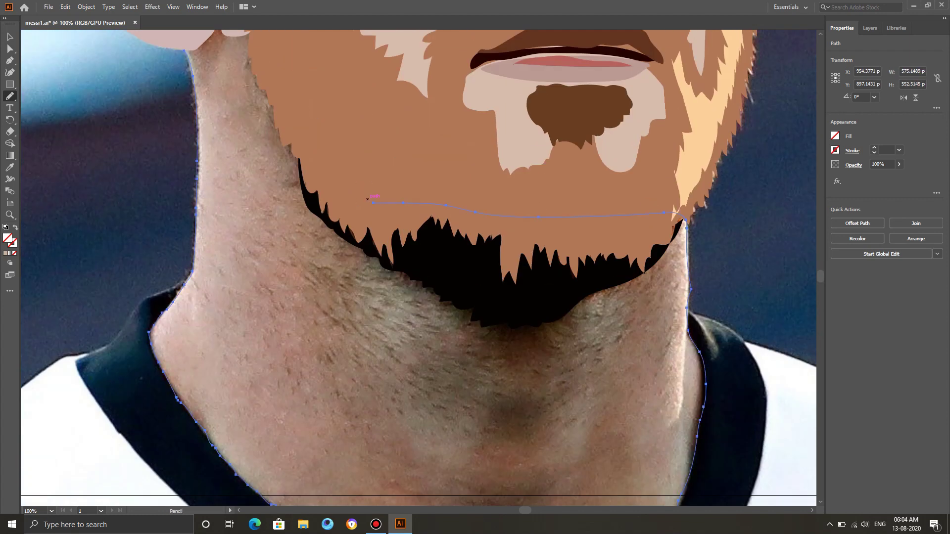
{"action": "scroll", "coordinate": [368, 199], "scroll_direction": "up", "scroll_amount": 3}
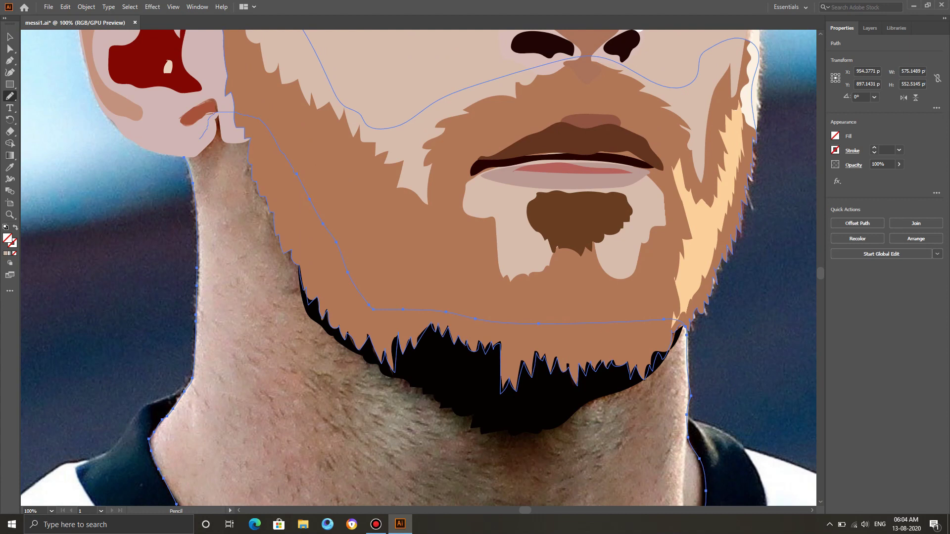
{"action": "scroll", "coordinate": [376, 195], "scroll_direction": "down", "scroll_amount": 4}
{"action": "left_click", "coordinate": [370, 229], "text": "ctrl"}
Trace the narrow highlight on the neck's right edge, about 20 by 209 pt, and the shadow under the beard, about 276 by 197 pt.
{"action": "left_click_drag", "start_coordinate": [681, 217], "coordinate": [673, 381]}
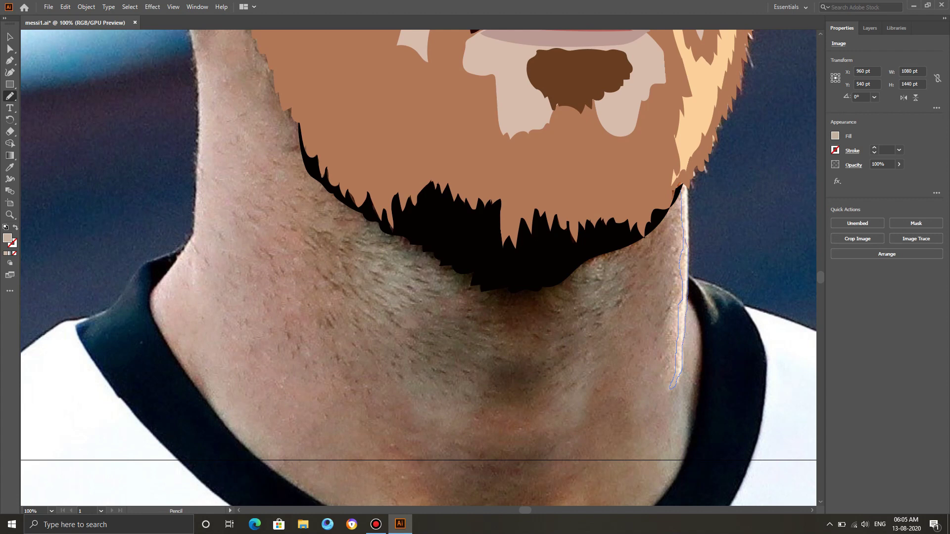
{"action": "left_click_drag", "start_coordinate": [670, 388], "coordinate": [669, 388]}
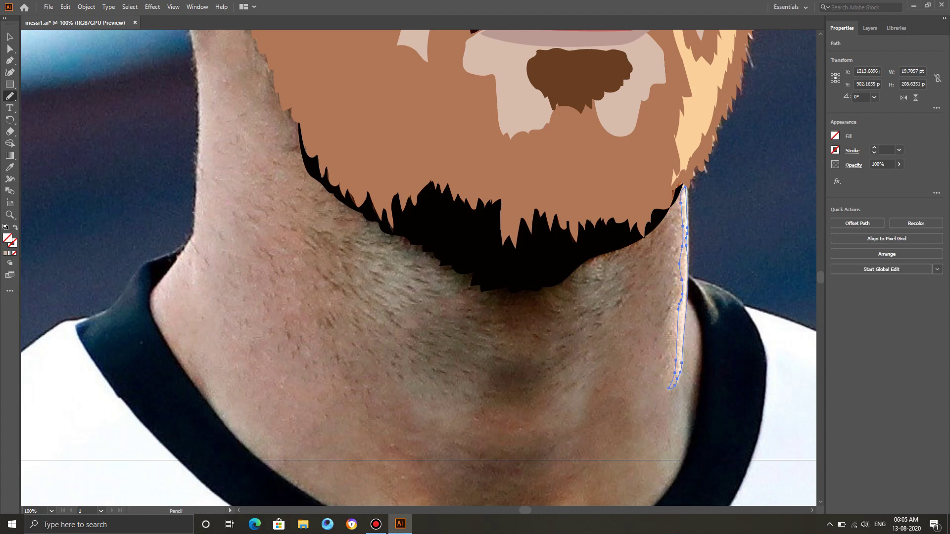
{"action": "scroll", "coordinate": [418, 267], "scroll_direction": "down", "scroll_amount": 3}
{"action": "mouse_move", "coordinate": [485, 297]}
{"action": "left_mouse_down"}
{"action": "mouse_move", "coordinate": [532, 296]}
{"action": "mouse_move", "coordinate": [545, 339]}
{"action": "mouse_move", "coordinate": [444, 320]}
{"action": "left_mouse_up"}
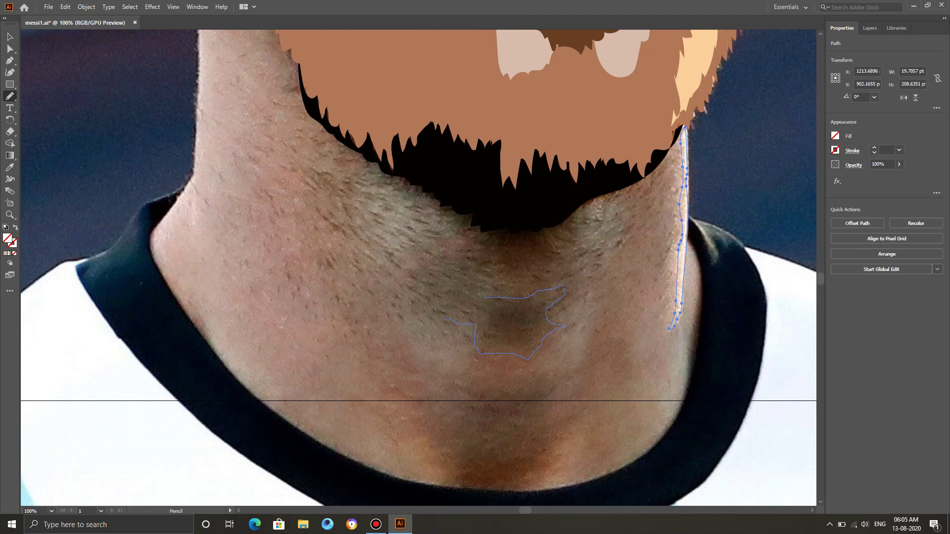
{"action": "mouse_move", "coordinate": [396, 168]}
{"action": "left_mouse_down"}
{"action": "mouse_move", "coordinate": [507, 205]}
{"action": "mouse_move", "coordinate": [599, 196]}
{"action": "left_mouse_up"}
{"action": "left_click_drag", "start_coordinate": [616, 243], "coordinate": [573, 280]}
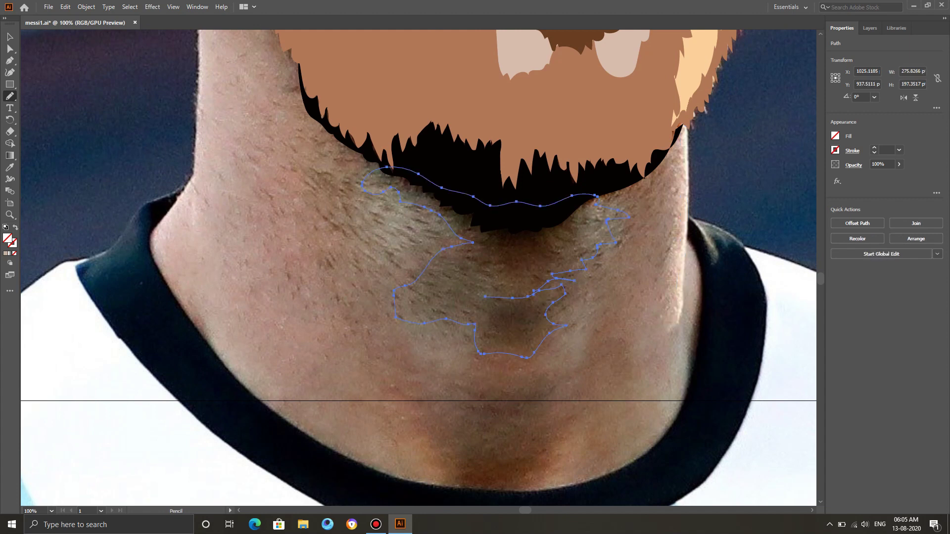
Trace the shadow at the base of the throat, about 165 by 140 pt, and fill it with sampled dark brown.
{"action": "scroll", "coordinate": [573, 280], "scroll_direction": "down", "scroll_amount": 1}
{"action": "left_click_drag", "start_coordinate": [444, 368], "coordinate": [534, 367]}
{"action": "mouse_move", "coordinate": [564, 409]}
{"action": "left_mouse_down"}
{"action": "mouse_move", "coordinate": [543, 464]}
{"action": "mouse_move", "coordinate": [474, 486]}
{"action": "mouse_move", "coordinate": [419, 382]}
{"action": "mouse_move", "coordinate": [431, 363]}
{"action": "mouse_move", "coordinate": [415, 352]}
{"action": "left_mouse_up"}
{"action": "left_click", "coordinate": [10, 168]}
{"action": "left_click", "coordinate": [490, 406]}
{"action": "key", "text": "ctrl+z"}
{"action": "left_click", "coordinate": [497, 421]}
Fill the shadow under the beard with sampled olive brown and send it behind the beard.
{"action": "key", "text": "v"}
{"action": "left_click", "coordinate": [500, 341]}
{"action": "key", "text": "i"}
{"action": "left_click", "coordinate": [475, 292]}
{"action": "key", "text": "v"}
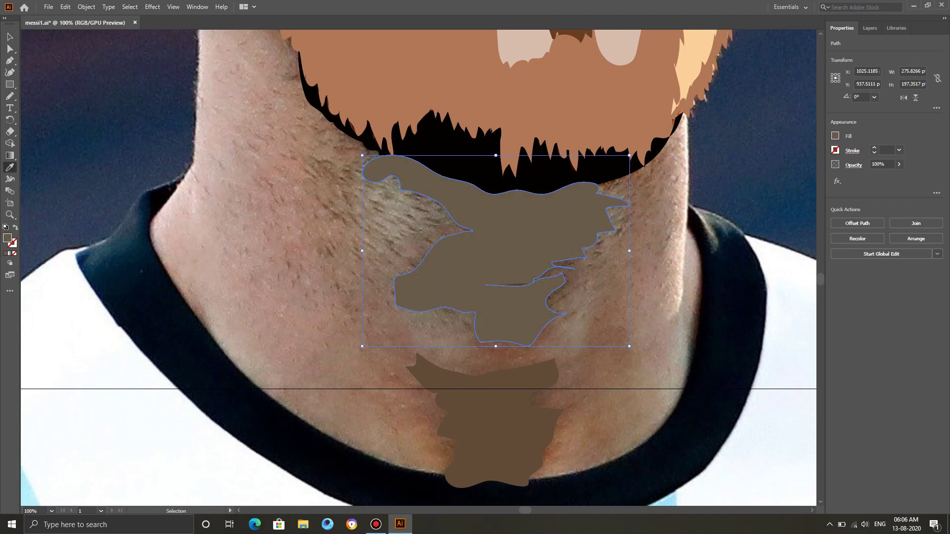
{"action": "key", "text": "ctrl+bracketleft"}
Fill the narrow highlight along the neck's right edge with sampled pale beige.
{"action": "left_click", "coordinate": [10, 37]}
{"action": "left_click", "coordinate": [683, 218]}
{"action": "left_click", "coordinate": [10, 167]}
{"action": "left_click", "coordinate": [680, 257]}
Fill the neck outline with dusty pink sampled from its left side and place it just above the photo, behind the other shapes.
{"action": "key", "text": "v"}
{"action": "left_click", "coordinate": [704, 257]}
{"action": "key", "text": "i"}
{"action": "left_click", "coordinate": [213, 218]}
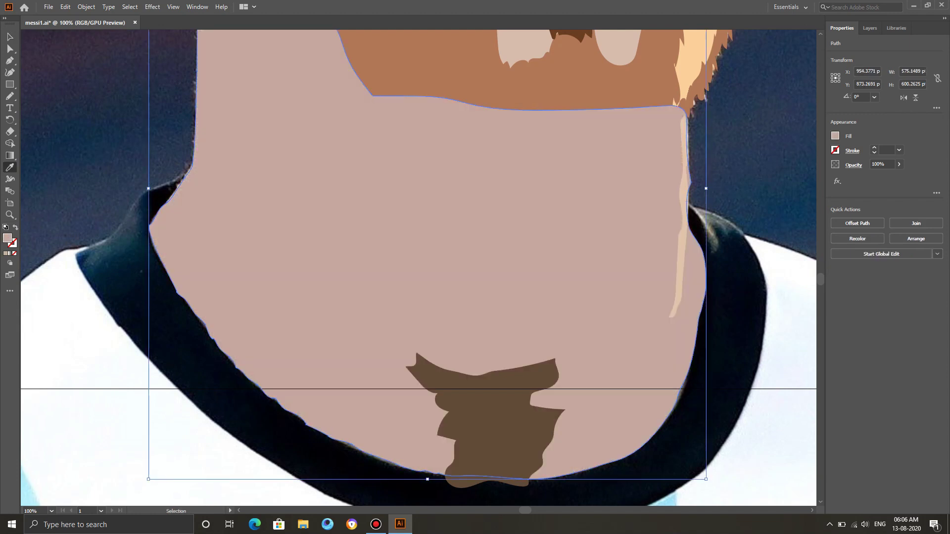
{"action": "key", "text": "ctrl+bracketleft"}
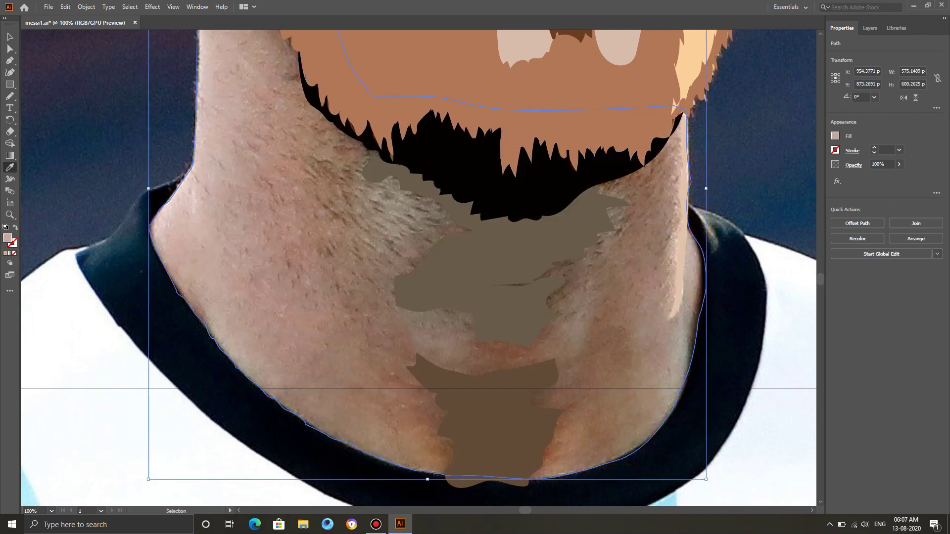
{"action": "scroll", "coordinate": [418, 267], "scroll_direction": "down", "scroll_amount": 2}
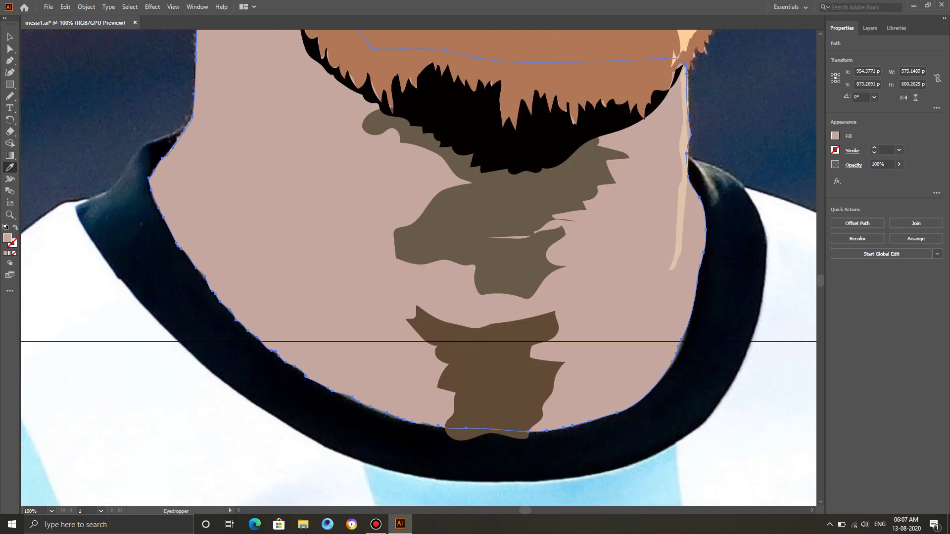
Trace the left end of the shirt collar from the neck edge over the shoulder corner, about 113 by 84 pt.
{"action": "key", "text": "ctrl+minus"}
{"action": "scroll", "coordinate": [419, 268], "scroll_direction": "down", "scroll_amount": 3}
{"action": "scroll", "coordinate": [419, 267], "scroll_direction": "left", "scroll_amount": 4}
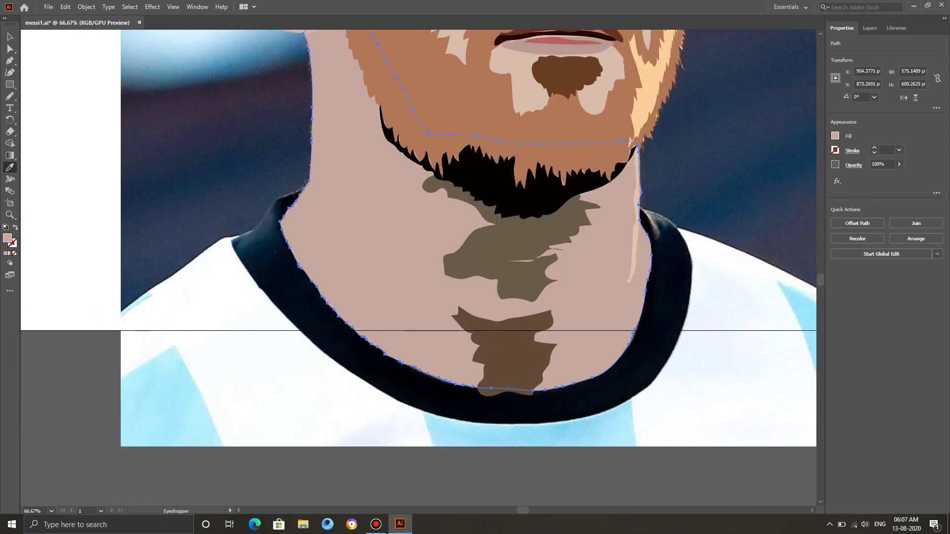
{"action": "left_click", "coordinate": [52, 511]}
{"action": "left_click", "coordinate": [66, 380]}
{"action": "scroll", "coordinate": [419, 268], "scroll_direction": "down", "scroll_amount": 7}
{"action": "scroll", "coordinate": [418, 268], "scroll_direction": "left", "scroll_amount": 6}
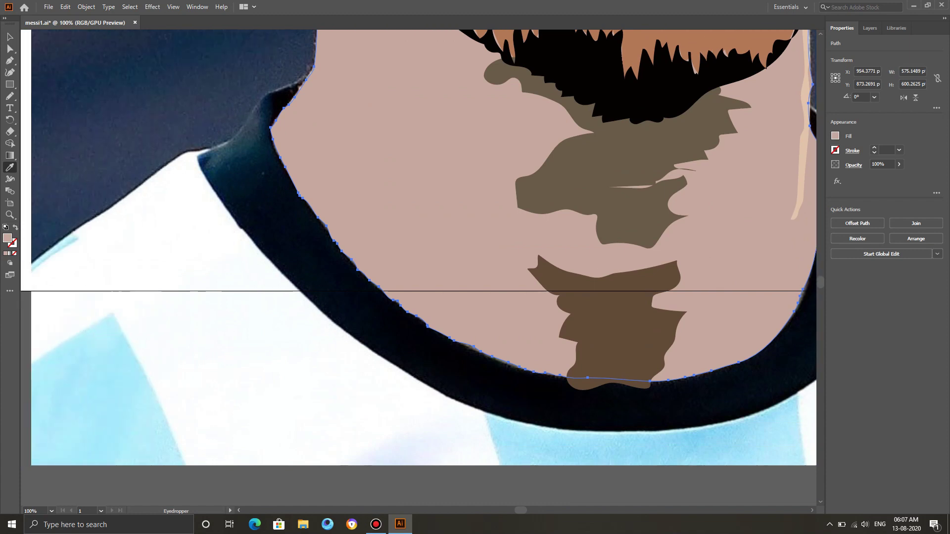
{"action": "key", "text": "v"}
{"action": "left_click", "coordinate": [638, 331]}
{"action": "key", "text": "n"}
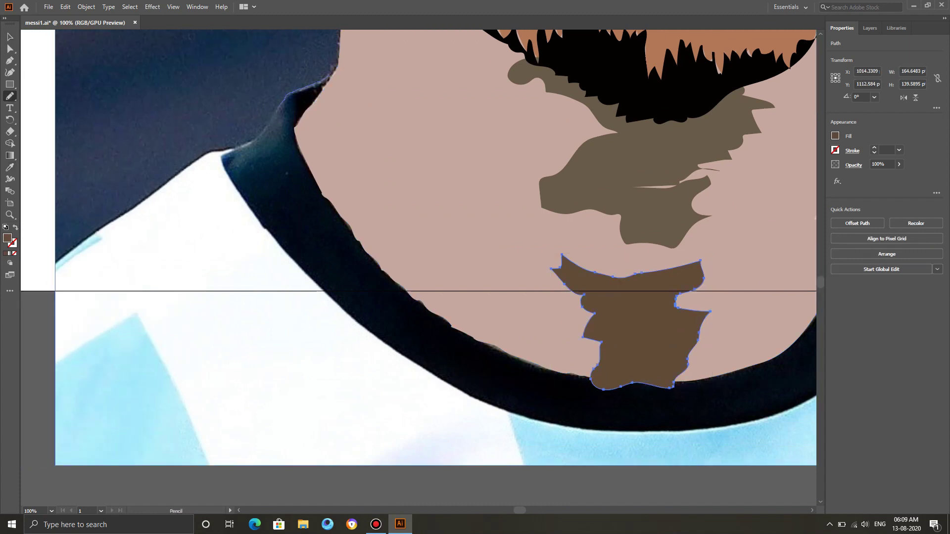
{"action": "left_click_drag", "start_coordinate": [258, 141], "coordinate": [220, 155]}
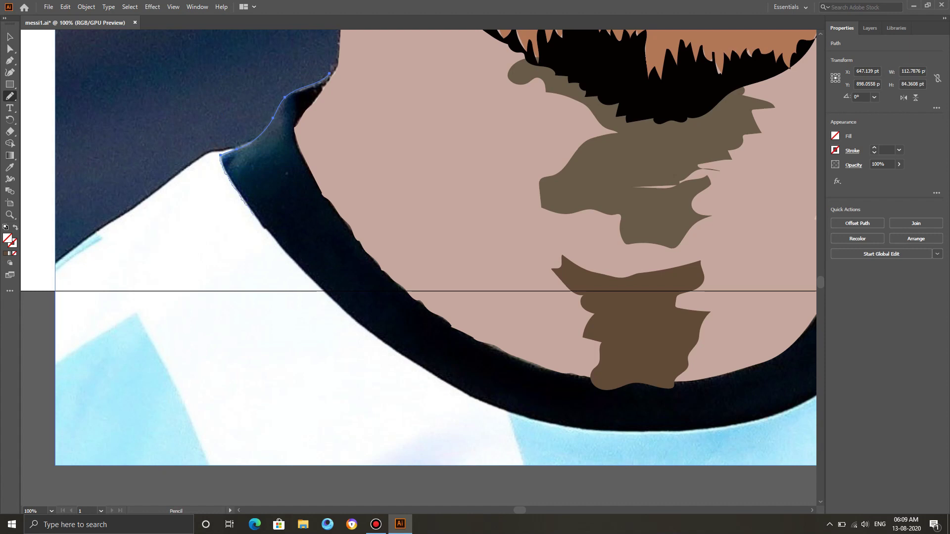
Continue the collar path down its left outer edge to the middle of the chest.
{"action": "left_click_drag", "start_coordinate": [284, 255], "coordinate": [301, 271]}
{"action": "key", "text": "ctrl+z"}
{"action": "left_click_drag", "start_coordinate": [256, 218], "coordinate": [266, 226]}
{"action": "left_click_drag", "start_coordinate": [306, 276], "coordinate": [306, 277]}
{"action": "left_click_drag", "start_coordinate": [342, 307], "coordinate": [376, 335]}
{"action": "mouse_move", "coordinate": [418, 367]}
{"action": "left_mouse_down"}
{"action": "mouse_move", "coordinate": [483, 405]}
{"action": "mouse_move", "coordinate": [621, 431]}
{"action": "left_mouse_up"}
Continue the collar path up its right outer edge, around the light patch, and back across the neck.
{"action": "scroll", "coordinate": [621, 431], "scroll_direction": "right", "scroll_amount": 5}
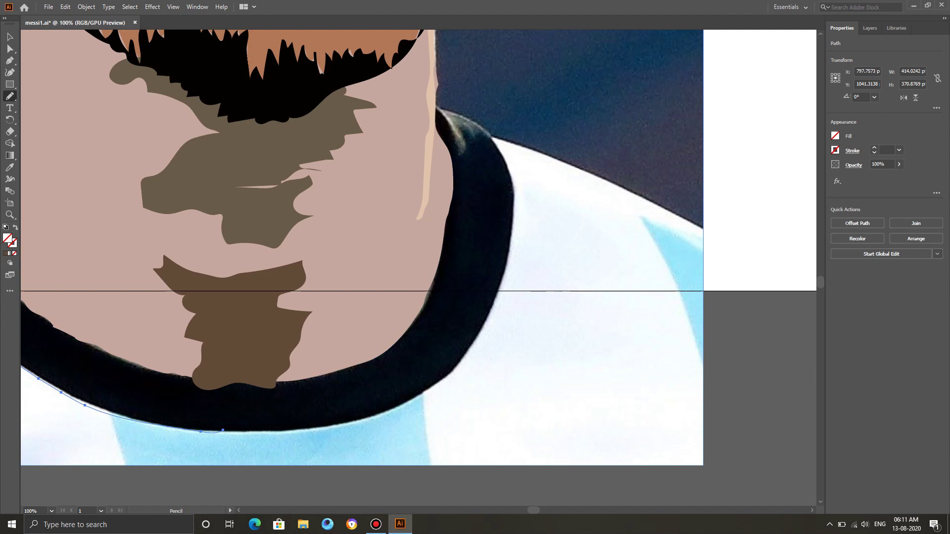
{"action": "left_click_drag", "start_coordinate": [272, 432], "coordinate": [313, 429]}
{"action": "left_click_drag", "start_coordinate": [395, 407], "coordinate": [438, 387]}
{"action": "left_click_drag", "start_coordinate": [503, 268], "coordinate": [506, 258]}
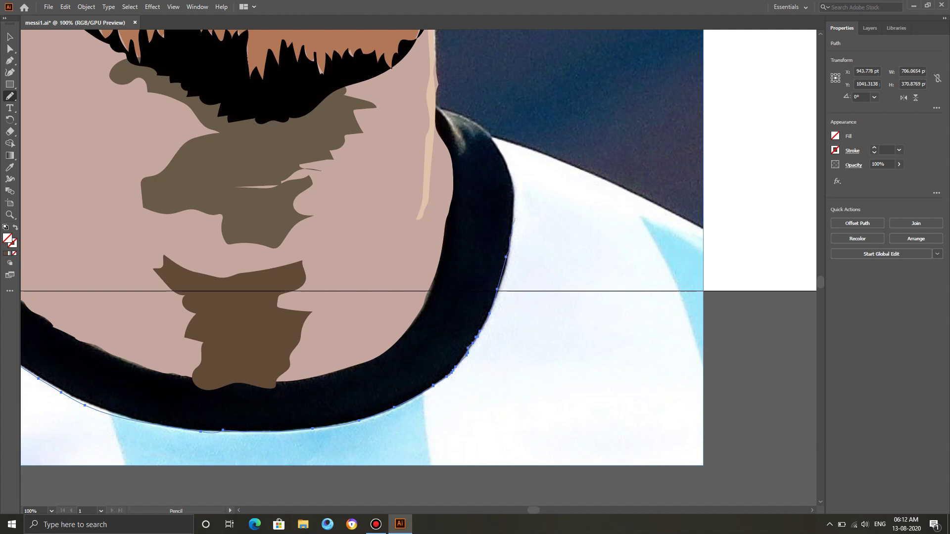
{"action": "left_click_drag", "start_coordinate": [492, 135], "coordinate": [492, 134]}
{"action": "mouse_move", "coordinate": [436, 107]}
{"action": "left_mouse_down"}
{"action": "mouse_move", "coordinate": [303, 334]}
{"action": "mouse_move", "coordinate": [120, 243]}
{"action": "left_mouse_up"}
Close the collar outline, fill it with sampled dark navy, and place it just above the photo, behind the neck.
{"action": "scroll", "coordinate": [446, 383], "scroll_direction": "left", "scroll_amount": 5}
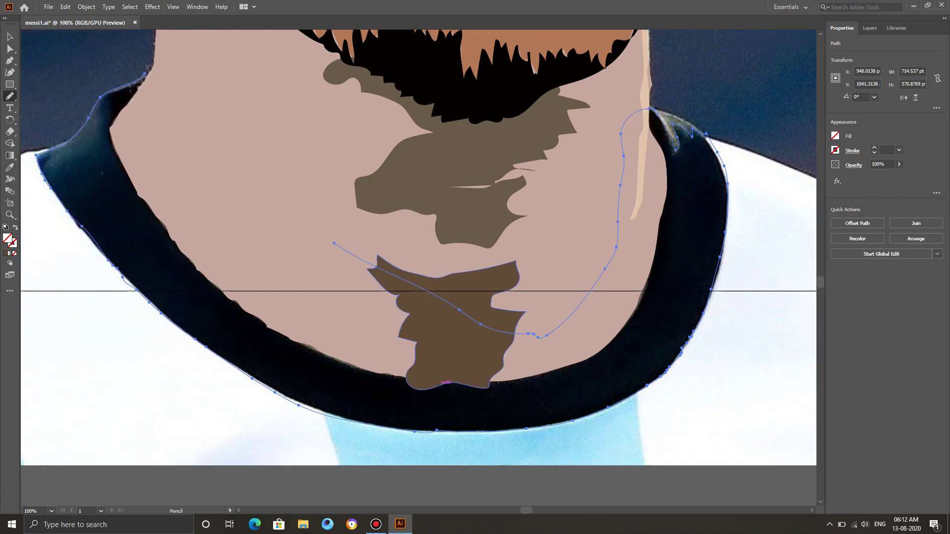
{"action": "left_click_drag", "start_coordinate": [334, 244], "coordinate": [145, 73]}
{"action": "key", "text": "i"}
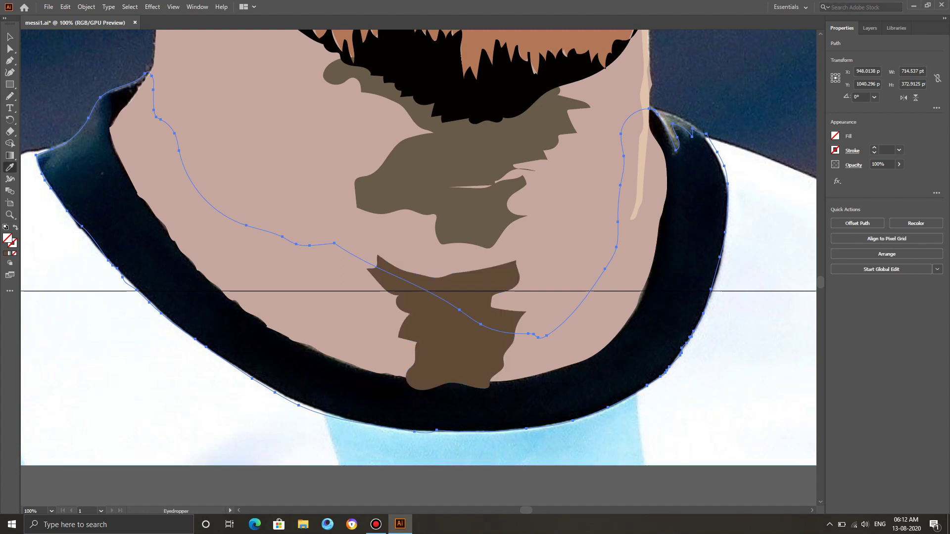
{"action": "left_click", "coordinate": [124, 208]}
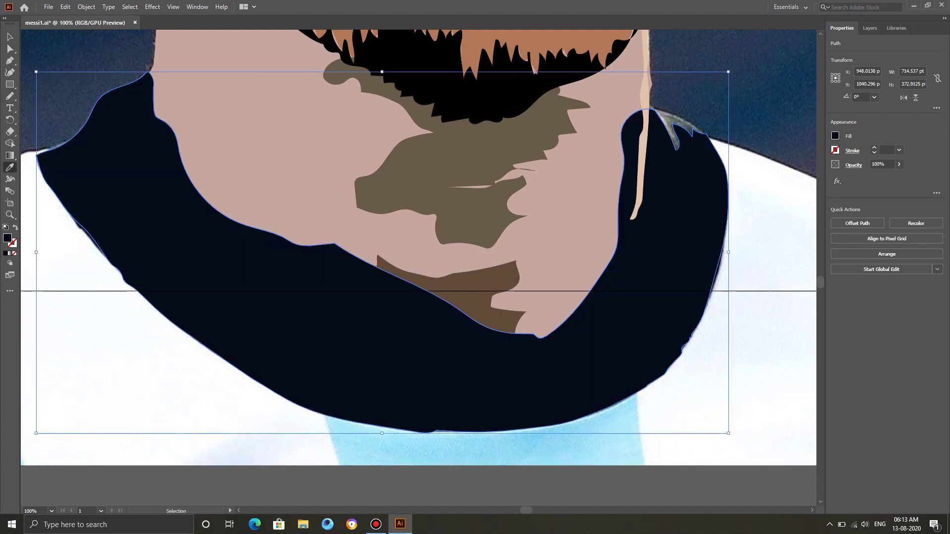
{"action": "key", "text": "ctrl+shift+["}
{"action": "key", "text": "ctrl+]"}
Resample the collar's dark navy fill from its right outer edge.
{"action": "left_click", "coordinate": [717, 84]}
{"action": "key", "text": "v"}
{"action": "left_click", "coordinate": [718, 85]}
{"action": "key", "text": "n"}
{"action": "key", "text": "v"}
{"action": "left_click", "coordinate": [693, 248]}
{"action": "key", "text": "i"}
{"action": "left_click", "coordinate": [720, 270]}
Trace the light patch at the collar's right end, about 58 by 52 pt, fill it with sampled grey-green, and send it behind the collar.
{"action": "key", "text": "v"}
{"action": "left_click", "coordinate": [717, 84]}
{"action": "key", "text": "n"}
{"action": "left_click_drag", "start_coordinate": [705, 138], "coordinate": [652, 108]}
{"action": "left_click", "coordinate": [10, 168]}
{"action": "left_click", "coordinate": [669, 123]}
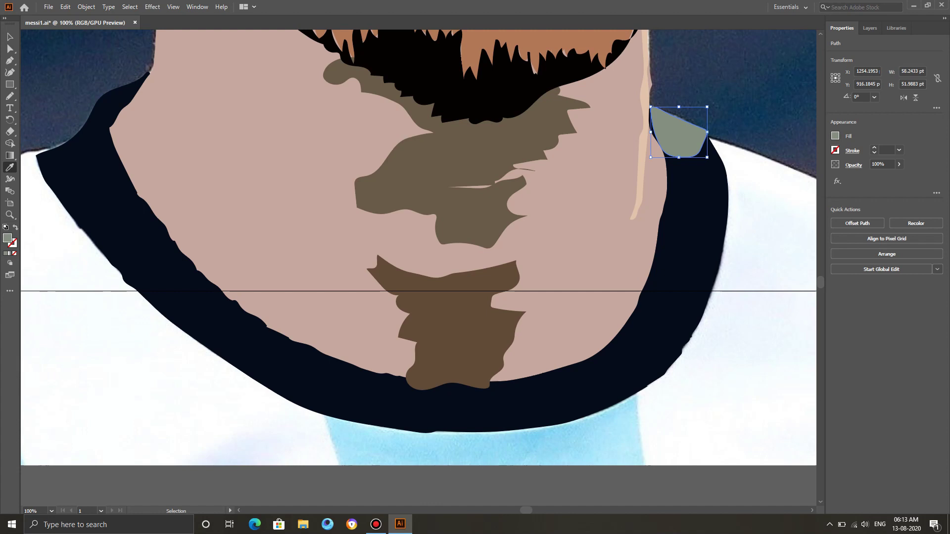
{"action": "key", "text": "ctrl+bracketleft"}
Trace the blue shirt stripe below the collar's centre, about 329 by 169 pt, fill it with sampled light blue, and send it behind the collar.
{"action": "scroll", "coordinate": [418, 247], "scroll_direction": "down", "scroll_amount": 3}
{"action": "key", "text": "n"}
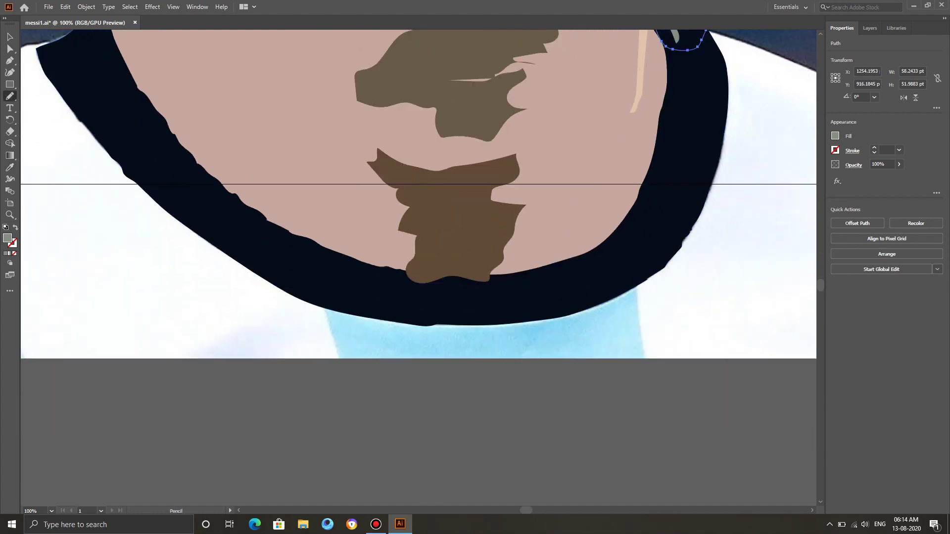
{"action": "mouse_move", "coordinate": [329, 334]}
{"action": "left_mouse_down"}
{"action": "mouse_move", "coordinate": [359, 395]}
{"action": "mouse_move", "coordinate": [643, 369]}
{"action": "left_mouse_up"}
{"action": "mouse_move", "coordinate": [638, 327]}
{"action": "left_mouse_down"}
{"action": "mouse_move", "coordinate": [598, 281]}
{"action": "mouse_move", "coordinate": [329, 320]}
{"action": "left_mouse_up"}
{"action": "key", "text": "i"}
{"action": "left_click", "coordinate": [375, 342]}
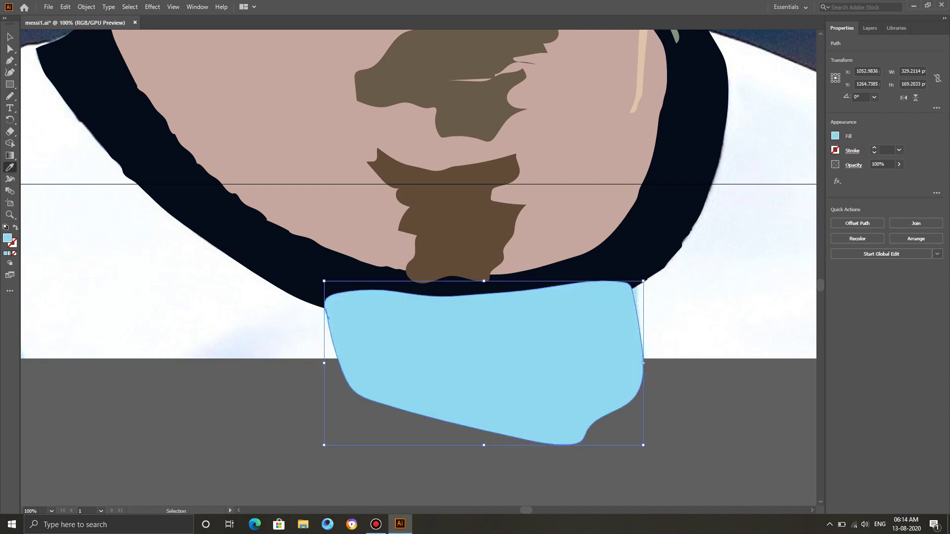
{"action": "key", "text": "ctrl+bracketleft"}
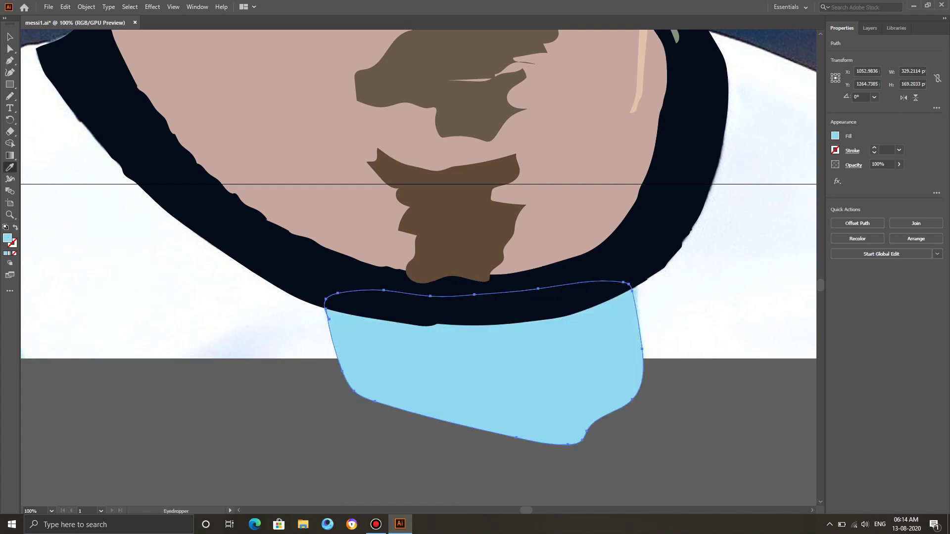
Trace the blue stripe at the shirt's lower left, about 231 by 243 pt, and fill it with sampled light cyan.
{"action": "key", "text": "v"}
{"action": "left_click", "coordinate": [277, 327]}
{"action": "scroll", "coordinate": [278, 326], "scroll_direction": "left", "scroll_amount": 6}
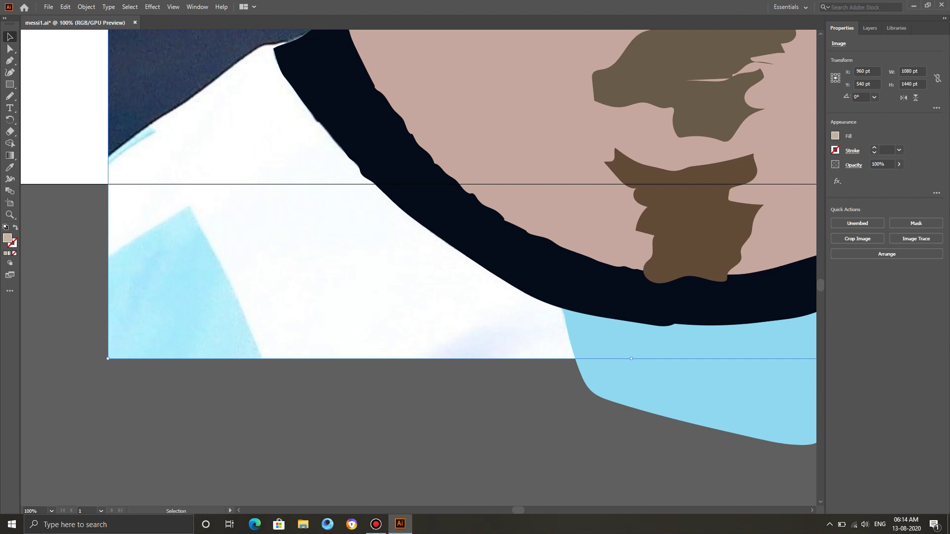
{"action": "key", "text": "n"}
{"action": "mouse_move", "coordinate": [139, 238]}
{"action": "left_mouse_down"}
{"action": "mouse_move", "coordinate": [190, 206]}
{"action": "mouse_move", "coordinate": [246, 333]}
{"action": "mouse_move", "coordinate": [184, 365]}
{"action": "left_mouse_up"}
{"action": "key", "text": "ctrl+z"}
{"action": "mouse_move", "coordinate": [150, 233]}
{"action": "left_mouse_down"}
{"action": "mouse_move", "coordinate": [188, 207]}
{"action": "mouse_move", "coordinate": [216, 259]}
{"action": "left_mouse_up"}
{"action": "scroll", "coordinate": [216, 259], "scroll_direction": "down", "scroll_amount": 3}
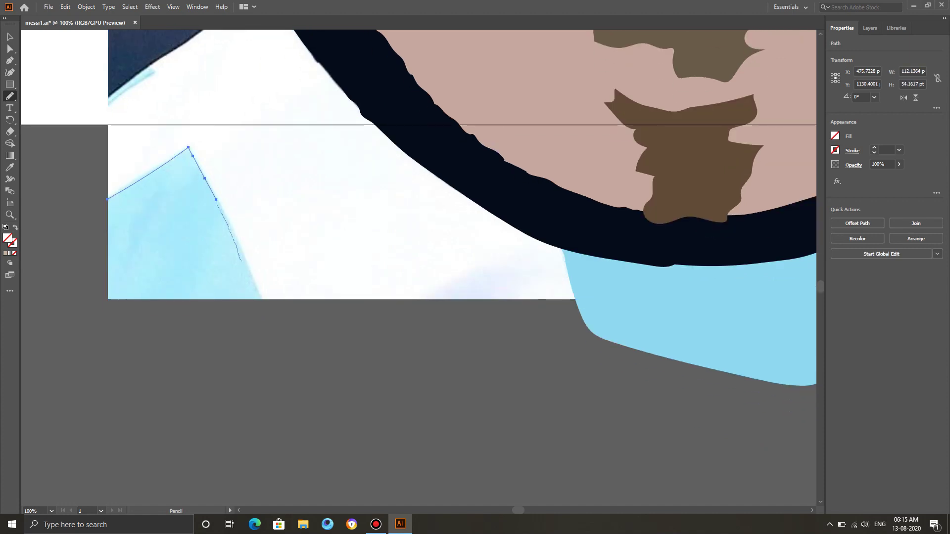
{"action": "mouse_move", "coordinate": [183, 373]}
{"action": "left_mouse_down"}
{"action": "mouse_move", "coordinate": [79, 224]}
{"action": "mouse_move", "coordinate": [107, 199]}
{"action": "left_mouse_up"}
{"action": "key", "text": "i"}
{"action": "left_click", "coordinate": [151, 218]}
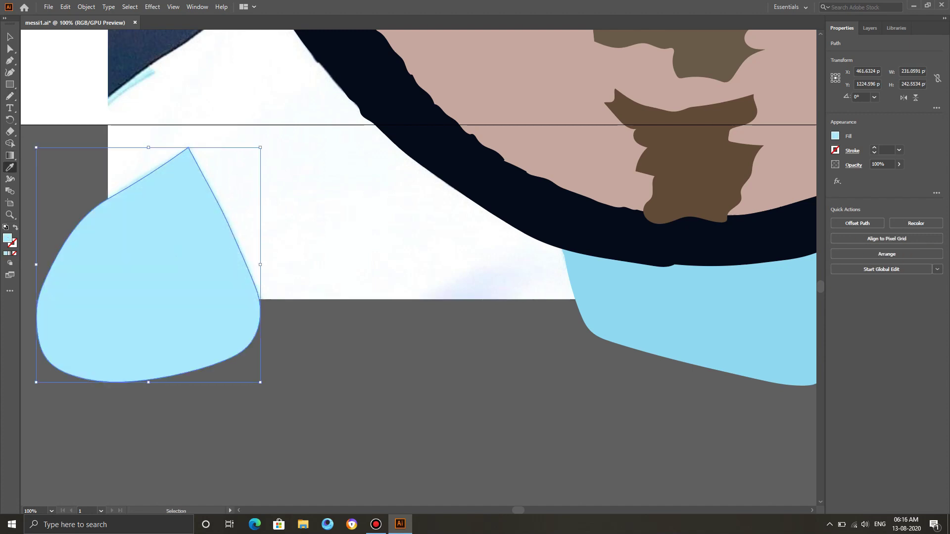
Trace the small blue strip on the left shoulder's edge and fill it with sampled pale cyan.
{"action": "scroll", "coordinate": [216, 210], "scroll_direction": "up", "scroll_amount": 3}
{"action": "left_click", "coordinate": [218, 209]}
{"action": "key", "text": "n"}
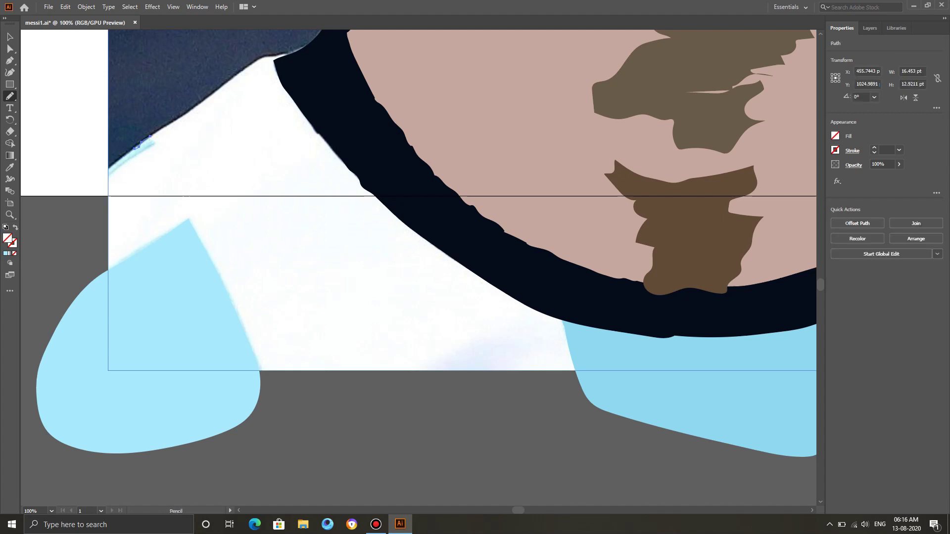
{"action": "left_click_drag", "start_coordinate": [153, 142], "coordinate": [154, 144]}
{"action": "left_click_drag", "start_coordinate": [107, 175], "coordinate": [108, 168]}
{"action": "left_click", "coordinate": [9, 168]}
{"action": "left_click", "coordinate": [131, 154]}
{"action": "key", "text": "ctrl+shift+a"}
Trace the left part of the shirt from the collar to below the photo, about 505 by 358 pt, and fill it with sampled white.
{"action": "key", "text": "n"}
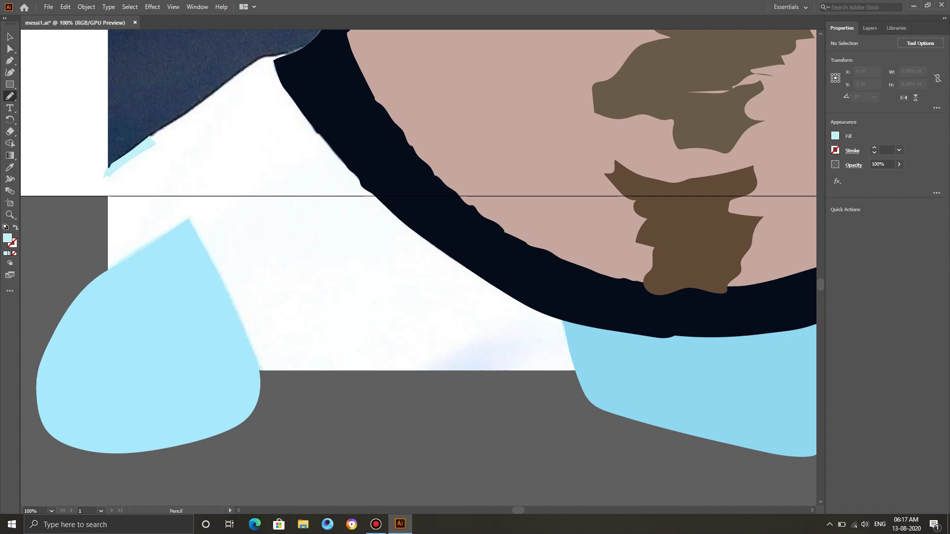
{"action": "mouse_move", "coordinate": [294, 50]}
{"action": "left_mouse_down"}
{"action": "mouse_move", "coordinate": [435, 222]}
{"action": "mouse_move", "coordinate": [544, 387]}
{"action": "mouse_move", "coordinate": [312, 388]}
{"action": "mouse_move", "coordinate": [99, 317]}
{"action": "mouse_move", "coordinate": [90, 194]}
{"action": "mouse_move", "coordinate": [151, 136]}
{"action": "left_mouse_up"}
{"action": "left_click", "coordinate": [191, 166]}
{"action": "key", "text": "ctrl+shift+z"}
{"action": "key", "text": "i"}
{"action": "left_click", "coordinate": [192, 166]}
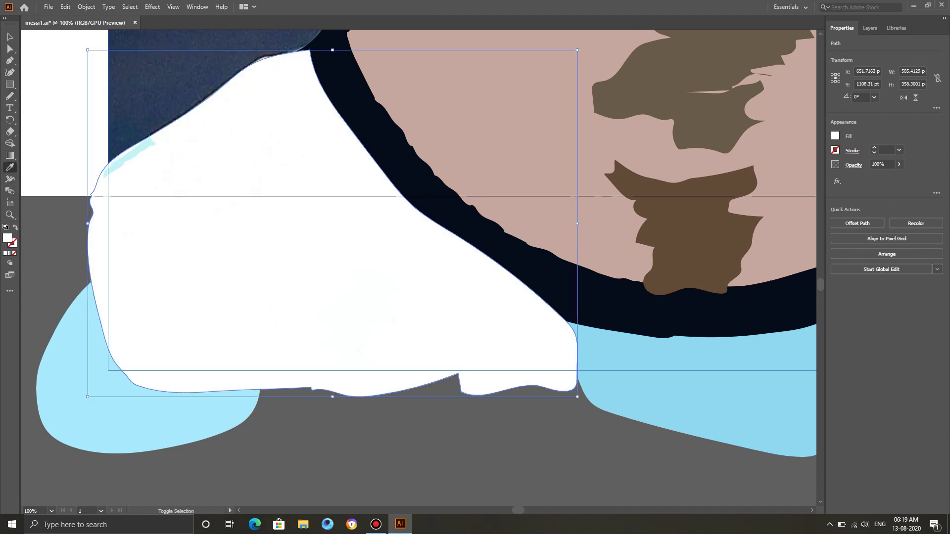
Send the white left shirt shape behind the blue stripes and the collar.
{"action": "key", "text": "ctrl+shift+["}
{"action": "key", "text": "v"}
{"action": "left_click", "coordinate": [191, 166]}
Trace the blue stripe on the shirt's right shoulder, extending it past the photo's edge, and fill it with sampled light cyan.
{"action": "left_click", "coordinate": [52, 511]}
{"action": "left_click", "coordinate": [74, 368]}
{"action": "left_click", "coordinate": [51, 512]}
{"action": "left_click", "coordinate": [74, 389]}
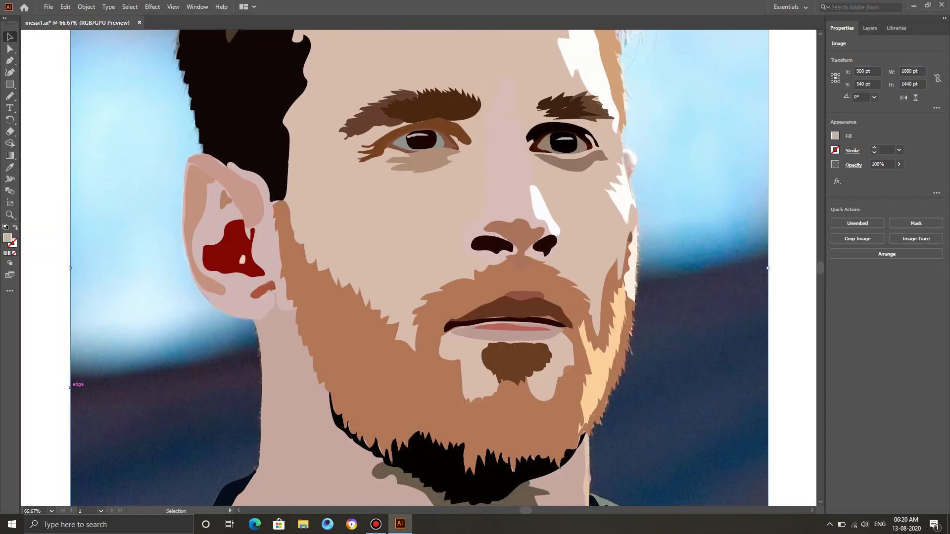
{"action": "scroll", "coordinate": [307, 396], "scroll_direction": "down", "scroll_amount": 1}
{"action": "scroll", "coordinate": [308, 397], "scroll_direction": "up", "scroll_amount": 2}
{"action": "scroll", "coordinate": [308, 395], "scroll_direction": "down", "scroll_amount": 8}
{"action": "scroll", "coordinate": [308, 395], "scroll_direction": "right", "scroll_amount": 4}
{"action": "left_click", "coordinate": [51, 511]}
{"action": "left_click", "coordinate": [66, 380]}
{"action": "scroll", "coordinate": [307, 396], "scroll_direction": "down", "scroll_amount": 14}
{"action": "scroll", "coordinate": [307, 396], "scroll_direction": "right", "scroll_amount": 10}
{"action": "left_click", "coordinate": [10, 96]}
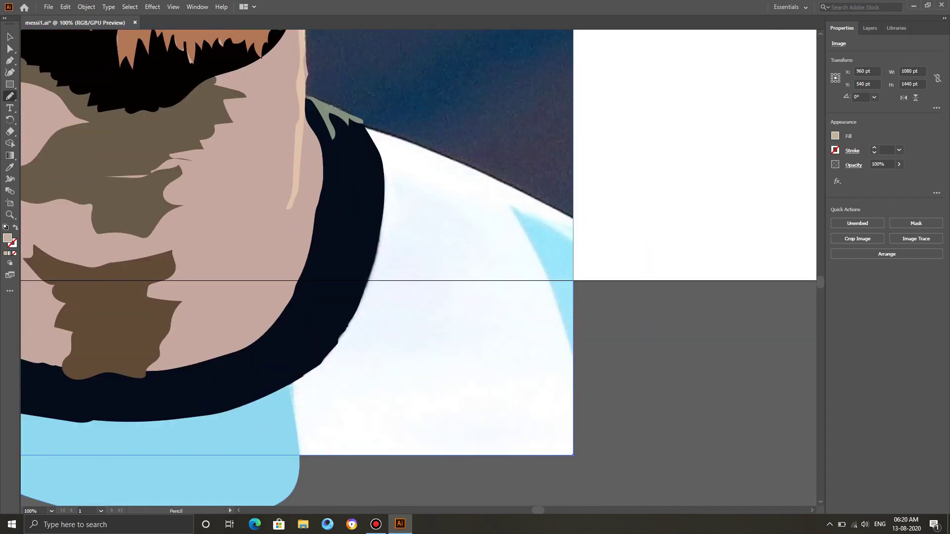
{"action": "mouse_move", "coordinate": [510, 204]}
{"action": "left_mouse_down"}
{"action": "mouse_move", "coordinate": [584, 352]}
{"action": "mouse_move", "coordinate": [571, 228]}
{"action": "left_mouse_up"}
{"action": "left_click", "coordinate": [10, 168]}
{"action": "left_click", "coordinate": [560, 262]}
{"action": "left_click", "coordinate": [10, 37]}
{"action": "left_click", "coordinate": [457, 297]}
Trace the right part of the shirt, about 396 by 380 pt, fill it with sampled bluish white, and send it behind the stripe and collar.
{"action": "left_click", "coordinate": [10, 96]}
{"action": "left_click_drag", "start_coordinate": [398, 139], "coordinate": [499, 177]}
{"action": "mouse_move", "coordinate": [574, 217]}
{"action": "left_mouse_down"}
{"action": "mouse_move", "coordinate": [607, 387]}
{"action": "mouse_move", "coordinate": [406, 466]}
{"action": "mouse_move", "coordinate": [301, 459]}
{"action": "mouse_move", "coordinate": [295, 396]}
{"action": "mouse_move", "coordinate": [359, 465]}
{"action": "mouse_move", "coordinate": [310, 466]}
{"action": "mouse_move", "coordinate": [322, 305]}
{"action": "mouse_move", "coordinate": [365, 127]}
{"action": "left_mouse_up"}
{"action": "key", "text": "i"}
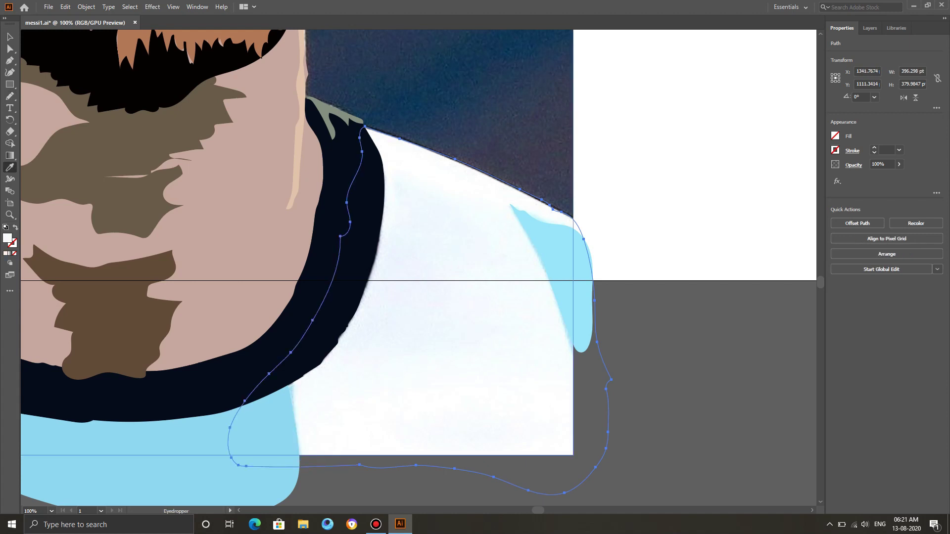
{"action": "left_click", "coordinate": [430, 267]}
{"action": "key", "text": "ctrl+["}
{"action": "key", "text": "ctrl+["}
{"action": "key", "text": "ctrl+["}
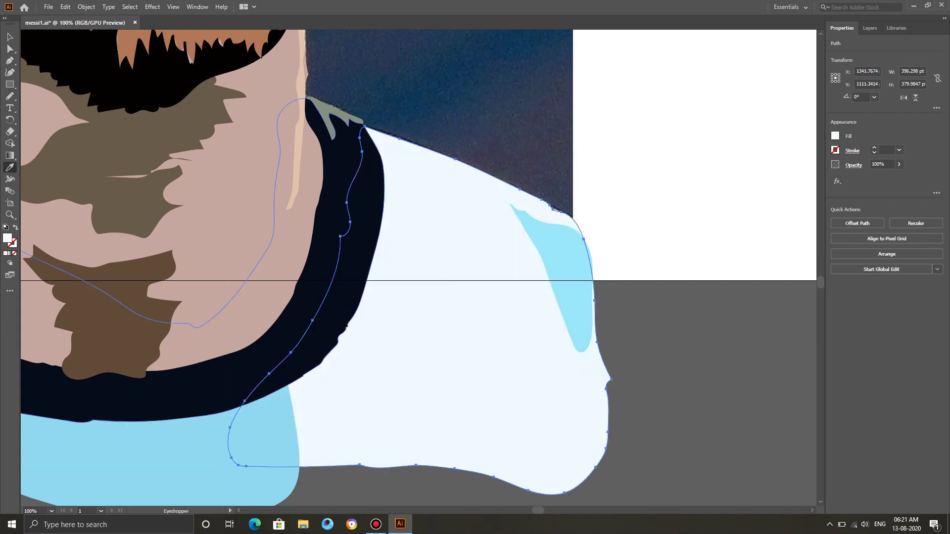
Trace the dark background area left of the neck, about 389 by 403 pt, fill it with sampled dark blue, and send it behind the portrait.
{"action": "left_click", "coordinate": [52, 511]}
{"action": "left_click", "coordinate": [74, 402]}
{"action": "left_click", "coordinate": [52, 511]}
{"action": "left_click", "coordinate": [74, 412]}
{"action": "scroll", "coordinate": [316, 277], "scroll_direction": "up", "scroll_amount": 5}
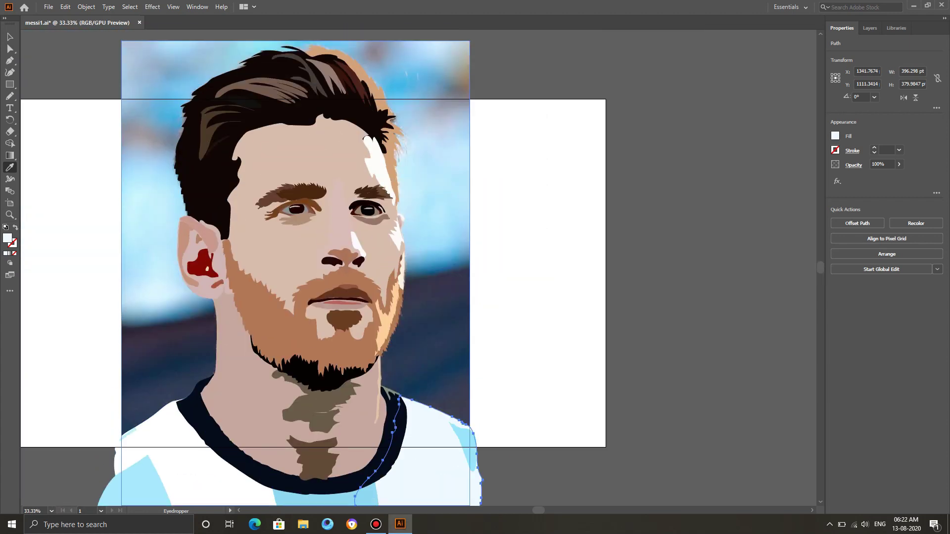
{"action": "scroll", "coordinate": [314, 268], "scroll_direction": "down", "scroll_amount": 1}
{"action": "key", "text": "n"}
{"action": "mouse_move", "coordinate": [124, 318]}
{"action": "left_mouse_down"}
{"action": "mouse_move", "coordinate": [197, 304]}
{"action": "mouse_move", "coordinate": [185, 396]}
{"action": "mouse_move", "coordinate": [123, 317]}
{"action": "left_mouse_up"}
{"action": "key", "text": "i"}
{"action": "left_click", "coordinate": [160, 350]}
{"action": "key", "text": "ctrl+bracketleft"}
{"action": "key", "text": "ctrl+bracketleft"}
{"action": "key", "text": "ctrl+bracketleft"}
{"action": "key", "text": "ctrl+bracketleft"}
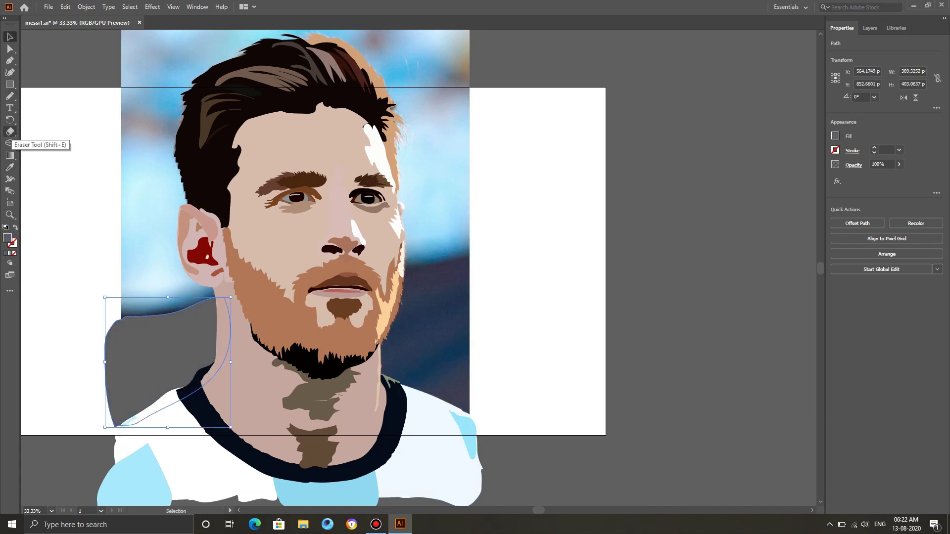
Trace the dark background area right of the neck, about 390 by 535 pt, fill it with sampled navy, and move it behind the portrait.
{"action": "left_click", "coordinate": [10, 96]}
{"action": "mouse_move", "coordinate": [406, 266]}
{"action": "left_mouse_down"}
{"action": "mouse_move", "coordinate": [493, 319]}
{"action": "mouse_move", "coordinate": [370, 352]}
{"action": "mouse_move", "coordinate": [406, 266]}
{"action": "left_mouse_up"}
{"action": "key", "text": "i"}
{"action": "left_click", "coordinate": [431, 317]}
{"action": "key", "text": "ctrl+bracketleft"}
{"action": "key", "text": "ctrl+bracketleft"}
{"action": "key", "text": "ctrl+bracketleft"}
{"action": "key", "text": "ctrl+bracketleft"}
{"action": "key", "text": "ctrl+bracketleft"}
{"action": "key", "text": "ctrl+bracketleft"}
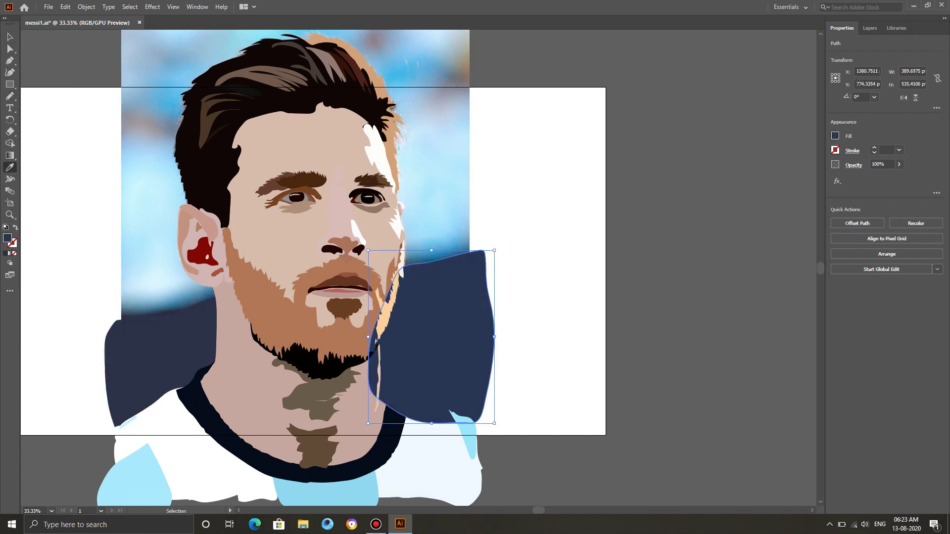
{"action": "key", "text": "ctrl+bracketright"}
{"action": "left_click", "coordinate": [9, 37]}
{"action": "left_click", "coordinate": [54, 58]}
Trace a background patch on each side of the hair and a band above each dark background area.
{"action": "left_click", "coordinate": [9, 96]}
{"action": "mouse_move", "coordinate": [414, 132]}
{"action": "left_mouse_down"}
{"action": "mouse_move", "coordinate": [470, 63]}
{"action": "mouse_move", "coordinate": [414, 132]}
{"action": "left_mouse_up"}
{"action": "left_click_drag", "start_coordinate": [177, 135], "coordinate": [174, 126]}
{"action": "mouse_move", "coordinate": [121, 298]}
{"action": "left_mouse_down"}
{"action": "mouse_move", "coordinate": [214, 299]}
{"action": "mouse_move", "coordinate": [121, 297]}
{"action": "left_mouse_up"}
{"action": "mouse_move", "coordinate": [478, 228]}
{"action": "left_mouse_down"}
{"action": "mouse_move", "coordinate": [471, 253]}
{"action": "mouse_move", "coordinate": [478, 228]}
{"action": "left_mouse_up"}
Fill the bands above the right and left dark background areas with blues sampled from the photo.
{"action": "key", "text": "i"}
{"action": "left_click", "coordinate": [435, 244]}
{"action": "key", "text": "v"}
{"action": "left_click", "coordinate": [165, 288]}
{"action": "key", "text": "i"}
{"action": "left_click", "coordinate": [166, 298]}
Arrange the two blue bands behind the portrait and the dark background areas, keeping them in front of the photo.
{"action": "key", "text": "v"}
{"action": "key", "text": "ctrl+shift+["}
{"action": "key", "text": "v"}
{"action": "left_click", "coordinate": [435, 248]}
{"action": "key", "text": "ctrl+shift+["}
{"action": "key", "text": "ctrl+apostrophe"}
{"action": "key", "text": "ctrl+apostrophe"}
{"action": "key", "text": "ctrl+["}
{"action": "key", "text": "ctrl+["}
{"action": "key", "text": "ctrl+["}
{"action": "key", "text": "ctrl+]"}
{"action": "left_click", "coordinate": [529, 208]}
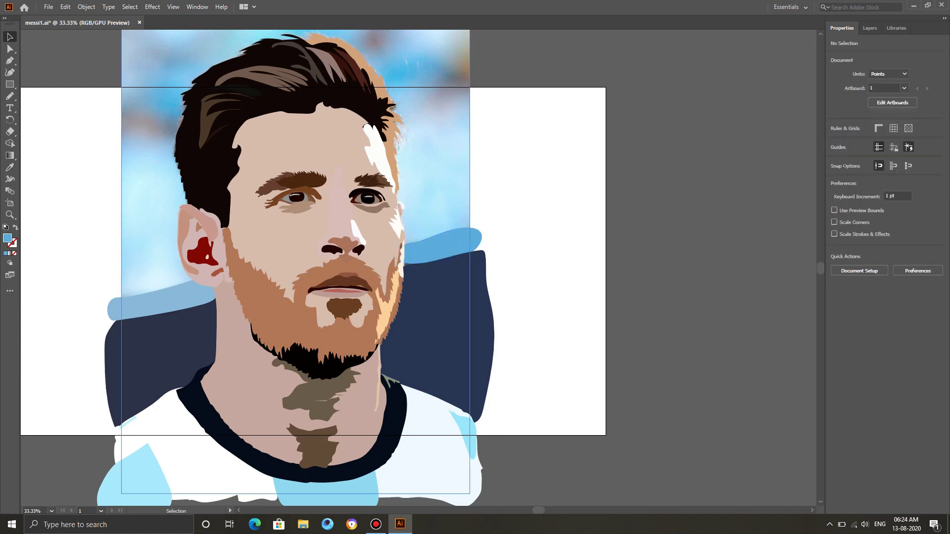
Fill the patch left of the hair with sampled grey and the upper-right patch with sampled lavender grey.
{"action": "left_click", "coordinate": [149, 139]}
{"action": "left_click", "coordinate": [10, 167]}
{"action": "left_click", "coordinate": [148, 122]}
{"action": "left_click", "coordinate": [10, 36]}
{"action": "left_click", "coordinate": [434, 89]}
{"action": "left_click", "coordinate": [10, 167]}
{"action": "left_click", "coordinate": [452, 105]}
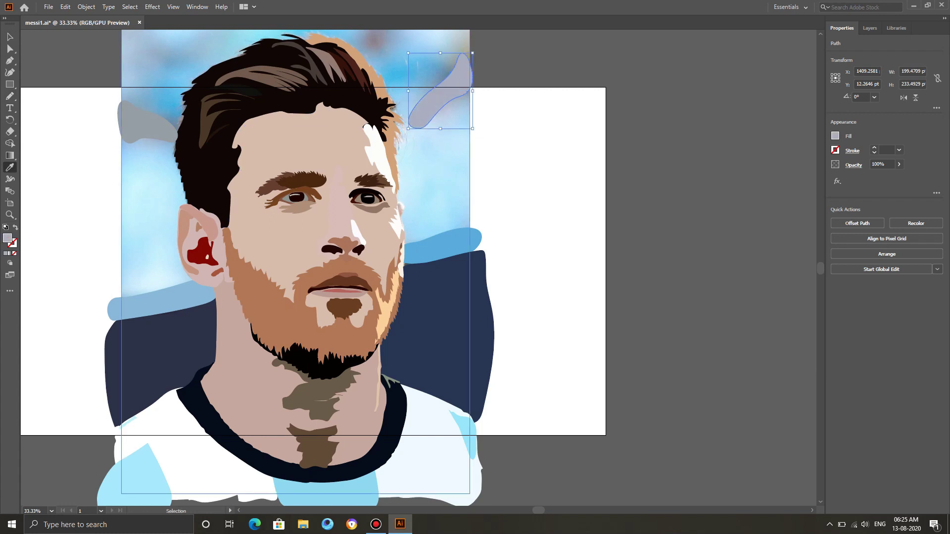
{"action": "key", "text": "a"}
{"action": "left_click", "coordinate": [148, 112]}
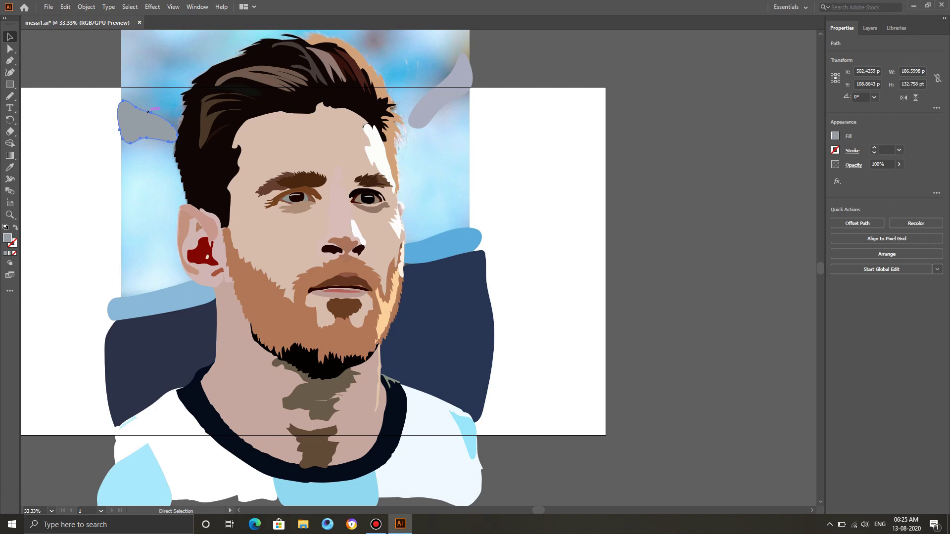
Trace the bright blue patches on both sides of the hair and a large background outline around the head.
{"action": "scroll", "coordinate": [163, 129], "scroll_direction": "up", "scroll_amount": 3}
{"action": "key", "text": "n"}
{"action": "mouse_move", "coordinate": [366, 142]}
{"action": "left_mouse_down"}
{"action": "mouse_move", "coordinate": [377, 171]}
{"action": "mouse_move", "coordinate": [365, 143]}
{"action": "left_mouse_up"}
{"action": "key", "text": "ctrl+z"}
{"action": "mouse_move", "coordinate": [101, 87]}
{"action": "left_mouse_down"}
{"action": "mouse_move", "coordinate": [67, 163]}
{"action": "mouse_move", "coordinate": [107, 337]}
{"action": "mouse_move", "coordinate": [321, 391]}
{"action": "mouse_move", "coordinate": [474, 88]}
{"action": "mouse_move", "coordinate": [93, 94]}
{"action": "left_mouse_up"}
{"action": "key", "text": "v"}
{"action": "left_click_drag", "start_coordinate": [205, 200], "coordinate": [171, 130]}
Fill the left patch, about 192 by 197 pt, and the right patch, about 279 by 170 pt, with sampled bright blue.
{"action": "key", "text": "i"}
{"action": "left_click", "coordinate": [167, 166]}
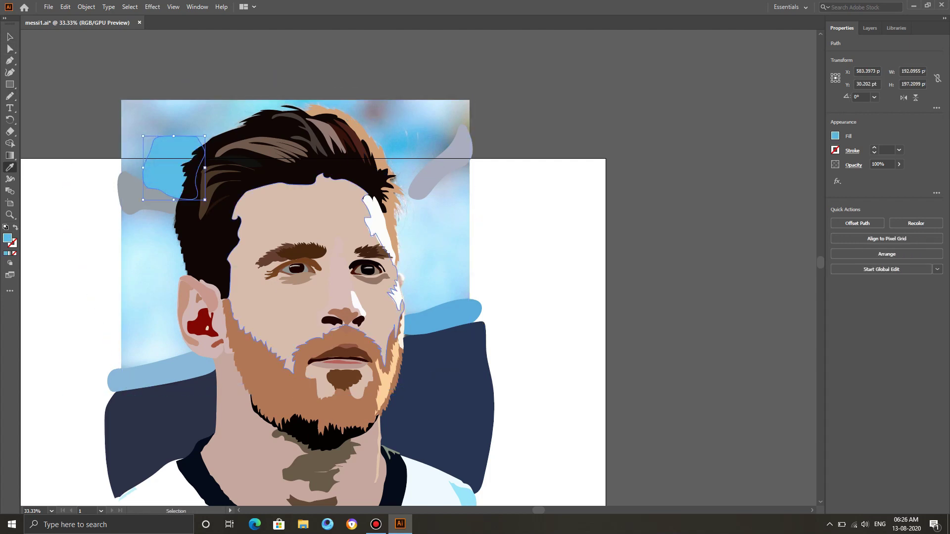
{"action": "key", "text": "v"}
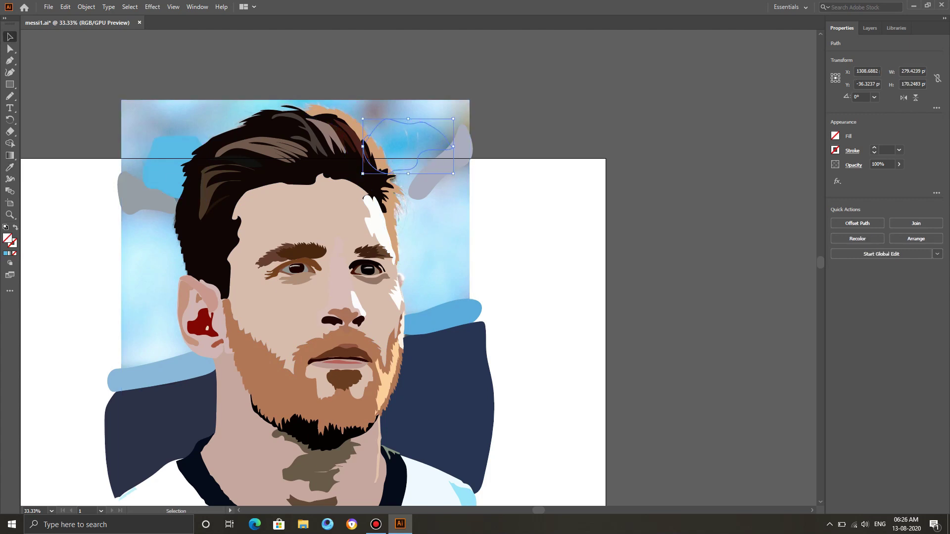
{"action": "key", "text": "i"}
{"action": "left_click", "coordinate": [396, 146]}
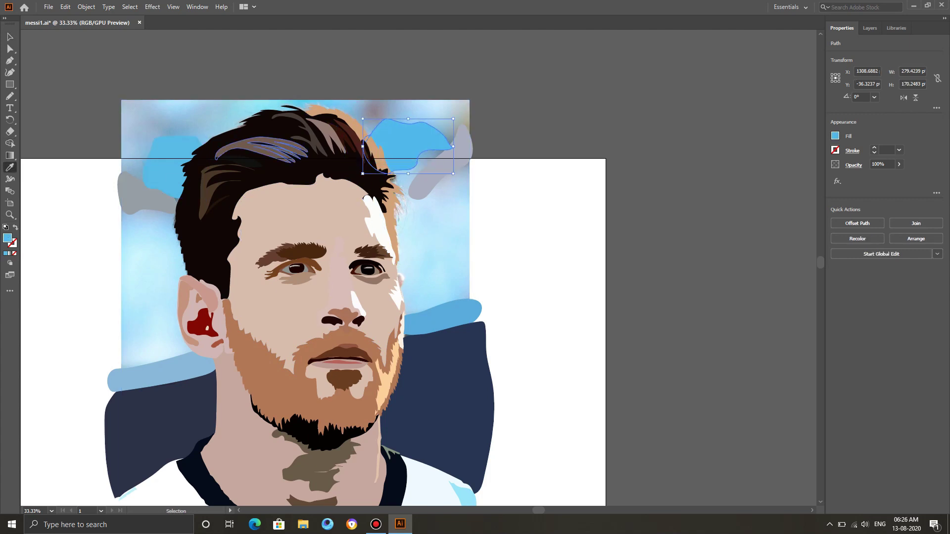
Fill the large background shape, about 1294 by 987 pt, with sampled pale cyan and send it behind the portrait.
{"action": "left_click", "coordinate": [429, 375]}
{"action": "key", "text": "i"}
{"action": "left_click", "coordinate": [433, 285]}
{"action": "key", "text": "ctrl+["}
{"action": "key", "text": "ctrl+["}
{"action": "key", "text": "ctrl+["}
{"action": "key", "text": "ctrl+["}
{"action": "key", "text": "ctrl+["}
{"action": "key", "text": "ctrl+["}
{"action": "key", "text": "ctrl+["}
{"action": "key", "text": "ctrl+["}
{"action": "key", "text": "ctrl+["}
{"action": "key", "text": "ctrl+["}
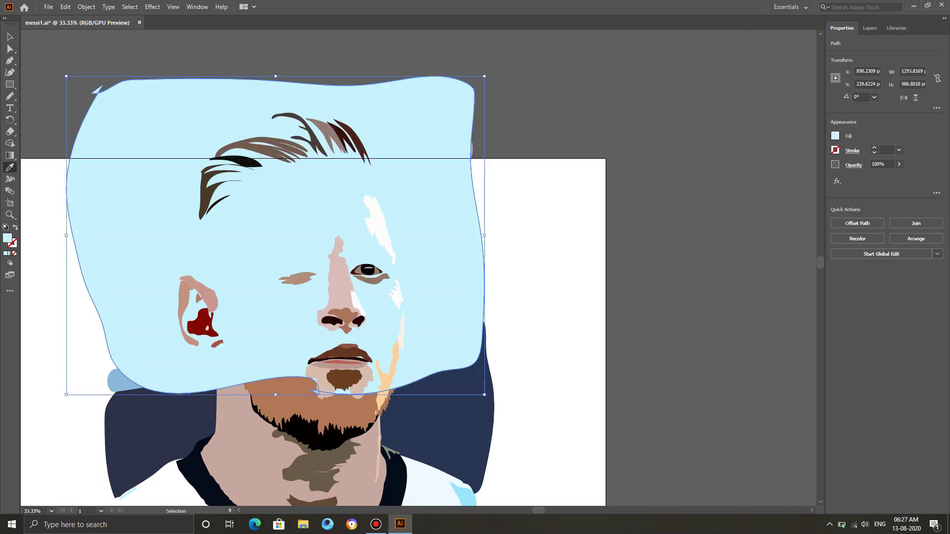
{"action": "key", "text": "ctrl+]"}
Trace the small far ear at the face's right edge and fill its inner and outer shapes with sampled pink and white.
{"action": "scroll", "coordinate": [314, 273], "scroll_direction": "down", "scroll_amount": 2}
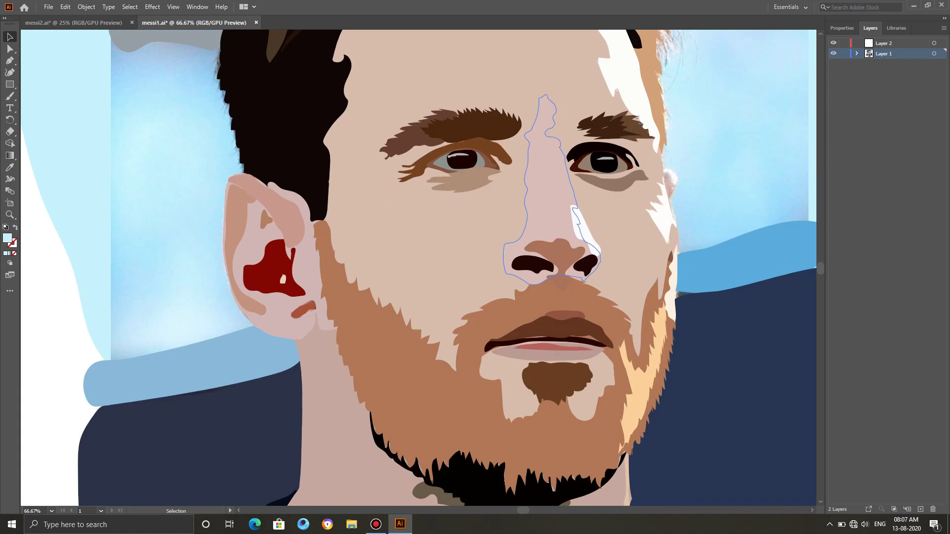
{"action": "scroll", "coordinate": [419, 267], "scroll_direction": "up", "scroll_amount": 3}
{"action": "key", "text": "n"}
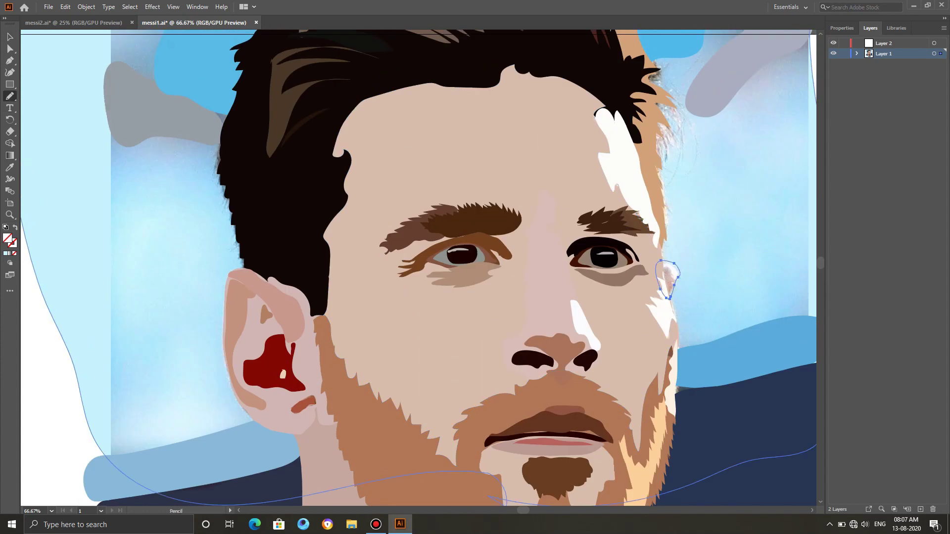
{"action": "key", "text": "i"}
{"action": "left_click", "coordinate": [669, 281]}
{"action": "key", "text": "v"}
{"action": "left_click", "coordinate": [668, 263]}
{"action": "key", "text": "i"}
{"action": "left_click", "coordinate": [670, 266]}
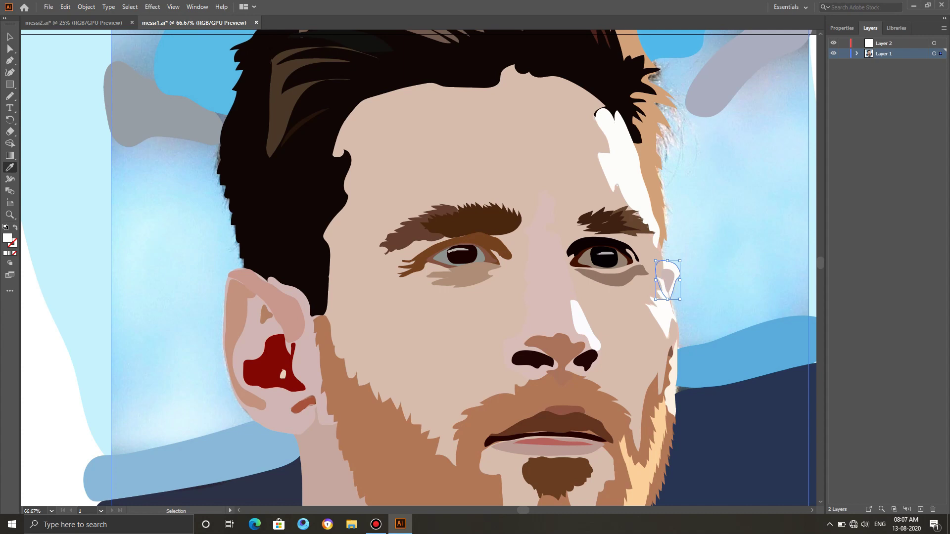
Arrange the pale cyan background shape so it covers the photo but stays behind the portrait and blue patches.
{"action": "left_click", "coordinate": [10, 37]}
{"action": "left_click", "coordinate": [66, 94]}
{"action": "left_click", "coordinate": [52, 511]}
{"action": "left_click", "coordinate": [73, 401]}
{"action": "scroll", "coordinate": [419, 268], "scroll_direction": "down", "scroll_amount": 1}
{"action": "key", "text": "i"}
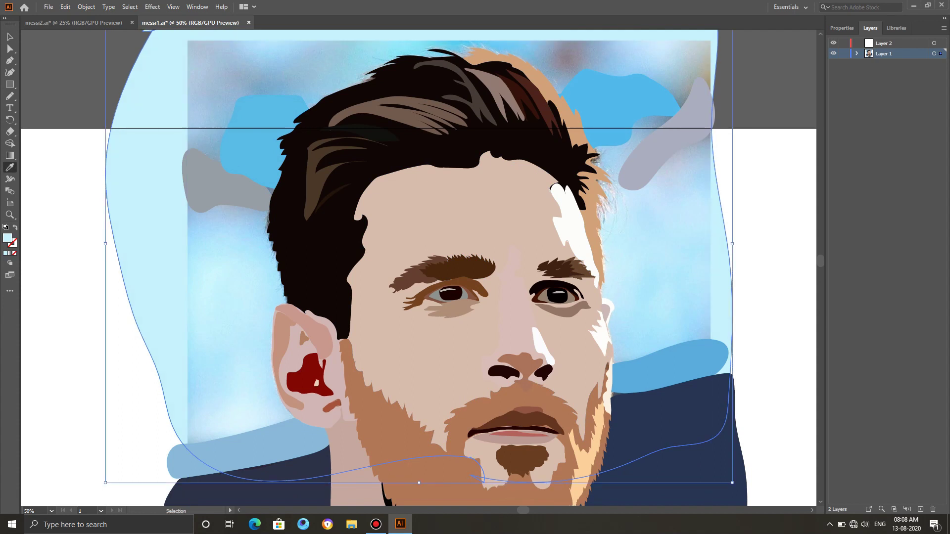
{"action": "key", "text": "ctrl+]"}
{"action": "key", "text": "ctrl+["}
{"action": "key", "text": "i"}
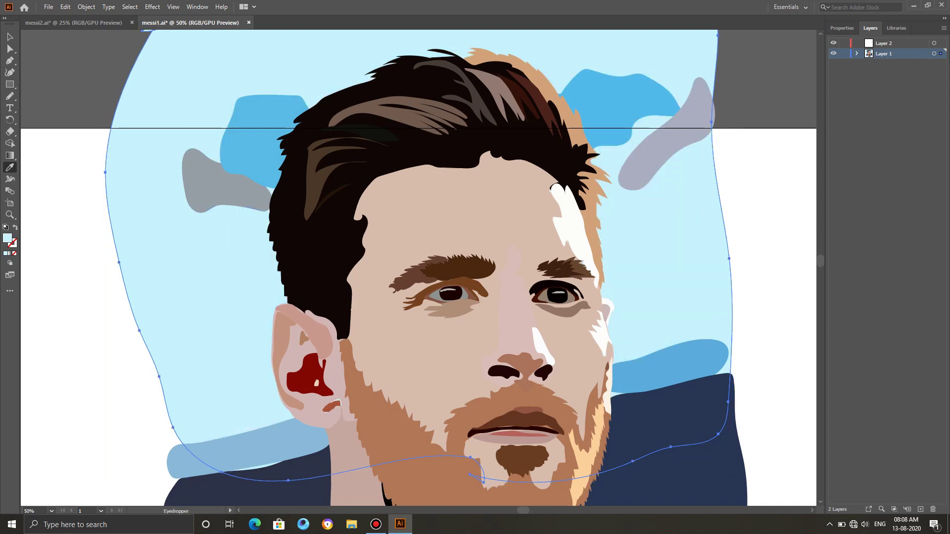
Draw a rectangular frame about 1072 by 1435 pt around the portrait, with no fill and a 4 pt black stroke.
{"action": "key", "text": "ctrl+minus"}
{"action": "scroll", "coordinate": [418, 268], "scroll_direction": "down", "scroll_amount": 3}
{"action": "key", "text": "ctrl+minus"}
{"action": "scroll", "coordinate": [418, 268], "scroll_direction": "down", "scroll_amount": 2}
{"action": "key", "text": "v"}
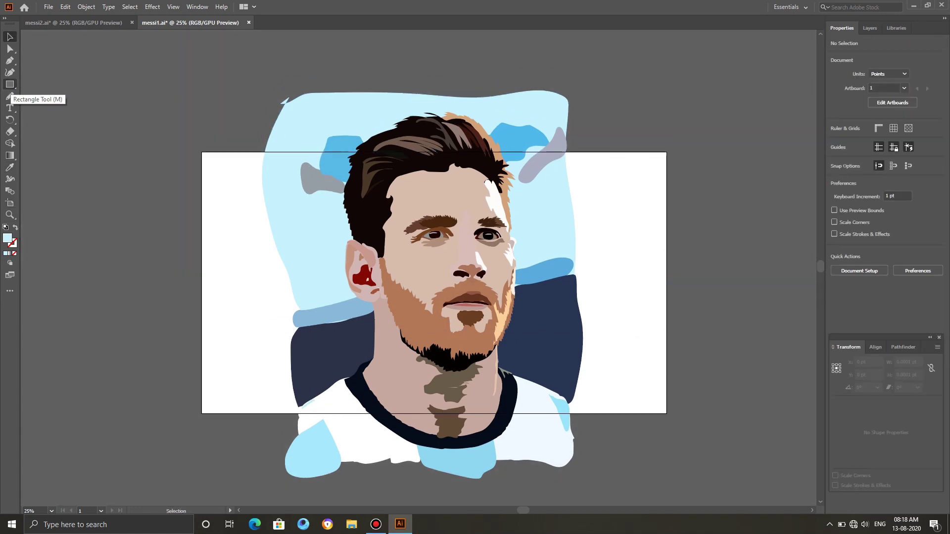
{"action": "left_click", "coordinate": [10, 84]}
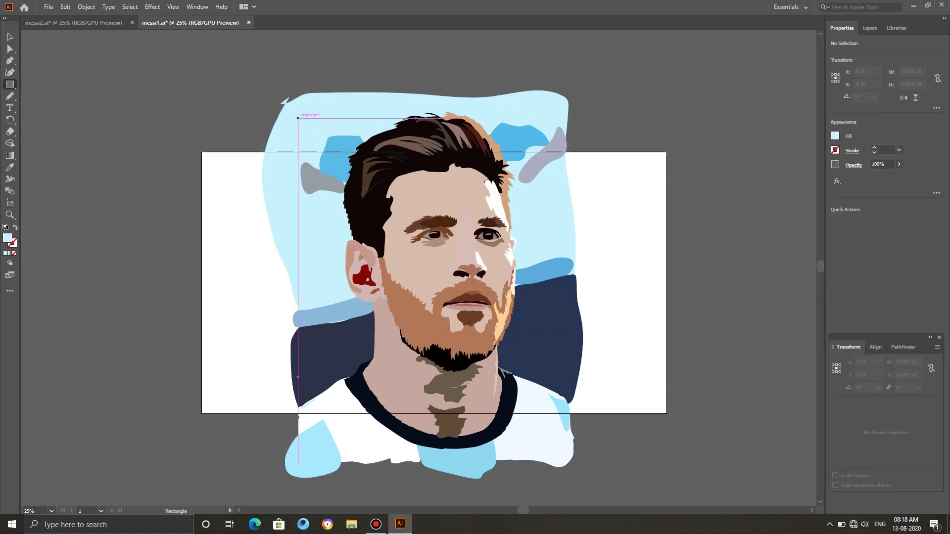
{"action": "left_click_drag", "start_coordinate": [303, 110], "coordinate": [562, 456]}
{"action": "left_click", "coordinate": [15, 254]}
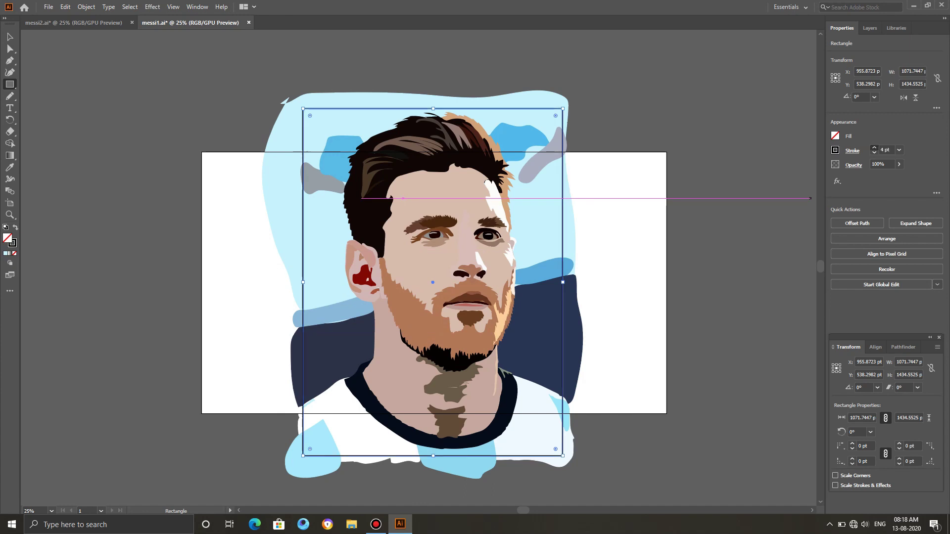
Remove the artwork outside the frame with the Shape Builder and delete the leftover sliver above its upper-left corner.
{"action": "key", "text": "ctrl+a"}
{"action": "key", "text": "shift+m"}
{"action": "mouse_move", "coordinate": [260, 103]}
{"action": "left_mouse_down"}
{"action": "mouse_move", "coordinate": [298, 306]}
{"action": "mouse_move", "coordinate": [302, 457]}
{"action": "mouse_move", "coordinate": [419, 461]}
{"action": "left_mouse_up"}
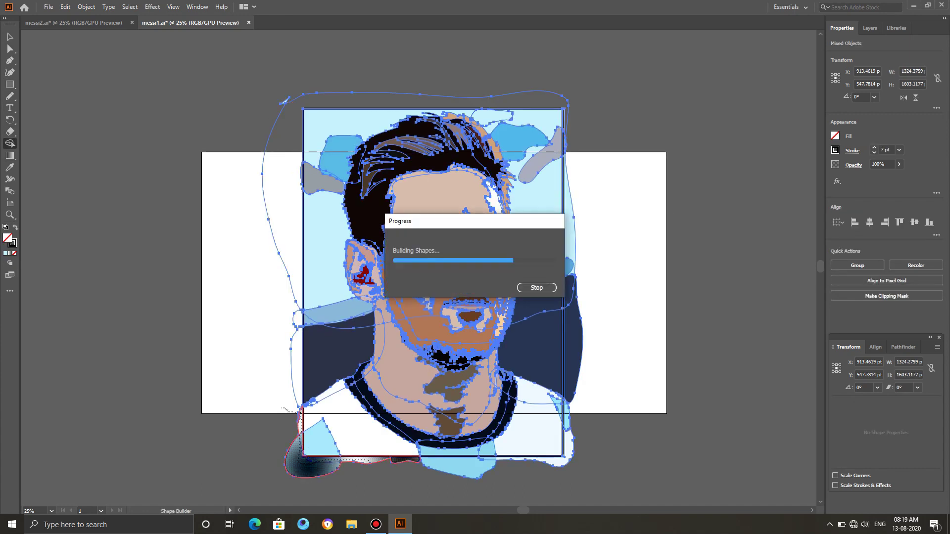
{"action": "left_click_drag", "start_coordinate": [568, 429], "coordinate": [569, 208]}
{"action": "left_click_drag", "start_coordinate": [574, 173], "coordinate": [566, 130]}
{"action": "left_click_drag", "start_coordinate": [287, 177], "coordinate": [302, 179]}
{"action": "key", "text": "v"}
{"action": "key", "text": "ctrl+shift+a"}
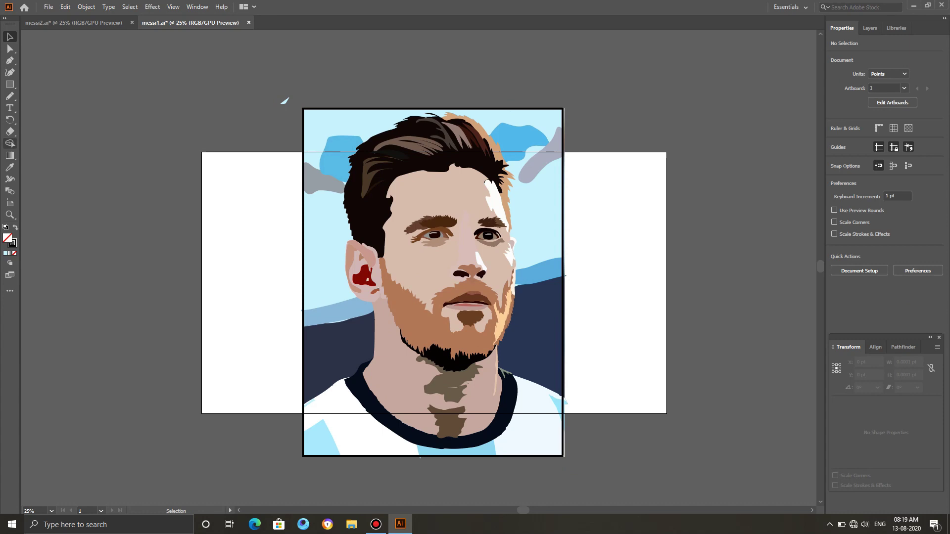
{"action": "left_click", "coordinate": [284, 100]}
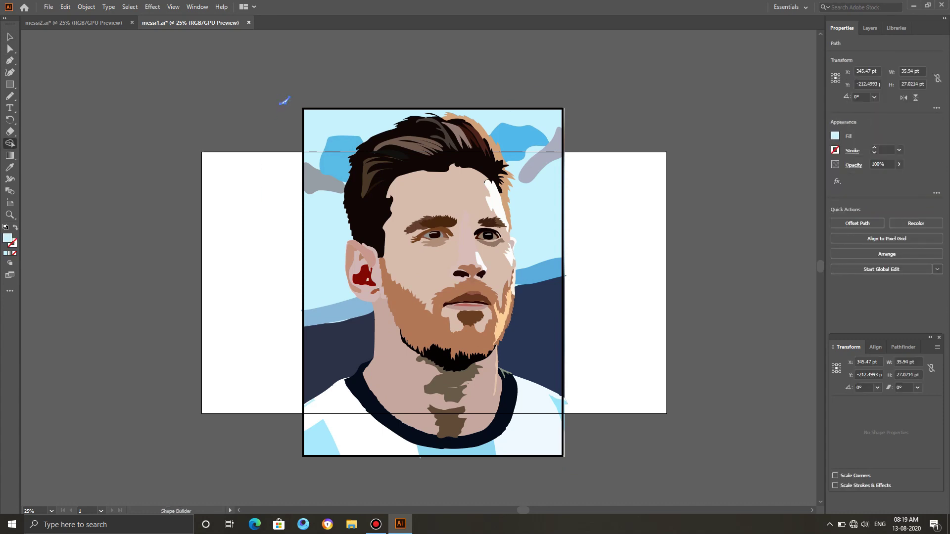
{"action": "key", "text": "Delete"}
{"action": "key", "text": "v"}
{"action": "key", "text": "ctrl+a"}
{"action": "key", "text": "ctrl+shift+a"}
{"action": "left_click", "coordinate": [304, 109]}
{"action": "left_click_drag", "start_coordinate": [563, 109], "coordinate": [525, 158]}
{"action": "key", "text": "ctrl+z"}
Scale the whole framed portrait down proportionally to fit the artboard's height, centre it on the artboard and deselect it.
{"action": "key", "text": "ctrl+a"}
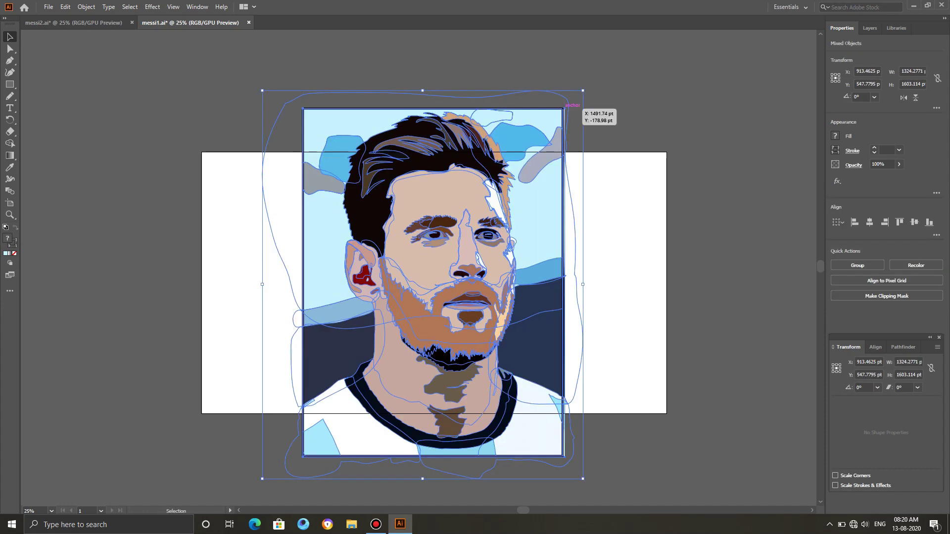
{"action": "left_click_drag", "start_coordinate": [582, 91], "coordinate": [487, 208]}
{"action": "left_click_drag", "start_coordinate": [407, 336], "coordinate": [469, 269]}
{"action": "left_click_drag", "start_coordinate": [548, 411], "coordinate": [563, 430], "text": "shift"}
{"action": "left_click_drag", "start_coordinate": [495, 341], "coordinate": [477, 341]}
{"action": "left_click", "coordinate": [268, 458]}
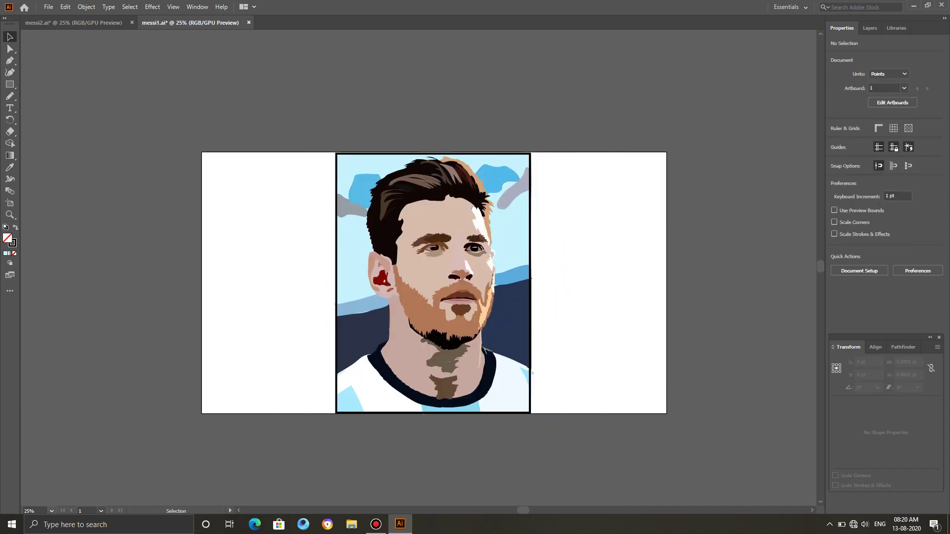
{"action": "left_click", "coordinate": [51, 511]}
{"action": "left_click", "coordinate": [64, 401]}
{"action": "left_click", "coordinate": [51, 511]}
{"action": "left_click", "coordinate": [64, 422]}
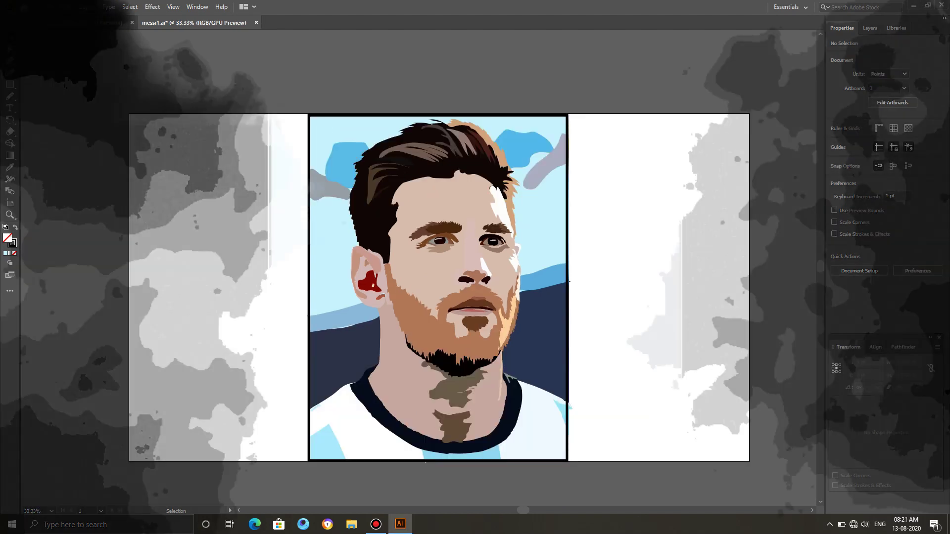